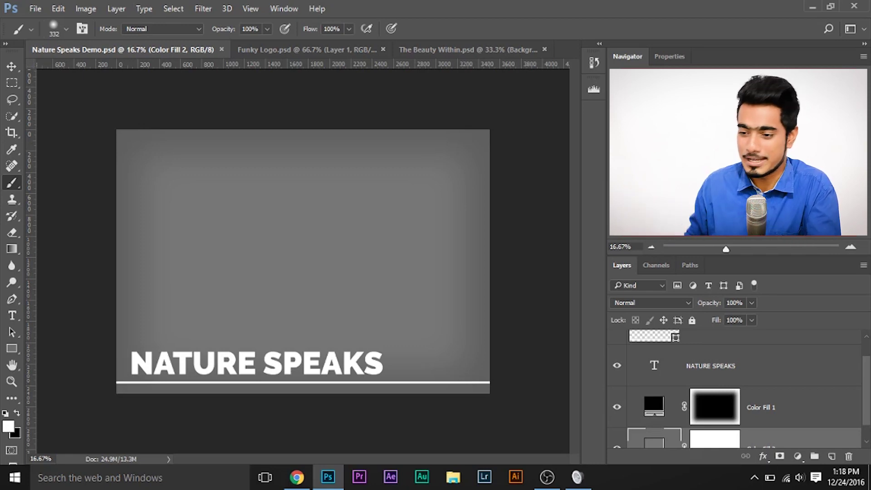
Step: Check the composition's layers by toggling the visibility of the NATURE SPEAKS text and the Shape 1 line
scroll(683, 422, down, 1)
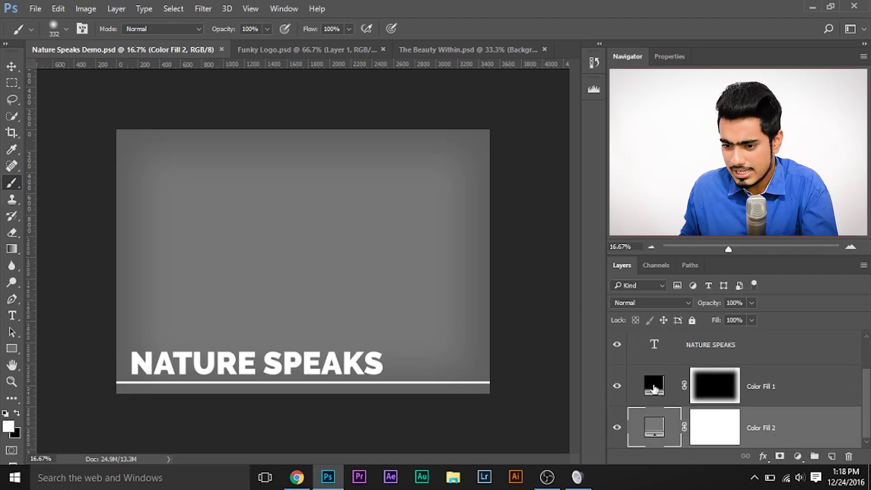
scroll(654, 390, up, 2)
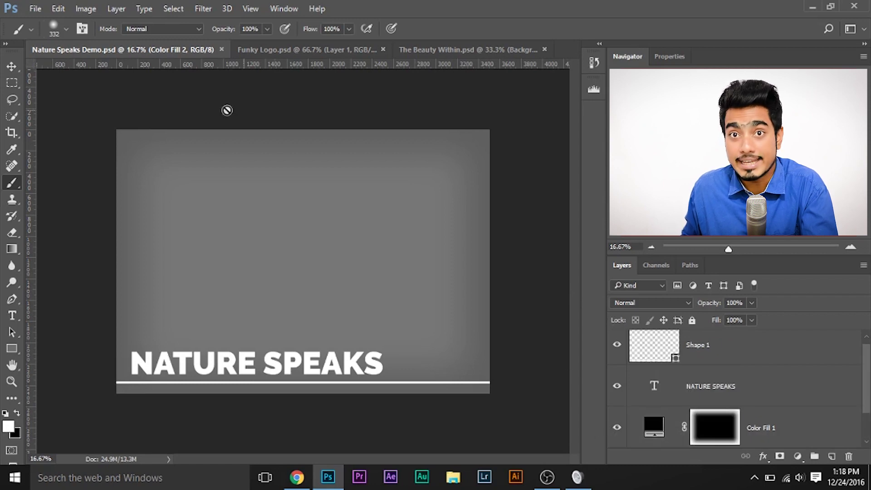
scroll(622, 416, up, 1)
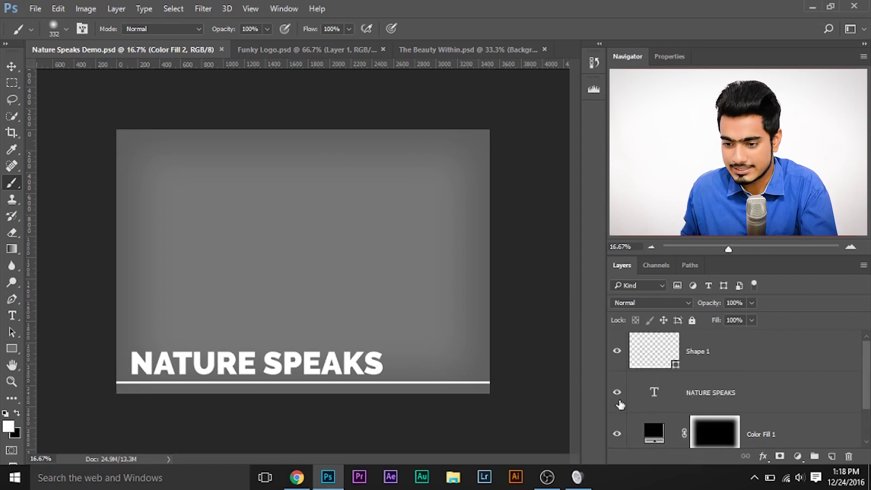
click(617, 393)
click(616, 352)
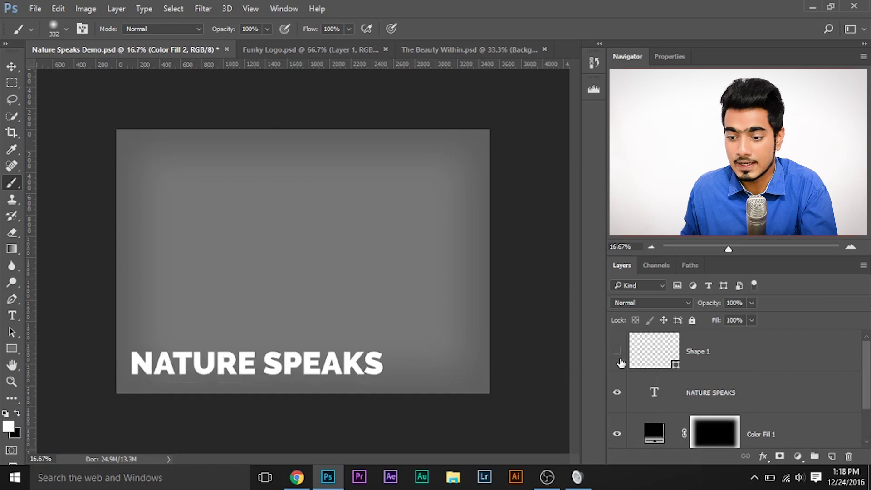
click(616, 352)
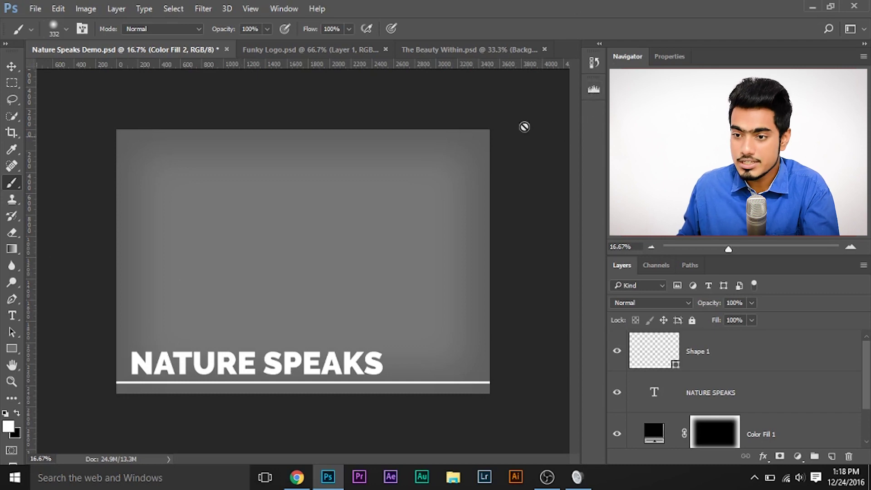
Step: Open the Pexels extension and look through its recent free photos
click(281, 9)
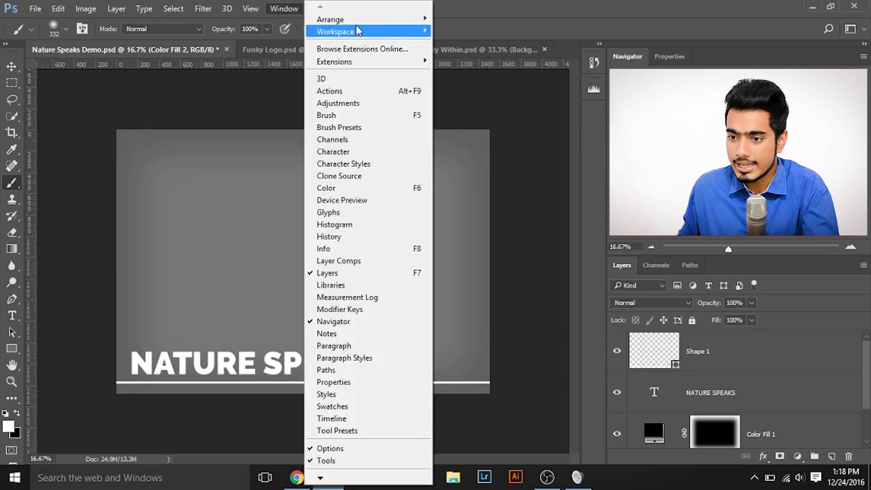
mouse_move(375, 62)
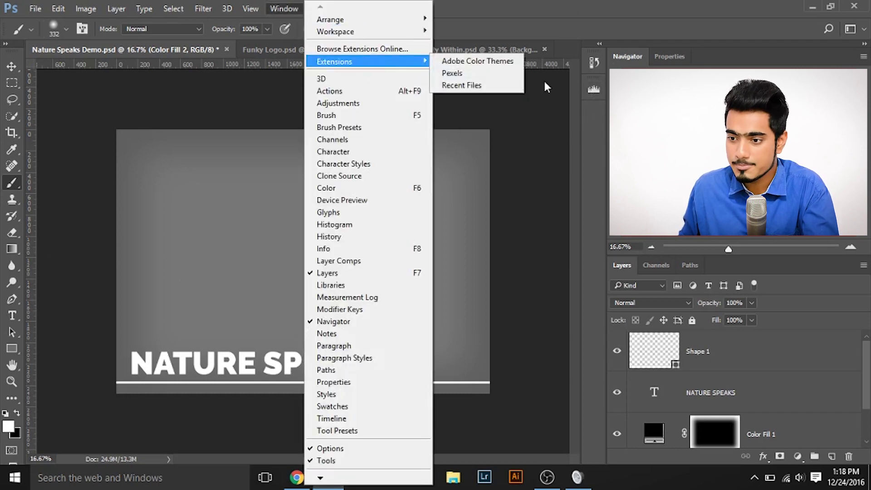
click(508, 75)
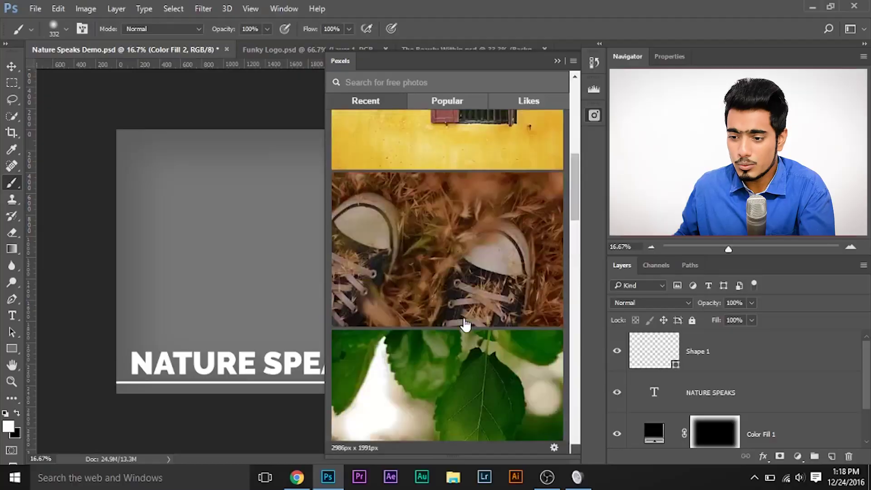
scroll(467, 331, up, 5)
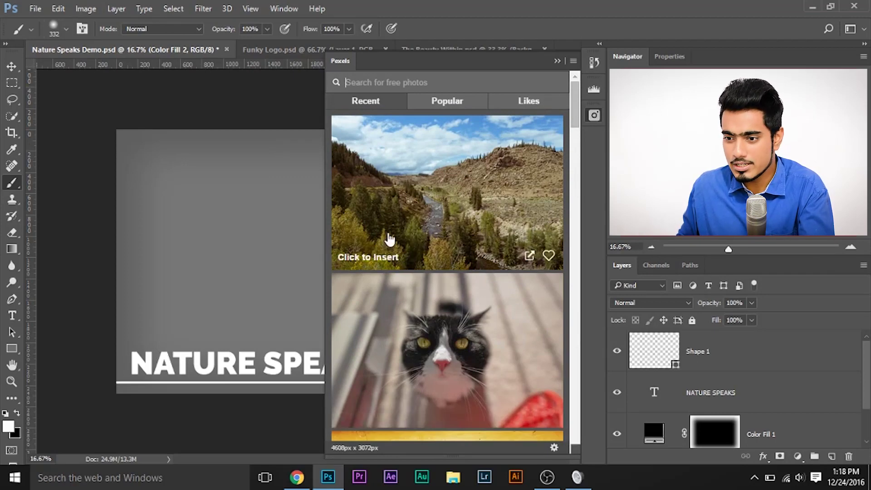
scroll(454, 222, down, 3)
scroll(443, 219, up, 3)
Step: Look through the popular Pexels photos and return to browsing the recent ones
click(441, 106)
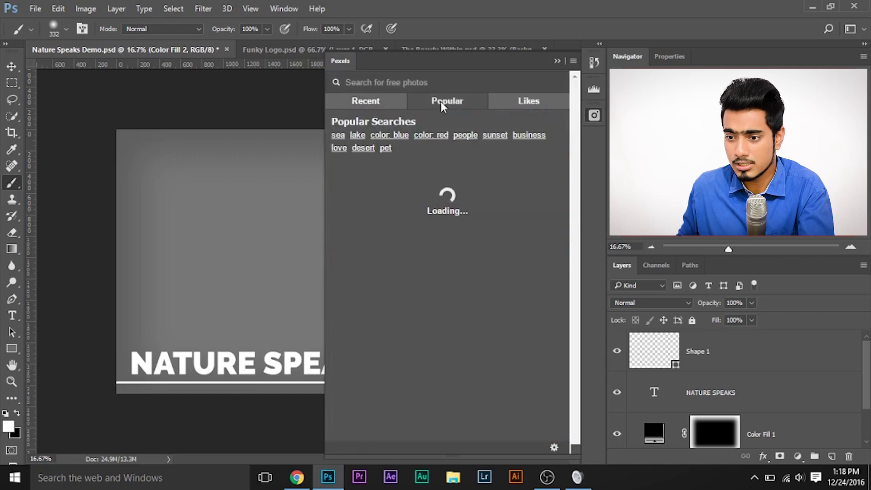
scroll(421, 268, down, 5)
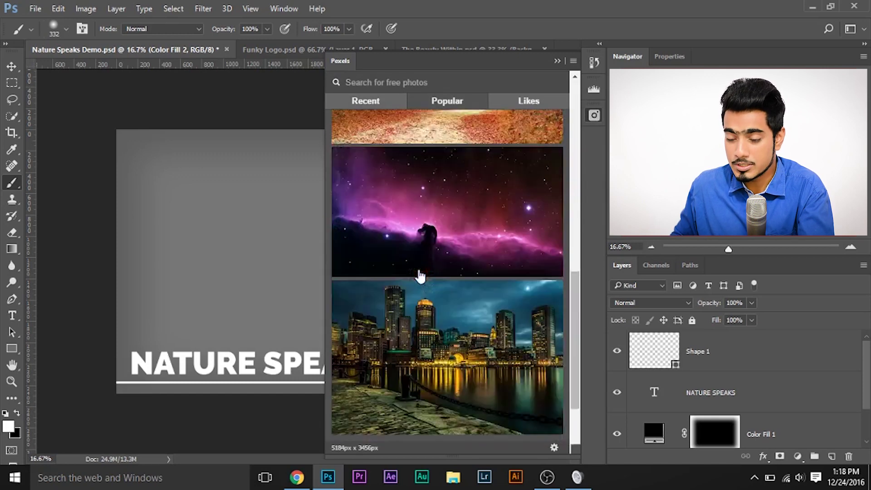
scroll(363, 265, up, 5)
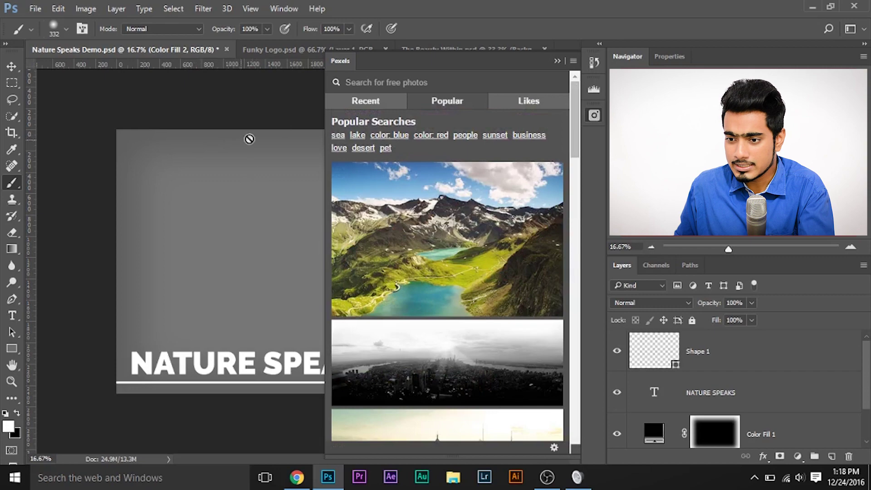
click(359, 102)
scroll(434, 247, down, 5)
scroll(435, 249, up, 5)
scroll(446, 290, down, 3)
scroll(449, 313, up, 3)
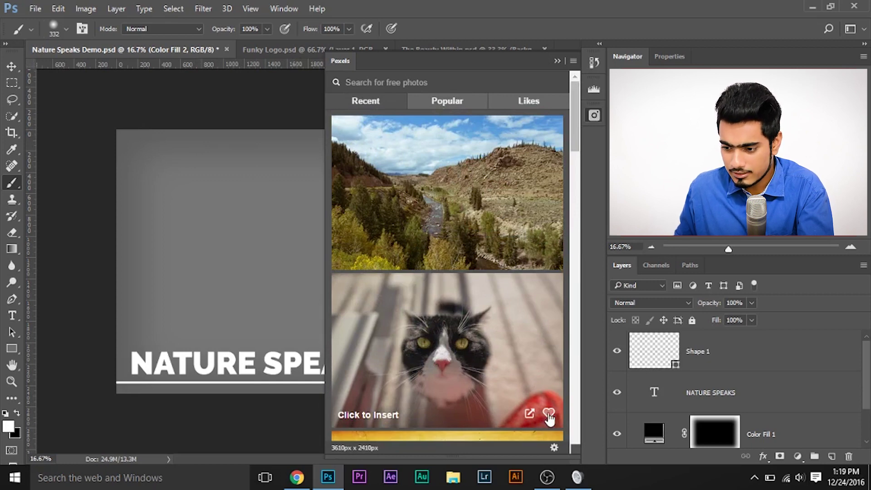
Step: Like the black-and-white cat photo and check the liked photos collection
click(548, 414)
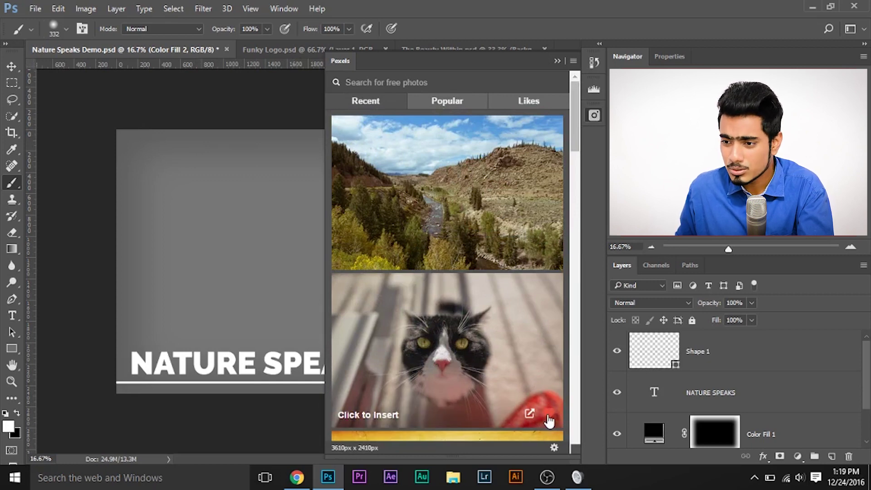
click(540, 102)
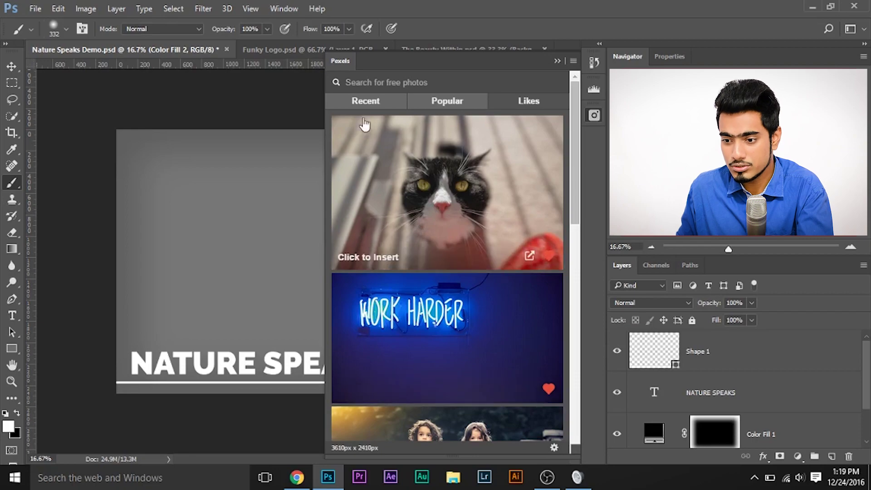
click(364, 132)
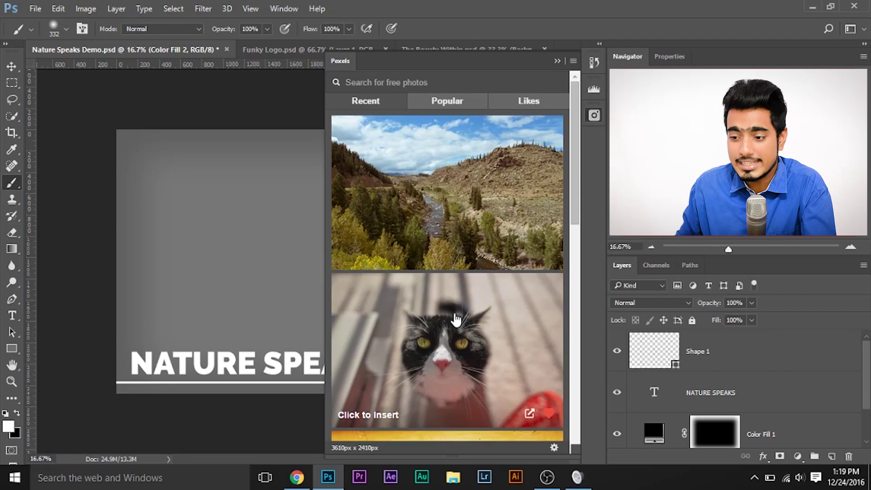
scroll(456, 319, down, 5)
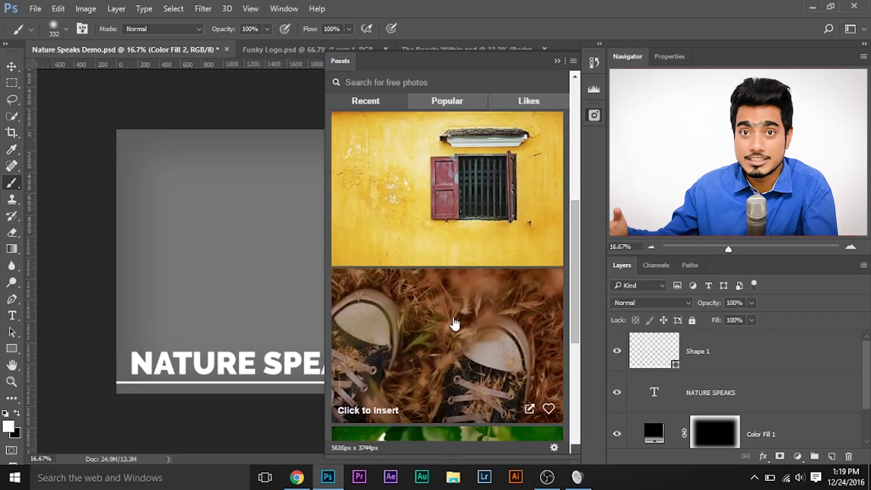
click(529, 101)
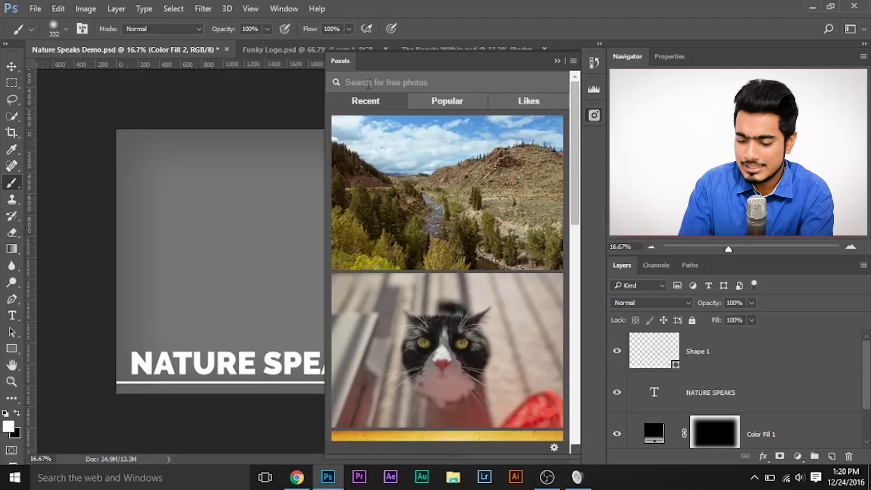
Step: Search Pexels for "landscape" and browse the results for a nature photo that suits the design
click(369, 83)
text(landscape)
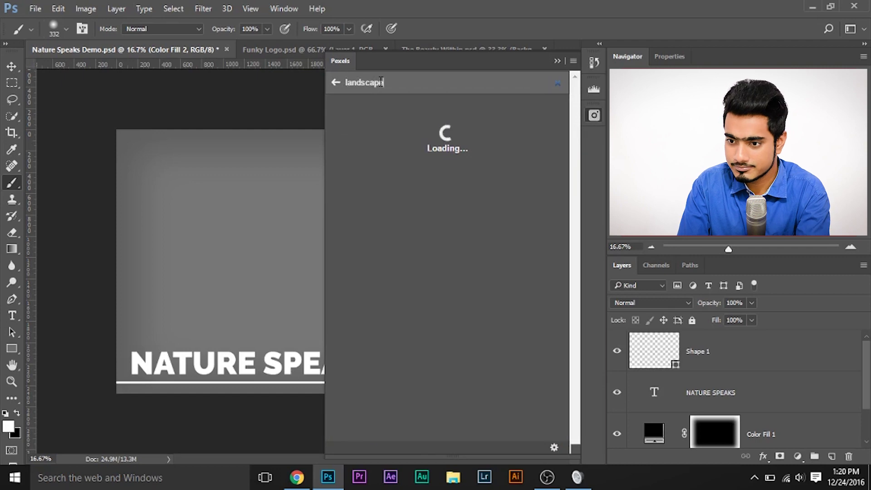
scroll(427, 236, down, 5)
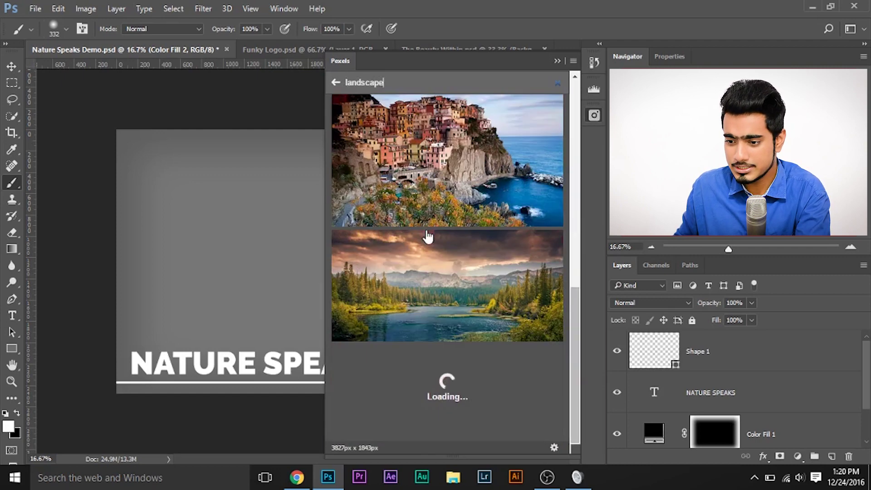
scroll(436, 263, down, 10)
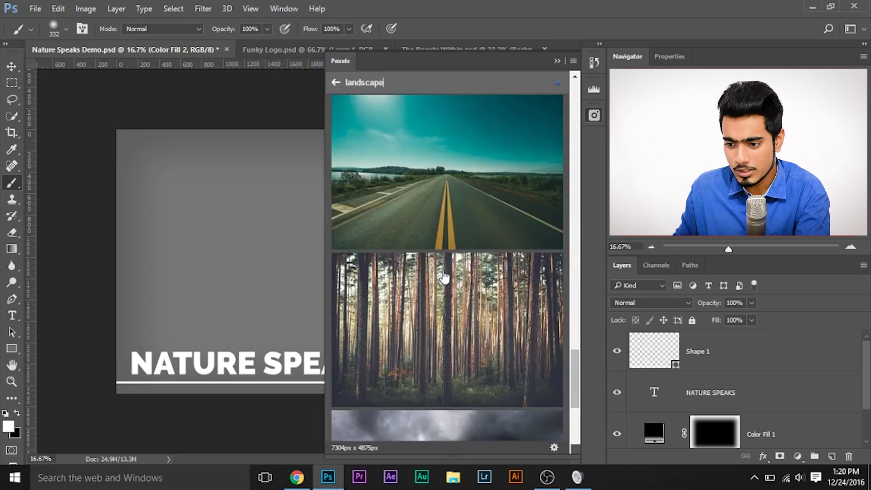
scroll(444, 277, down, 10)
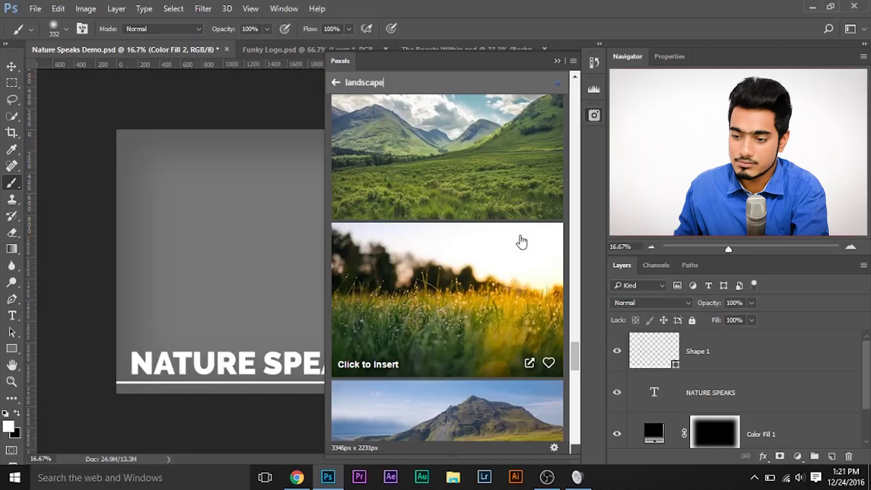
scroll(481, 281, down, 5)
scroll(473, 272, down, 15)
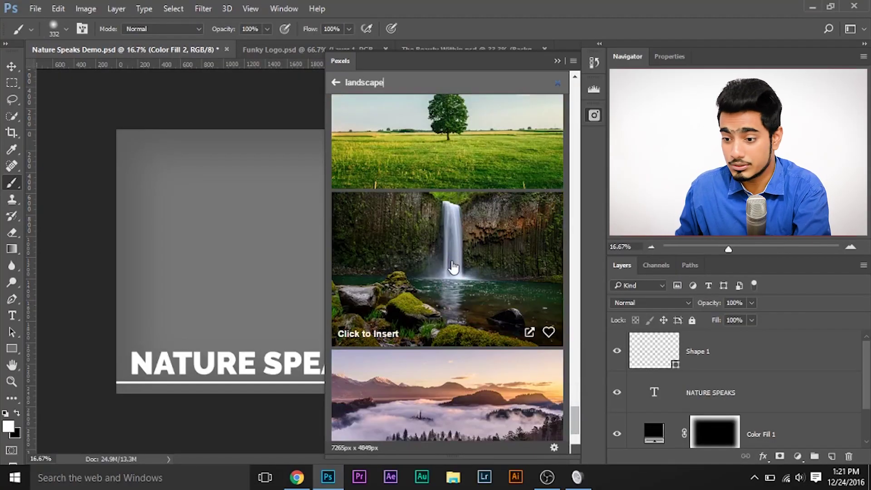
scroll(452, 252, down, 10)
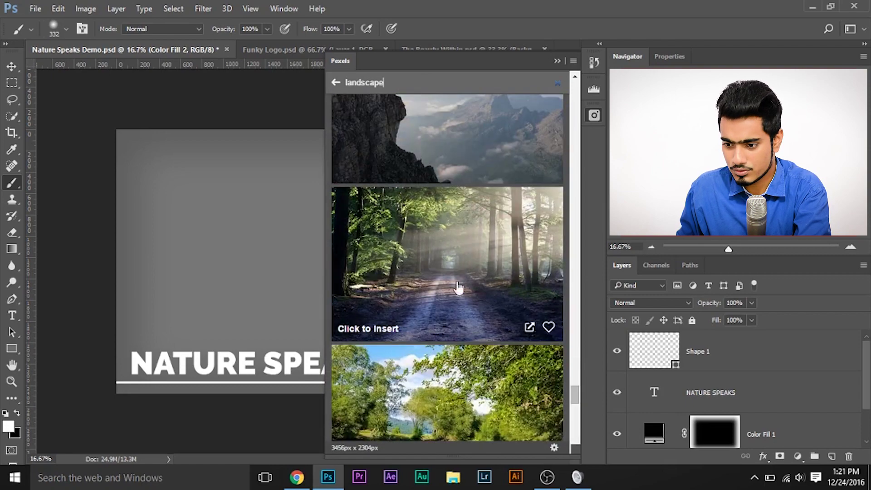
scroll(447, 252, down, 15)
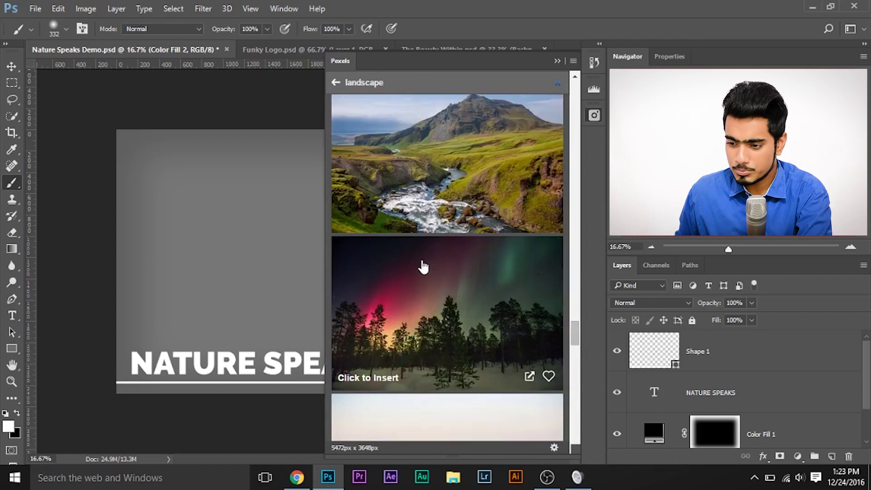
scroll(423, 267, down, 15)
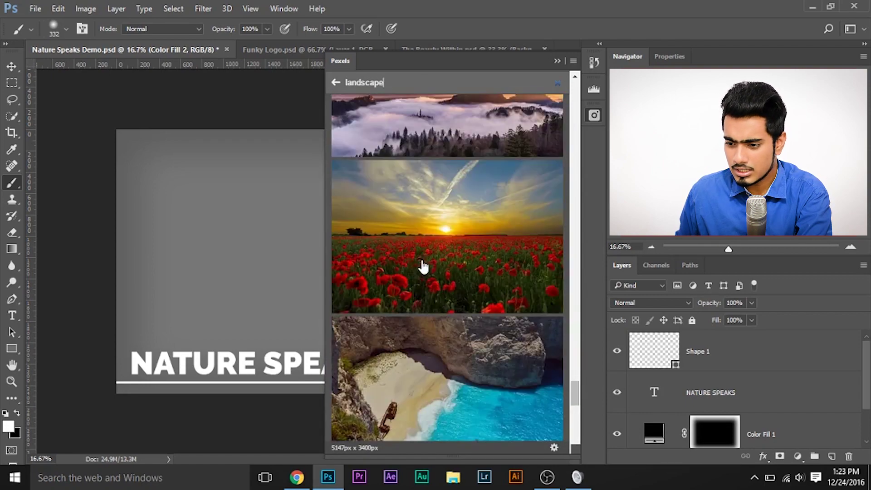
scroll(422, 271, down, 15)
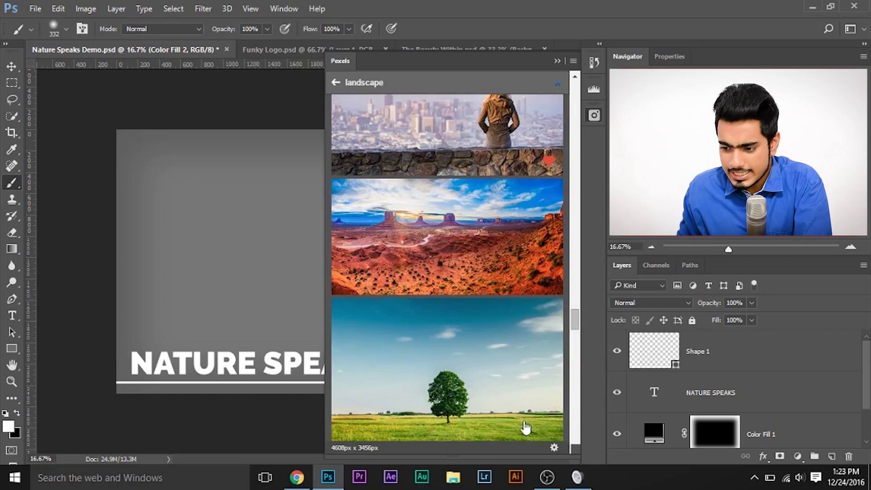
Step: Turn off Create Clipping Mask in the Pexels settings and close them
click(555, 448)
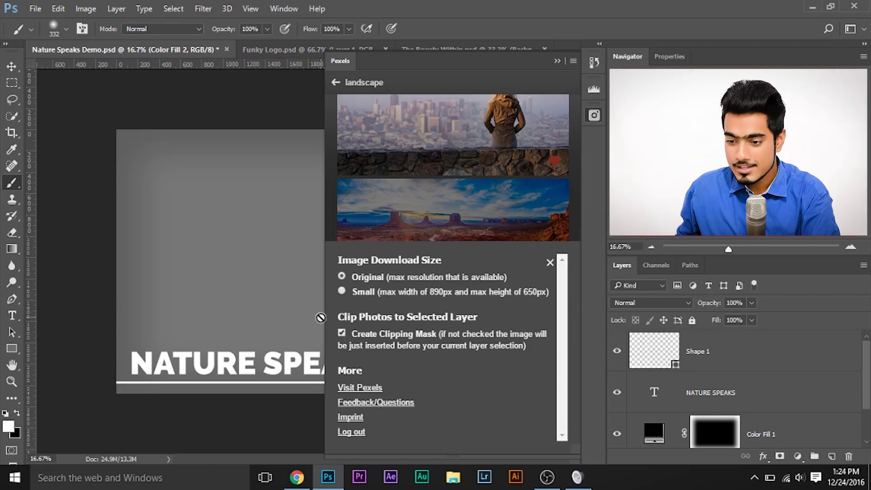
click(342, 333)
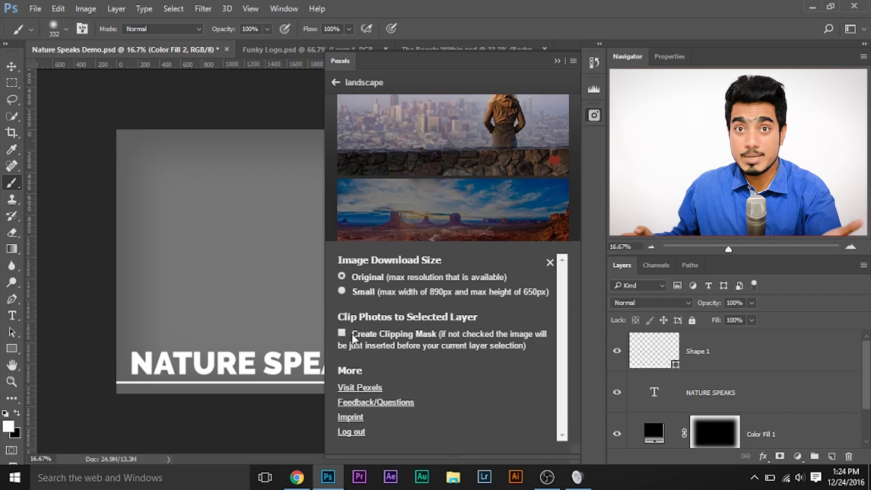
click(550, 261)
Step: Insert the photo of the lone tree in a green field above Color Fill 2 and select the inserted photo's layer
click(459, 345)
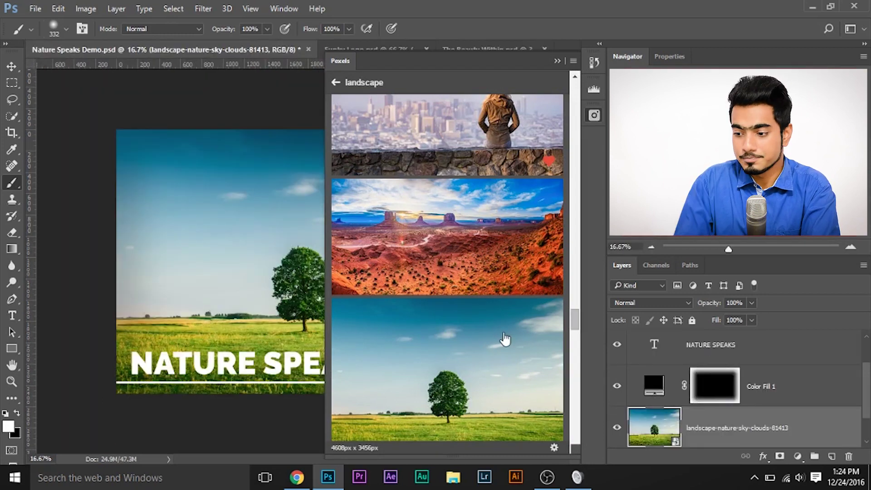
click(557, 61)
scroll(708, 408, down, 1)
click(778, 426)
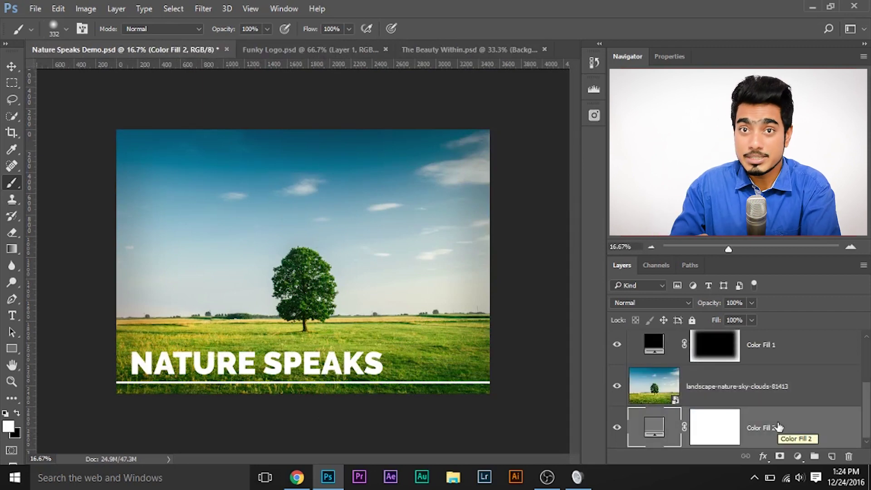
click(744, 395)
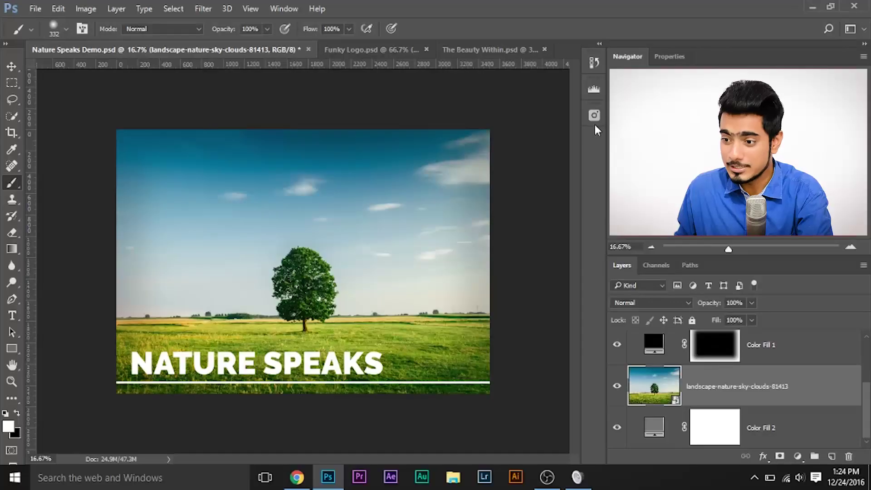
Step: Reopen the Pexels extension and search it for "clouds"
click(594, 117)
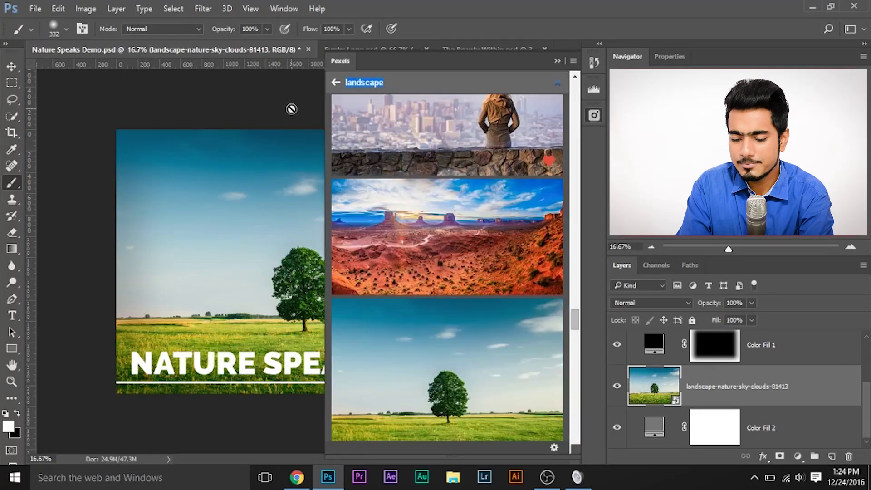
text(unds)
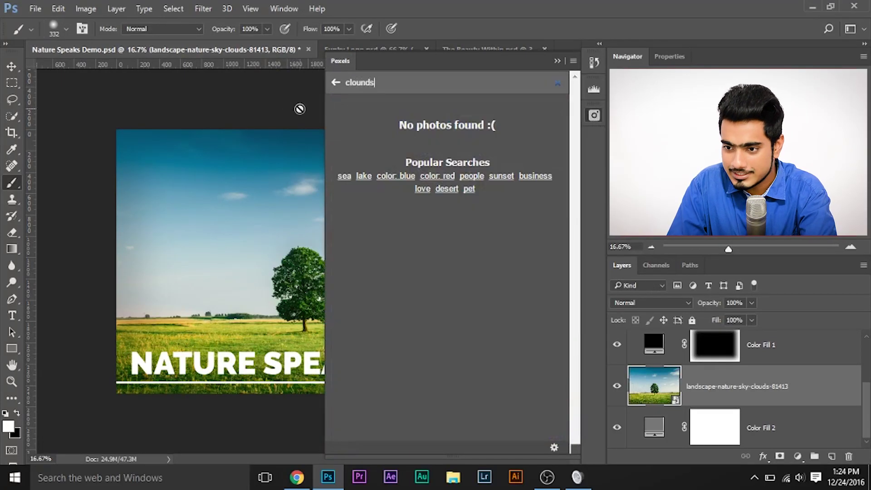
key(BackSpace)
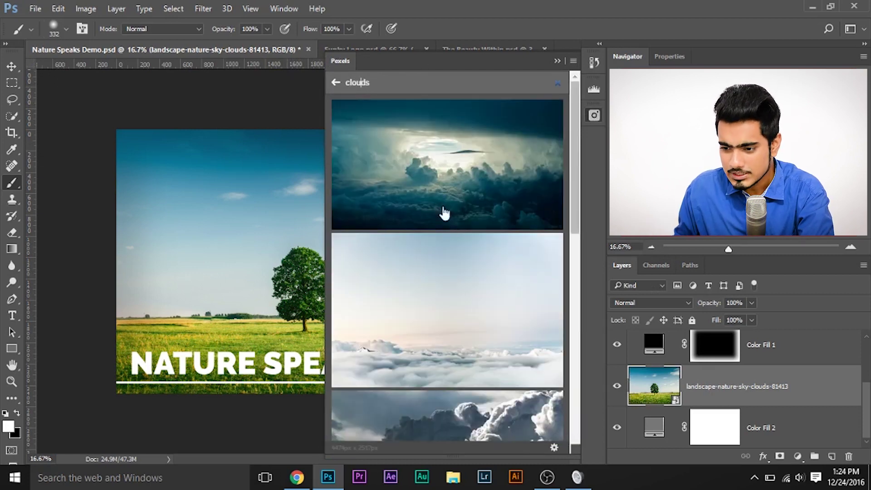
Step: Insert the Pexels photo of white clouds over a ploughed brown field into the design and collapse the extension
scroll(447, 223, down, 8)
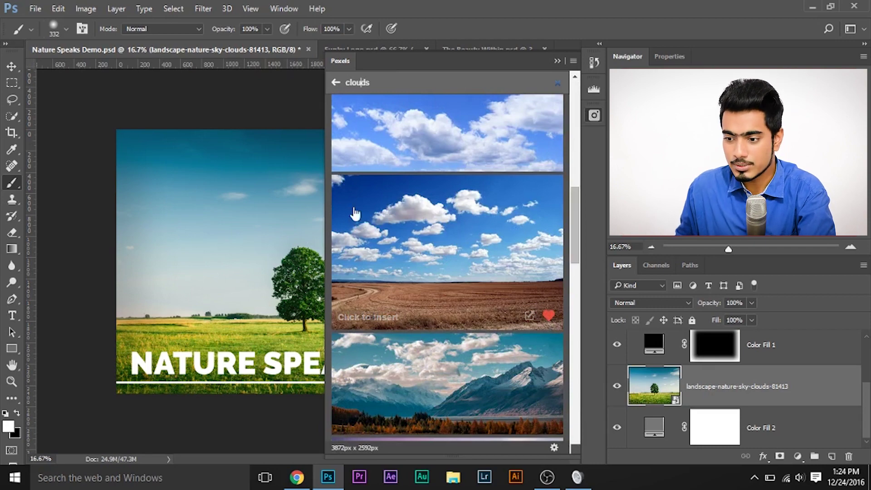
click(477, 252)
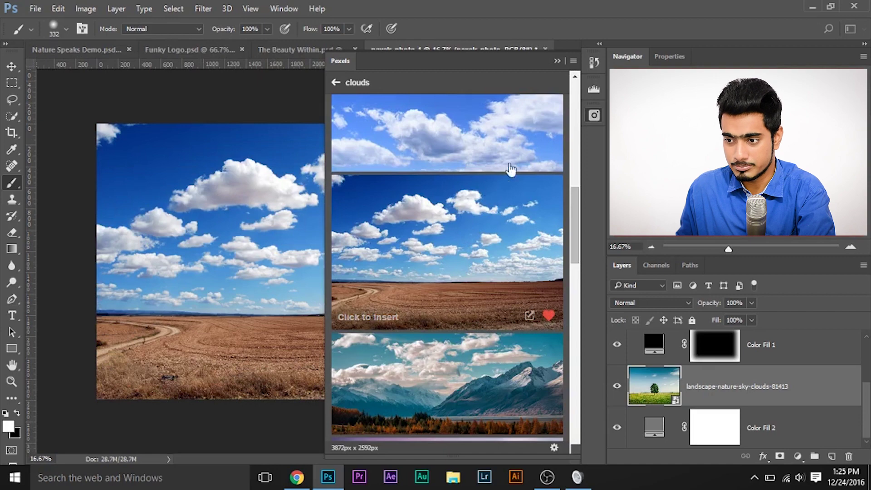
click(556, 61)
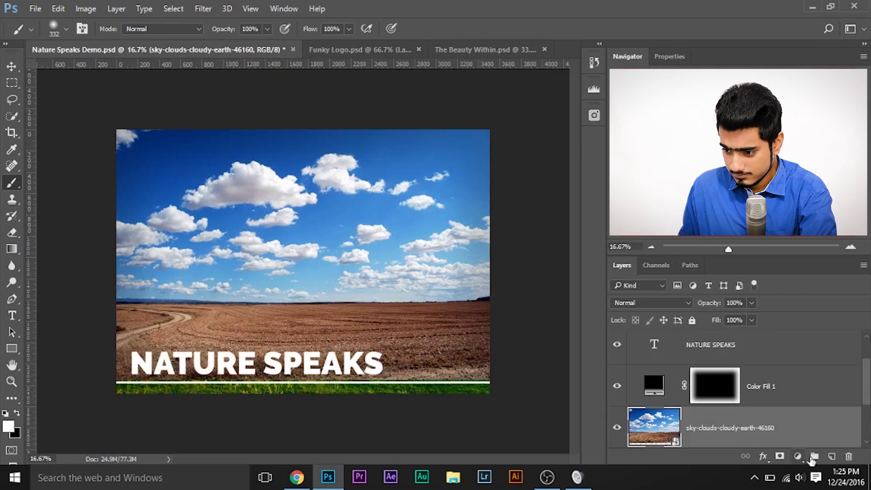
Step: Place the sky-clouds-cloudy-earth-46160 layer directly below the tree photo's layer and select it
scroll(751, 388, down, 1)
scroll(738, 389, down, 1)
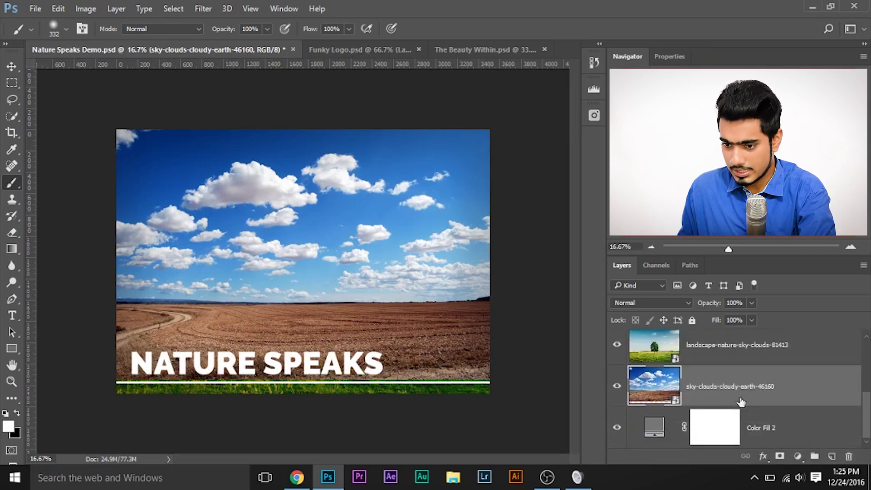
drag(739, 397, 692, 324)
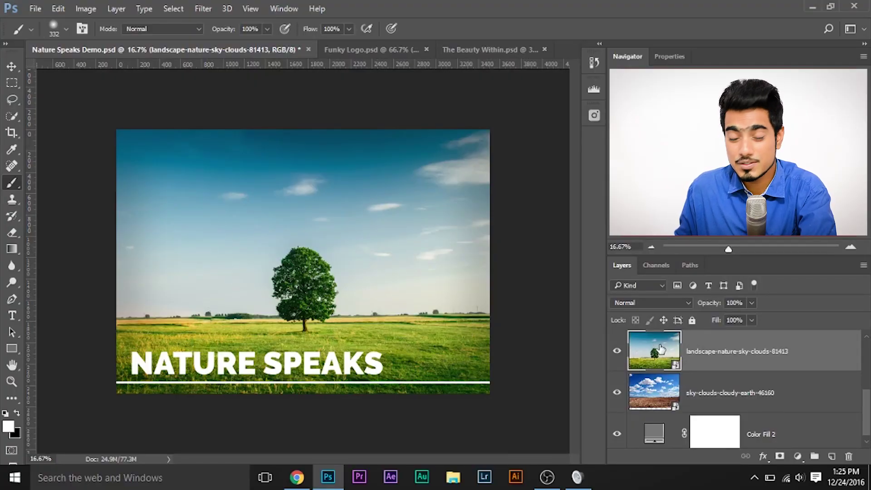
click(691, 393)
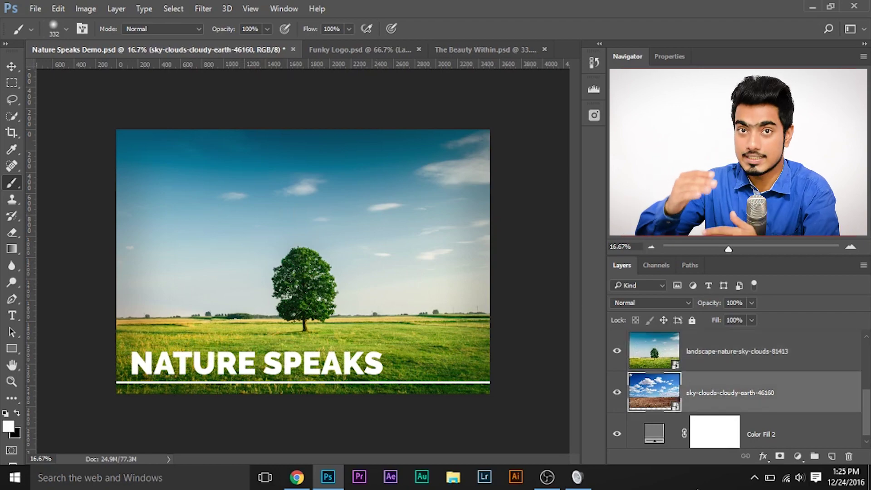
Step: Open Select and Mask on the landscape-nature-sky-clouds-81413 layer and set the preview transparency to 56%
key(ctrl+plus)
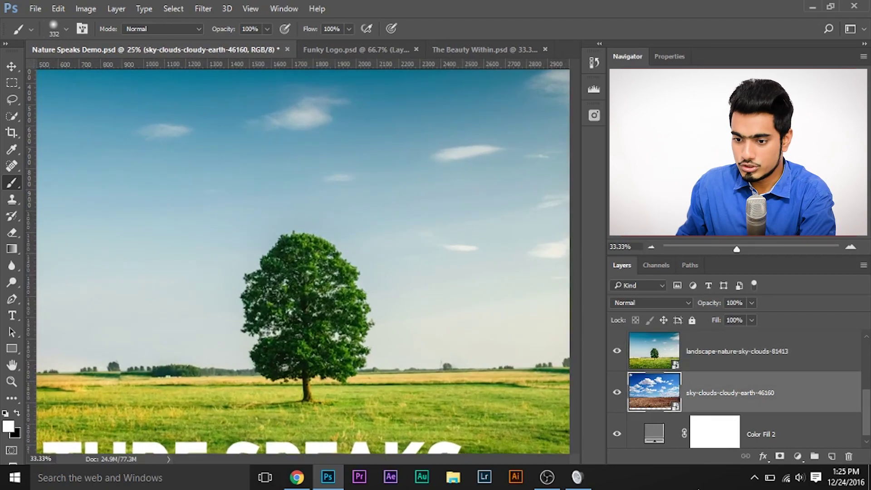
drag(234, 210, 418, 290)
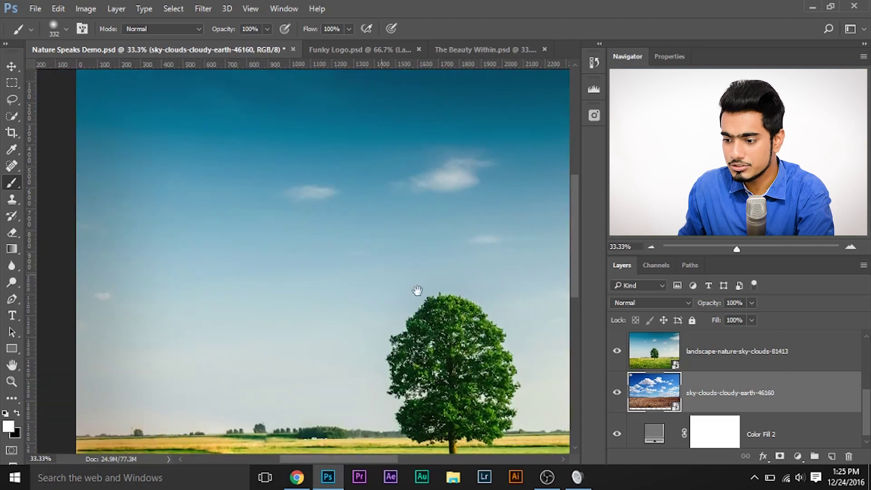
click(706, 358)
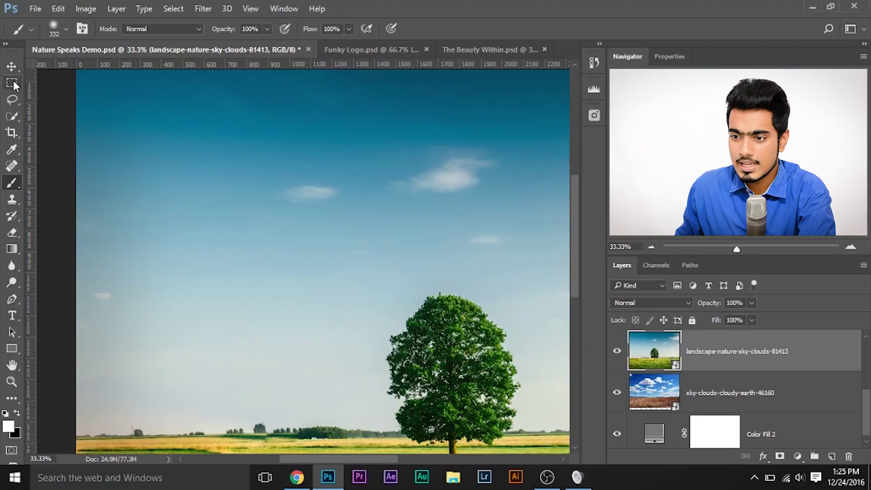
click(14, 82)
click(483, 30)
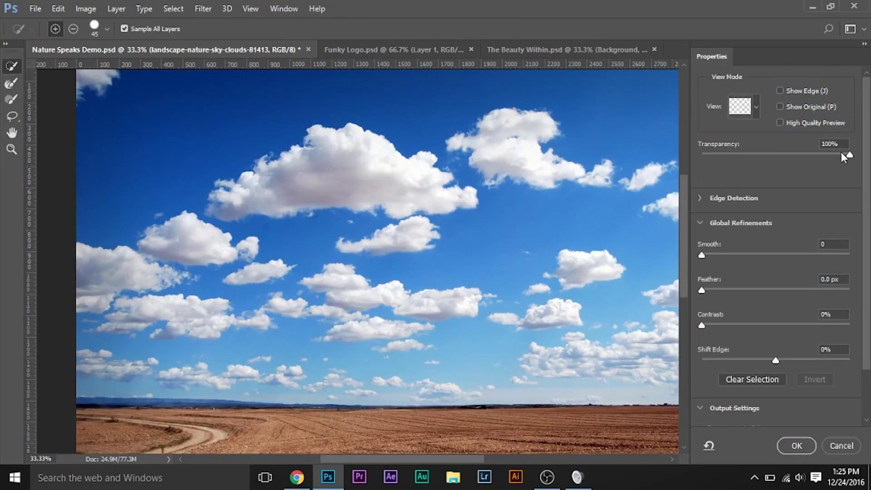
drag(845, 151, 784, 155)
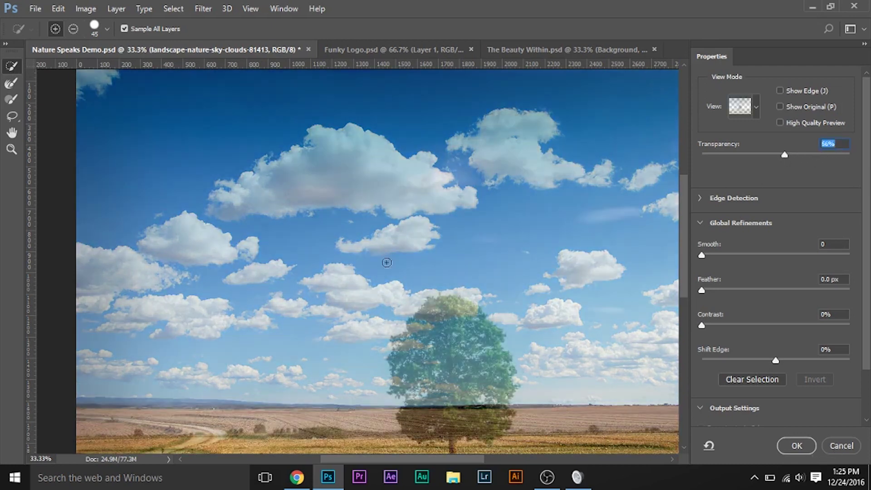
Step: Select the whole sky around the tree and above the horizon with the Quick Selection tool
mouse_move(298, 266)
mouse_down()
mouse_move(317, 223)
mouse_move(349, 199)
mouse_move(425, 203)
mouse_move(508, 229)
mouse_up()
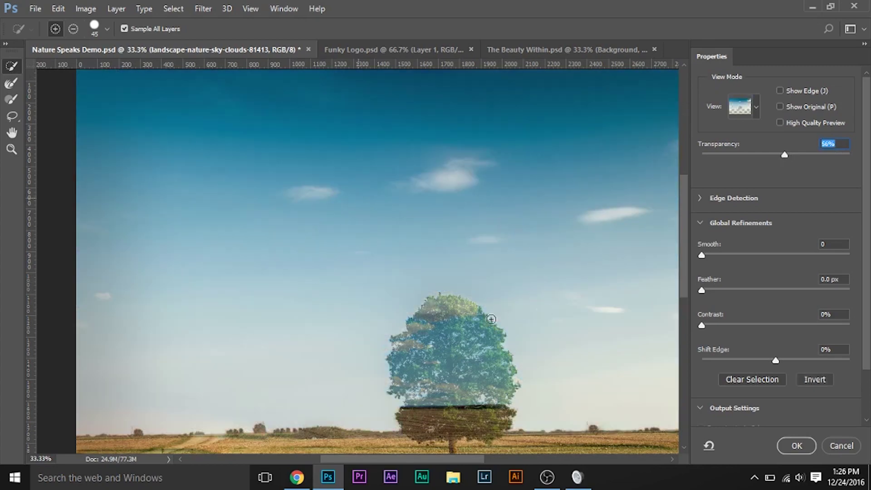
drag(490, 311, 341, 233)
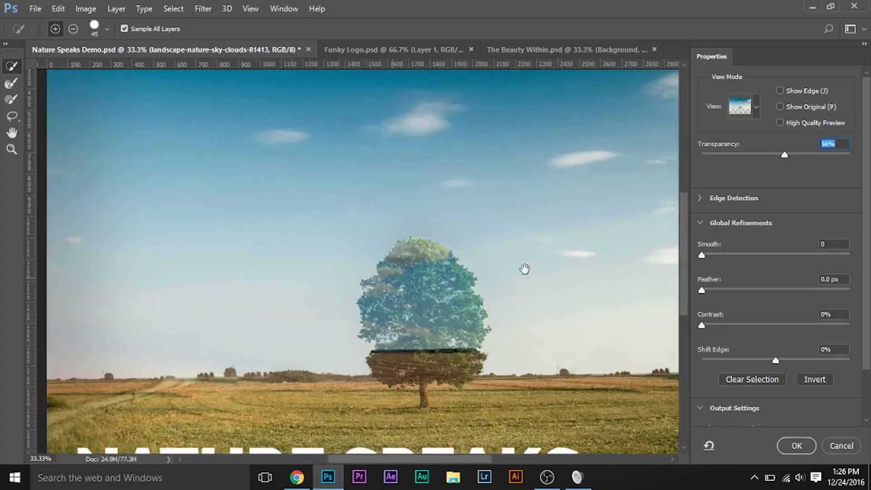
Step: Examine the sky selection's edges around the tree and along the horizon at 100% and 51% preview transparency
drag(735, 156, 870, 161)
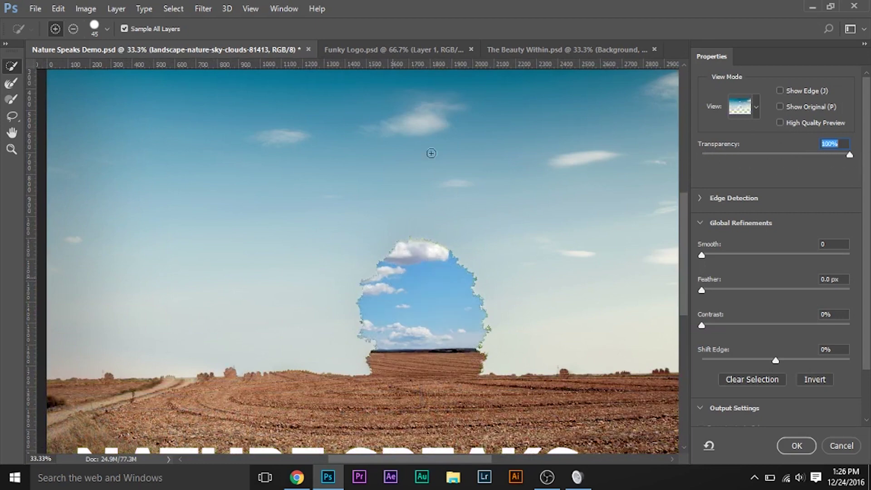
drag(538, 239, 612, 251)
click(764, 153)
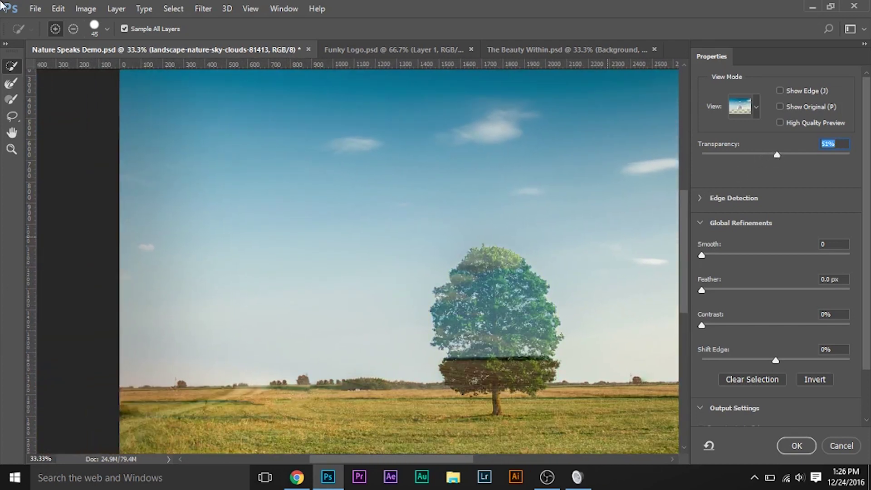
key(ctrl+plus)
key(ctrl+plus)
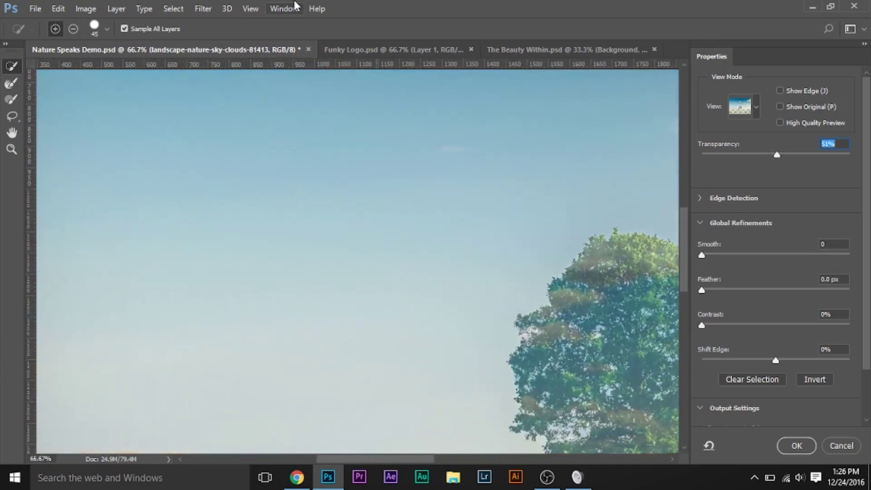
scroll(218, 166, right, 5)
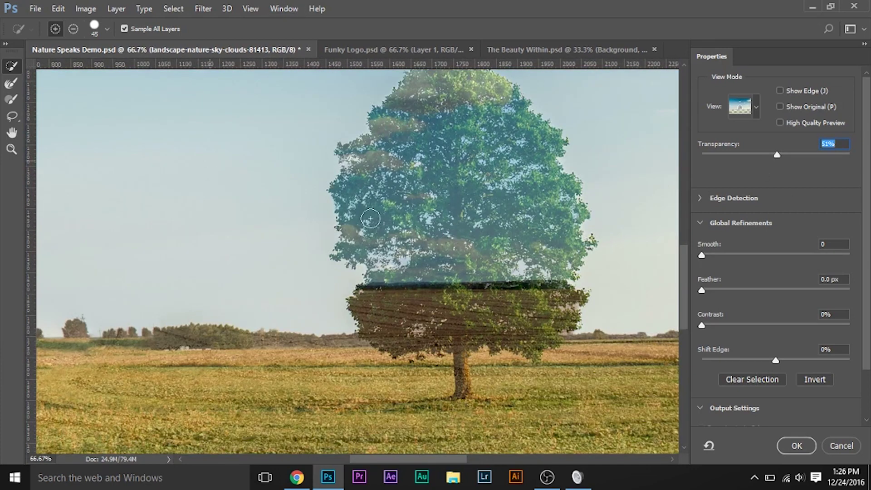
scroll(370, 218, left, 10)
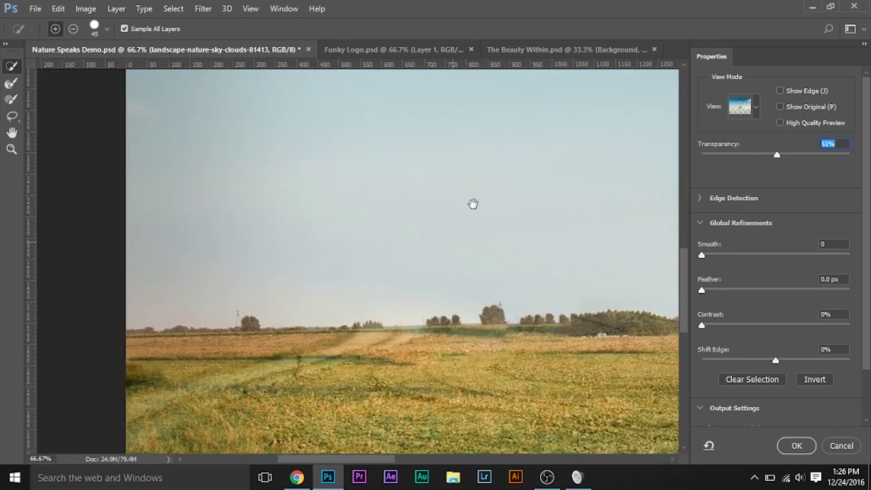
key(ctrl+plus)
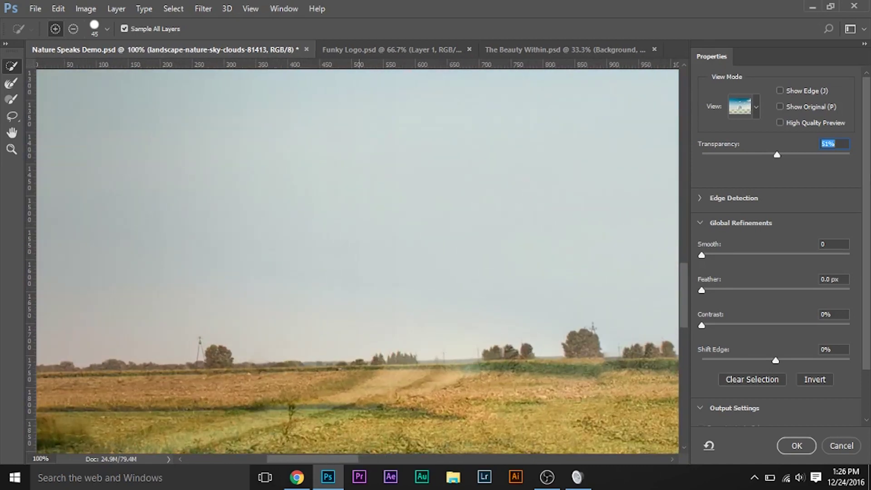
drag(821, 154, 869, 166)
scroll(380, 334, right, 6)
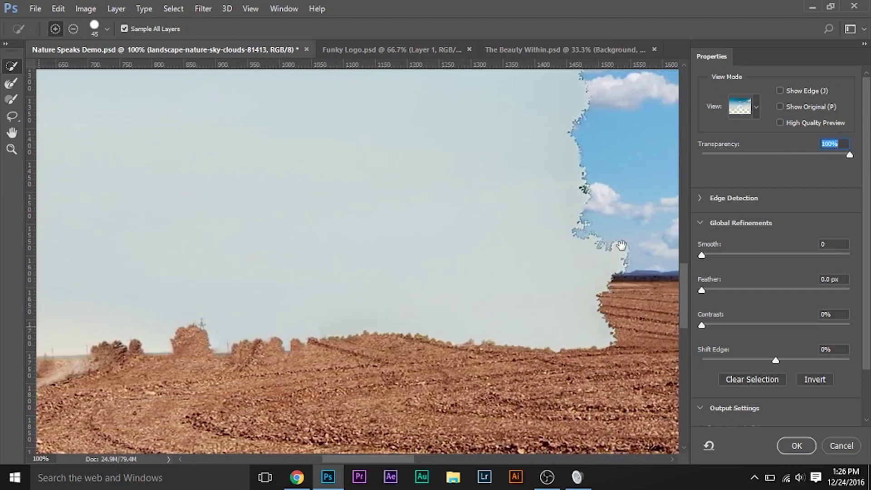
drag(622, 246, 155, 286)
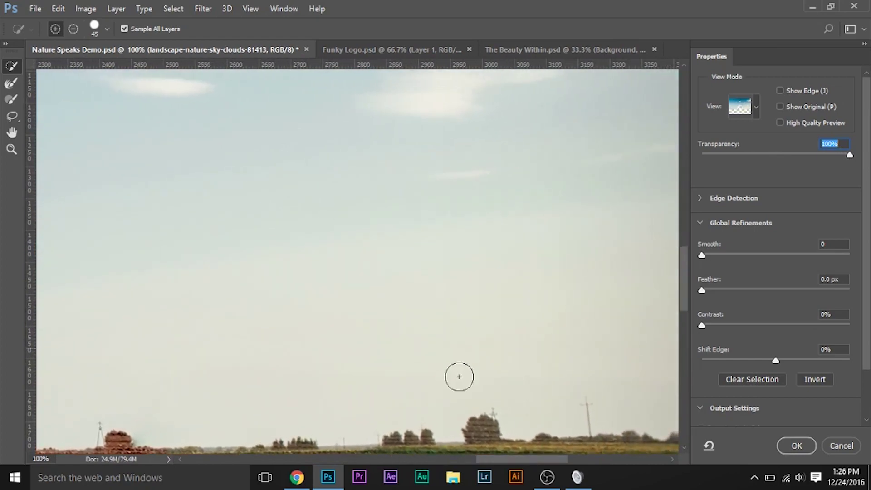
drag(118, 254, 274, 251)
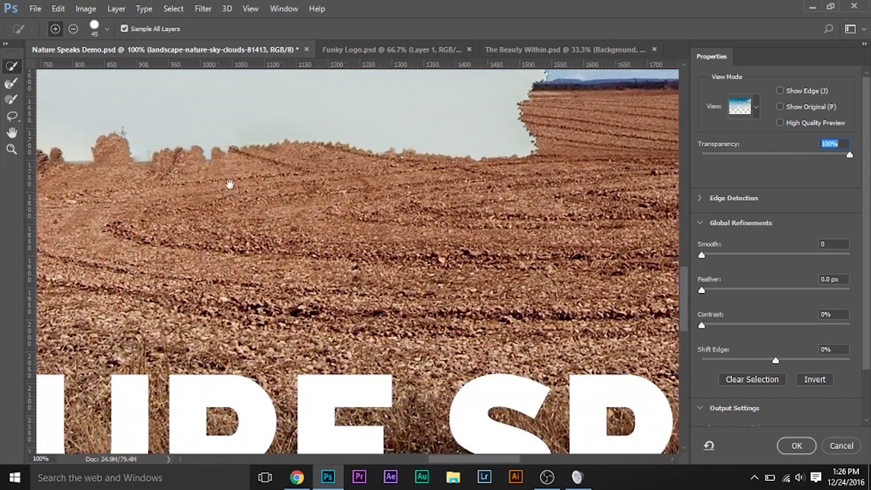
drag(240, 218, 345, 272)
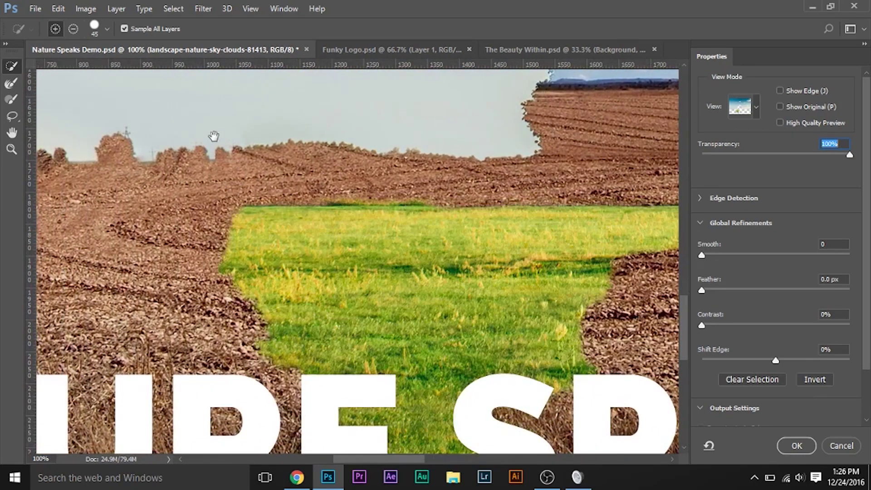
key(ctrl+z)
Step: Refine the sky selection around the small trees and pole on the horizon with a Refine Edge Brush sized 55
drag(215, 148, 549, 272)
click(12, 84)
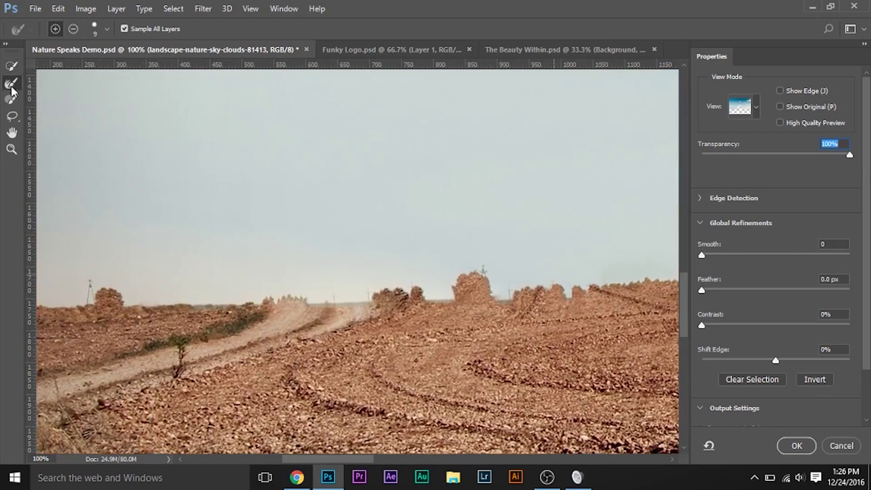
drag(113, 233, 260, 272)
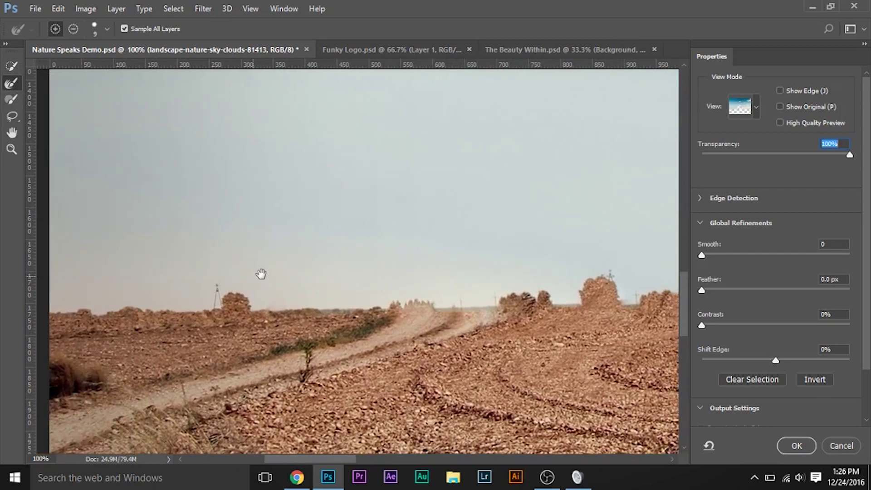
drag(198, 293, 195, 292)
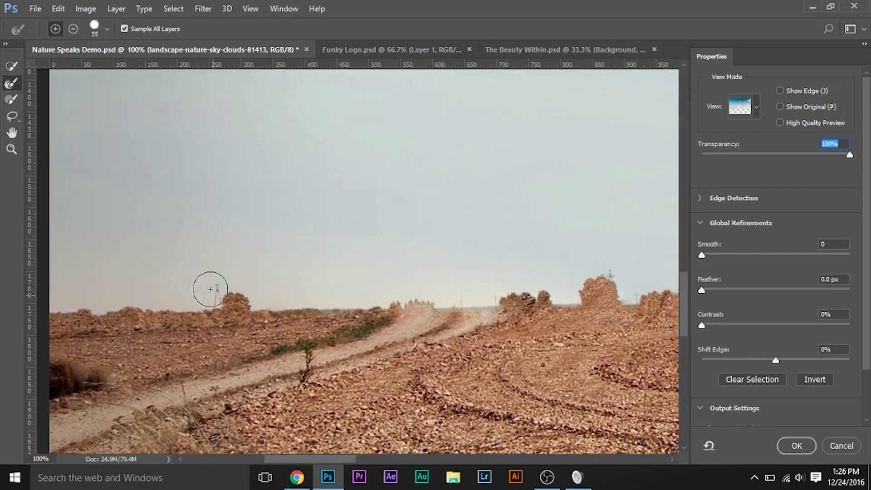
drag(451, 285, 321, 272)
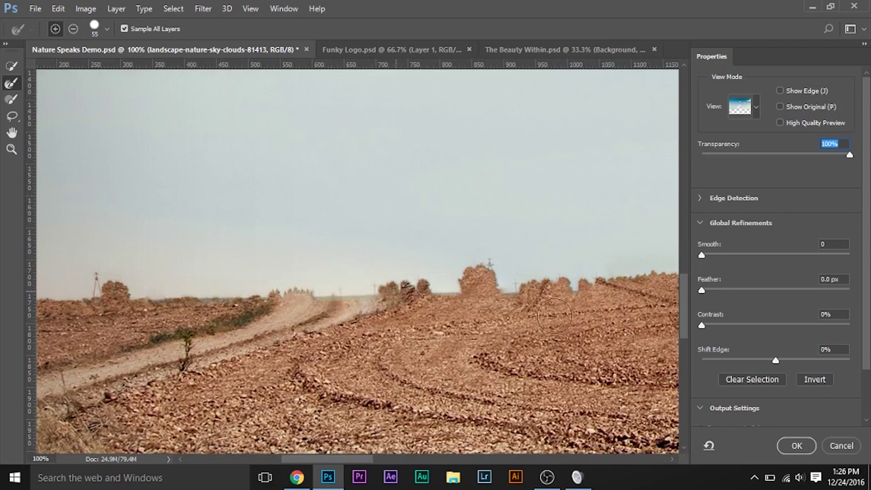
drag(598, 296, 313, 358)
Step: Set the preview transparency to 76% and refine the sky gaps in the foliage on the tree's left side
click(815, 154)
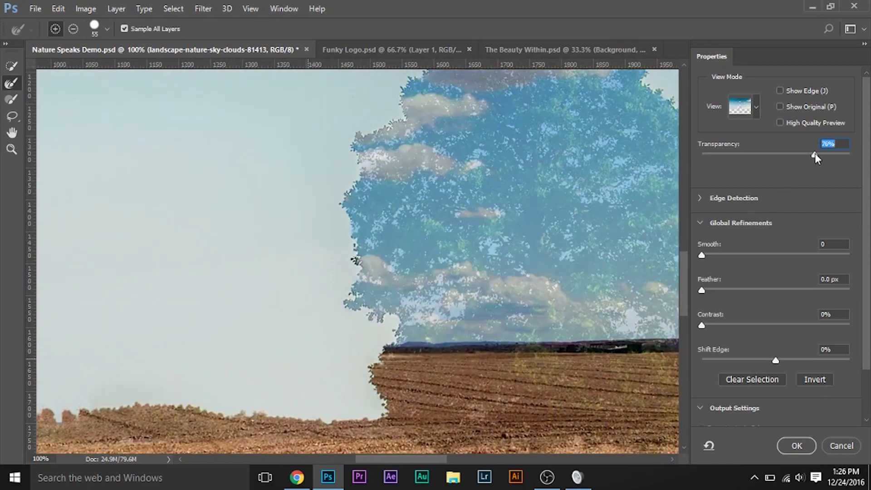
mouse_move(399, 324)
mouse_down()
mouse_move(426, 309)
mouse_move(458, 290)
mouse_up()
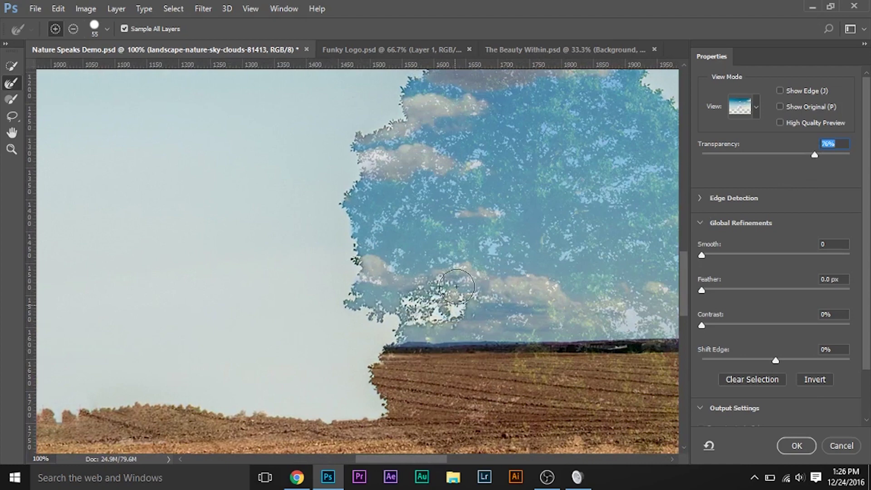
click(492, 244)
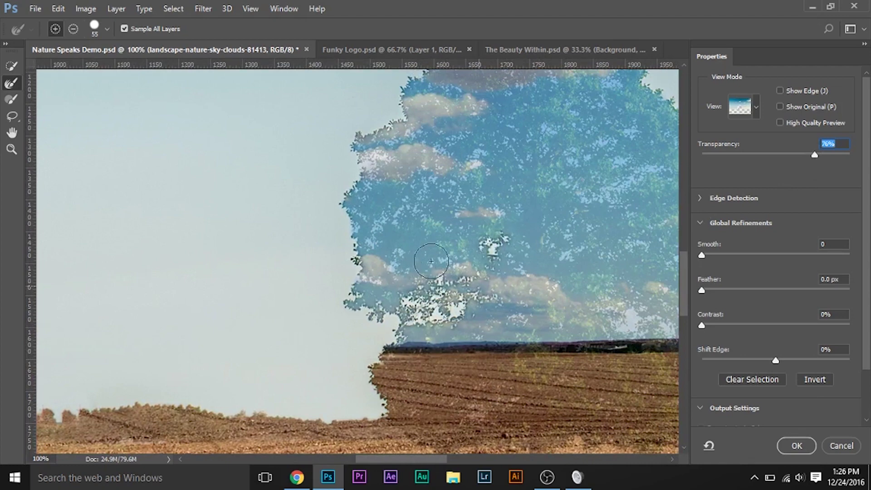
mouse_move(376, 234)
mouse_down()
mouse_move(488, 151)
mouse_move(463, 146)
mouse_move(417, 162)
mouse_move(436, 145)
mouse_move(365, 145)
mouse_move(383, 156)
mouse_up()
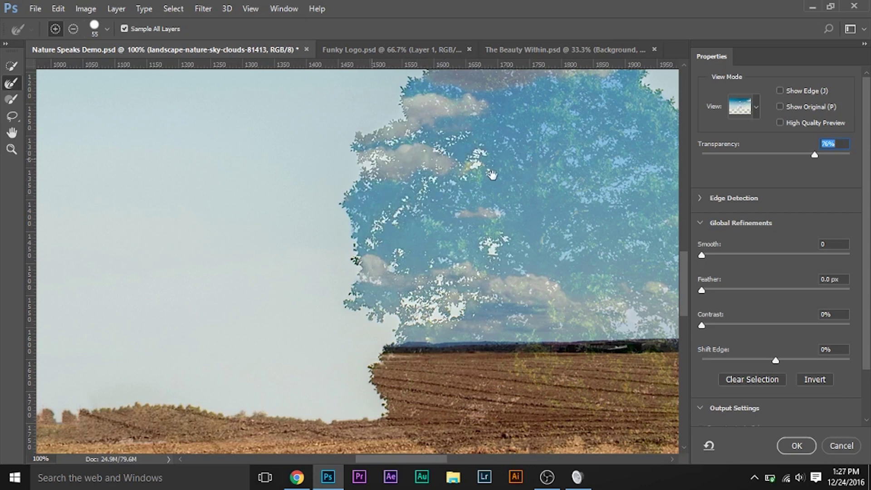
Step: Refine the sky gaps in the middle and upper right of the tree's crown with the Refine Edge Brush
drag(575, 175, 304, 226)
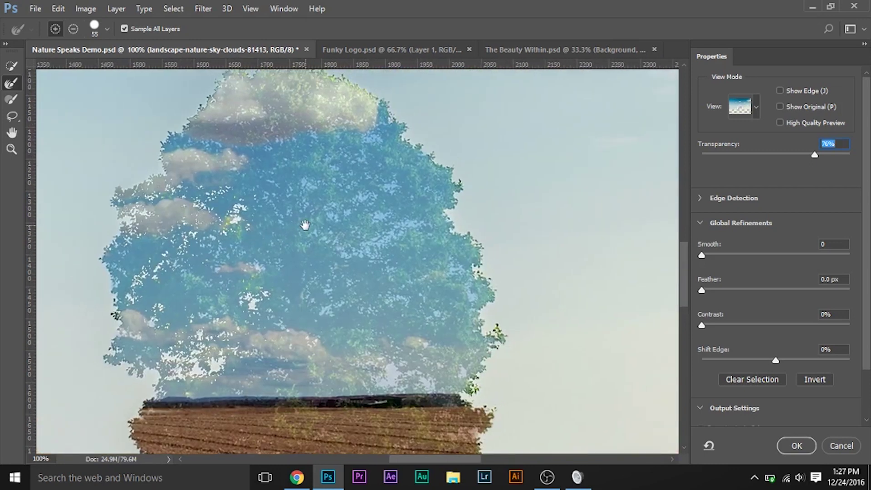
drag(402, 230, 429, 221)
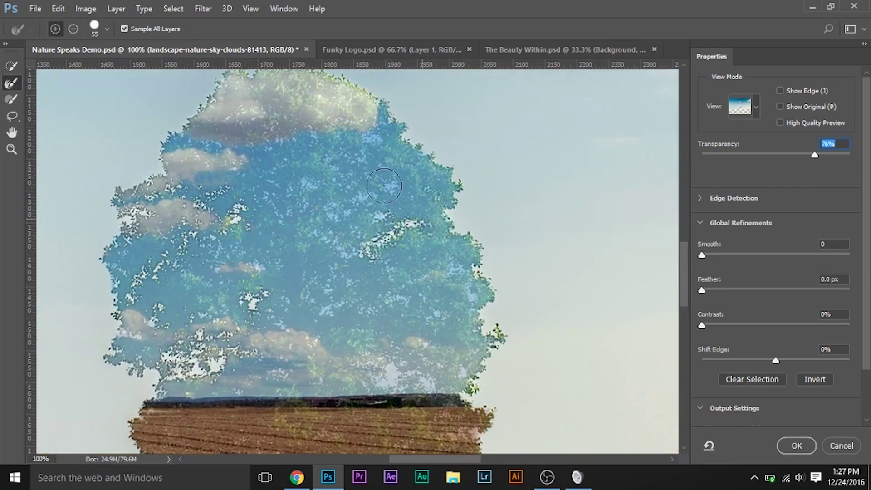
drag(385, 187, 392, 182)
drag(374, 135, 388, 119)
mouse_move(332, 145)
mouse_down()
mouse_move(318, 138)
mouse_move(313, 150)
mouse_up()
mouse_move(303, 198)
mouse_down()
mouse_move(311, 228)
mouse_move(355, 240)
mouse_move(336, 243)
mouse_move(340, 252)
mouse_move(340, 216)
mouse_up()
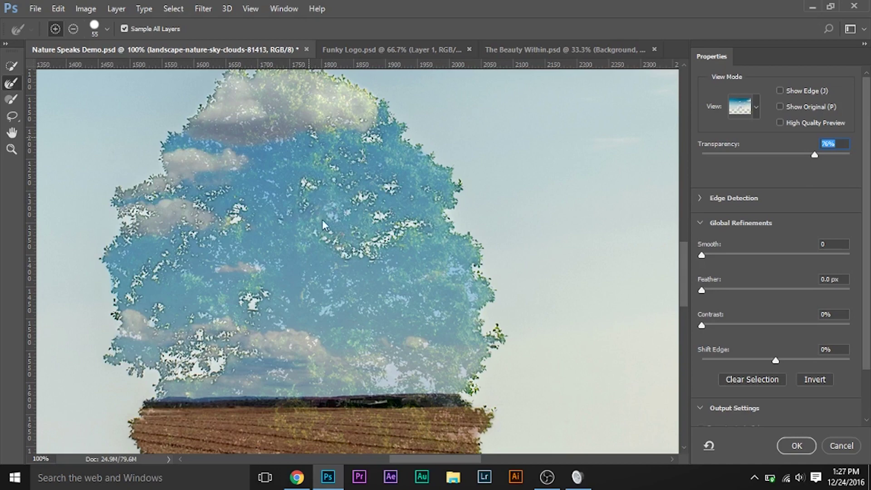
Step: Refine the sky gaps in the lower half of the tree's crown and along its lower right edge
drag(388, 366, 386, 380)
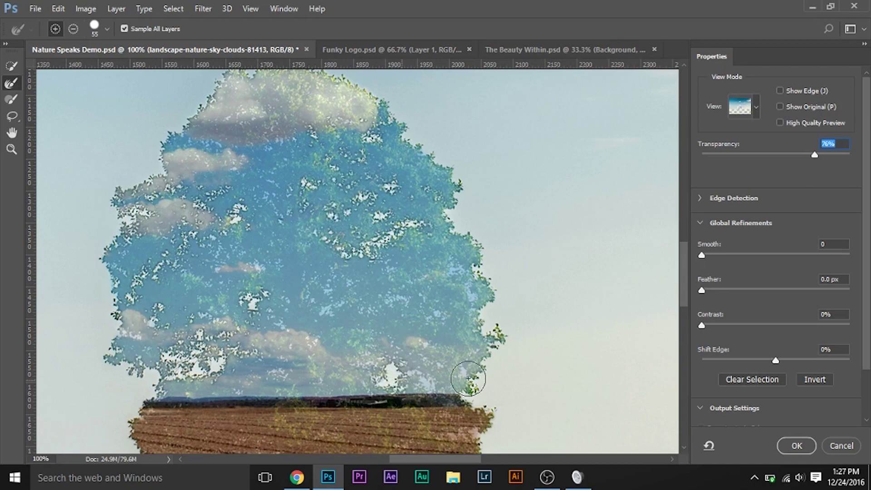
scroll(410, 267, down, 5)
scroll(411, 268, right, 2)
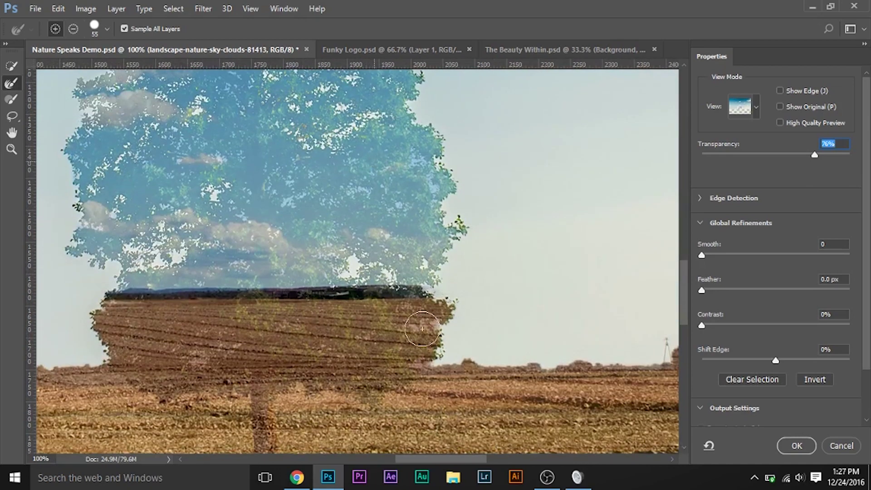
scroll(422, 328, up, 3)
scroll(422, 328, left, 3)
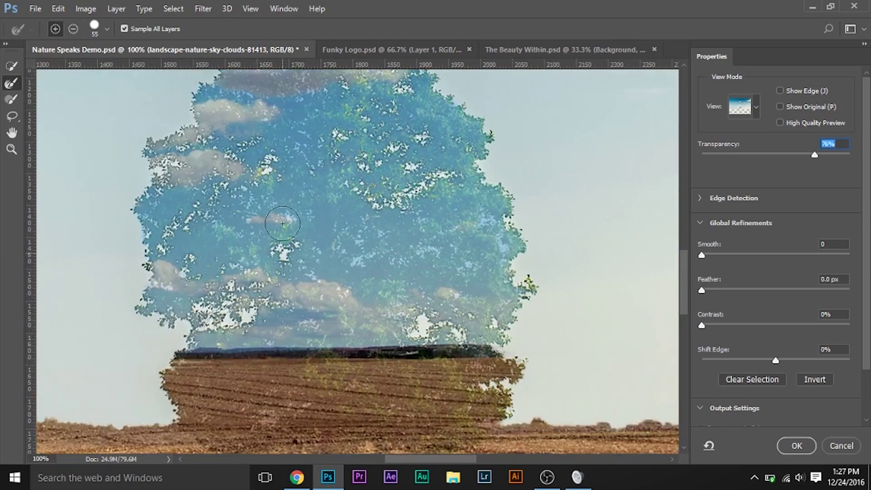
scroll(330, 93, up, 6)
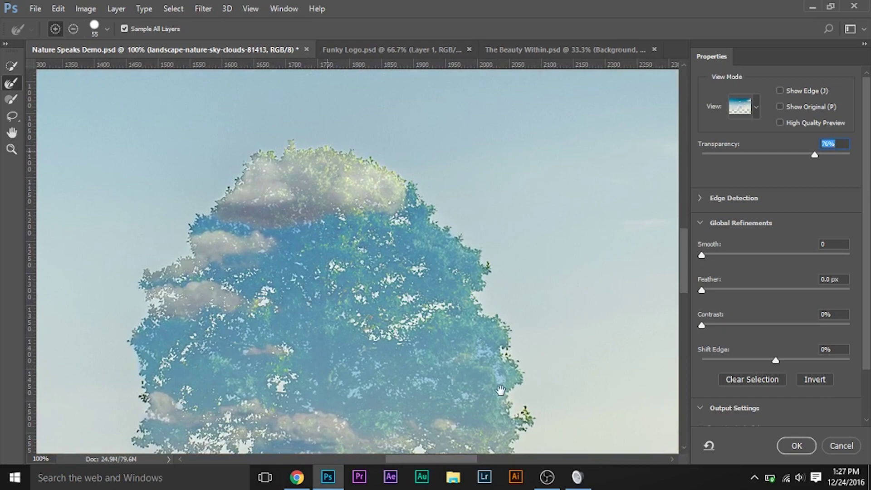
mouse_move(360, 385)
mouse_down()
mouse_move(334, 383)
mouse_move(420, 392)
mouse_move(438, 380)
mouse_move(464, 401)
mouse_up()
scroll(317, 331, down, 9)
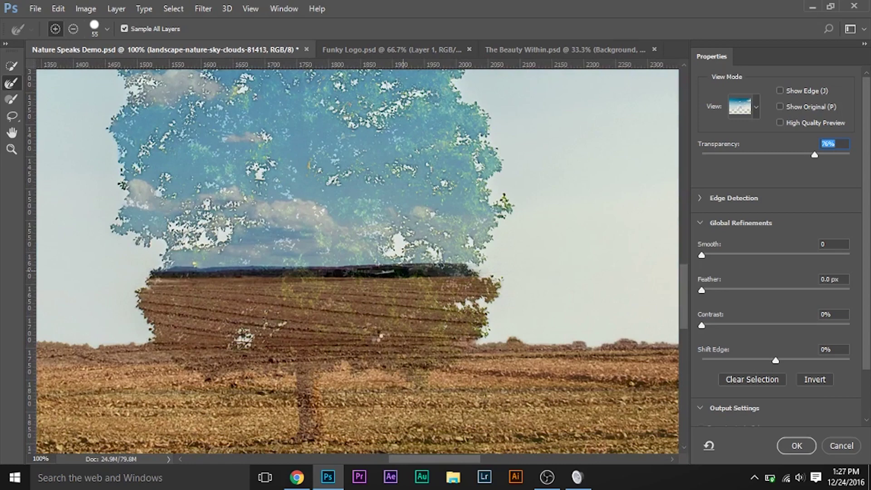
Step: Examine the refined foliage edges of the whole tree at 39% preview transparency
drag(796, 155, 756, 156)
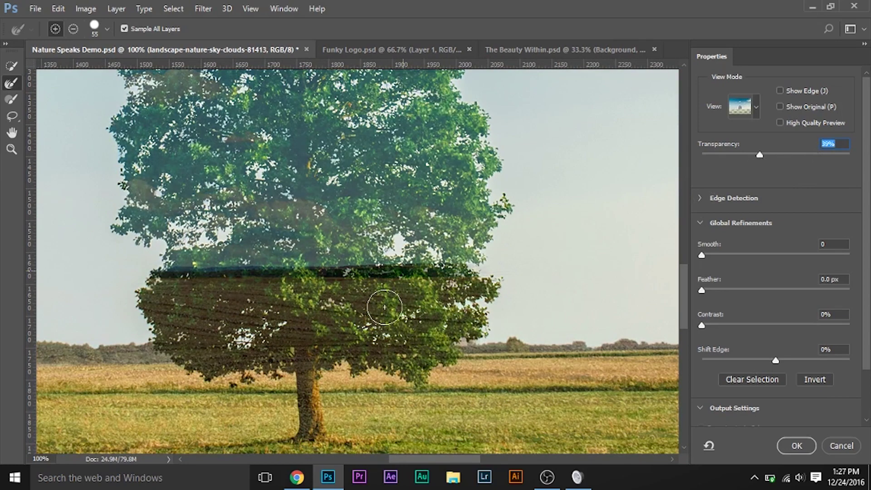
drag(584, 254, 553, 385)
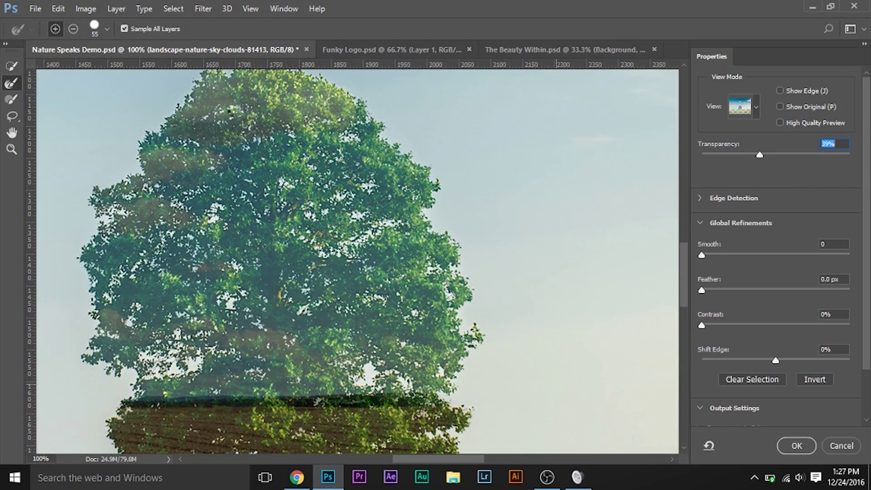
scroll(472, 315, right, 10)
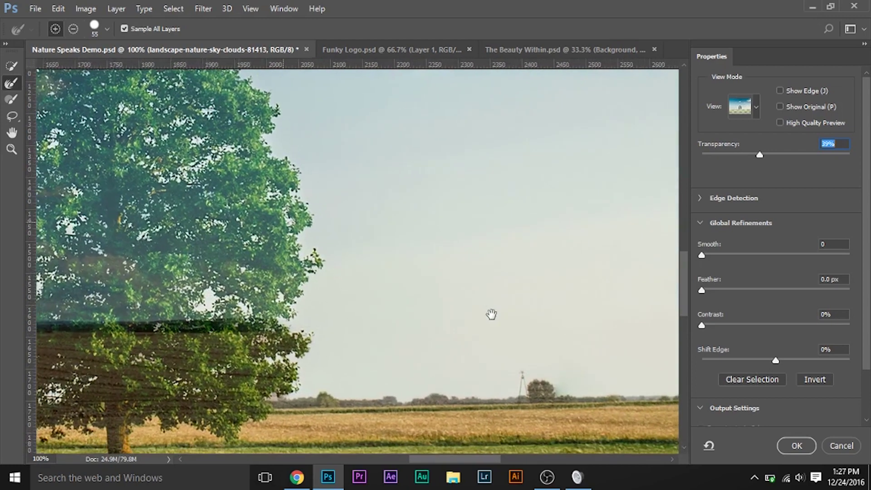
Step: Refine the sky selection along the horizon right of the tree at 81% preview transparency and accept it
click(820, 154)
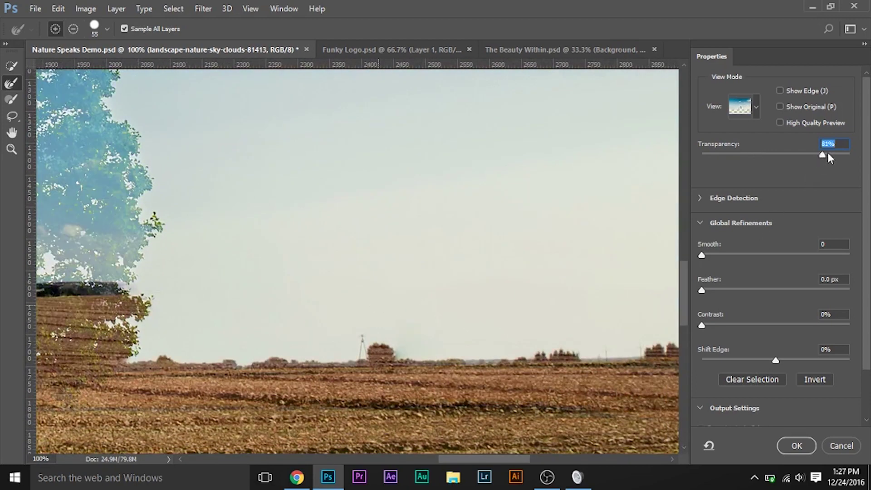
drag(539, 311, 436, 331)
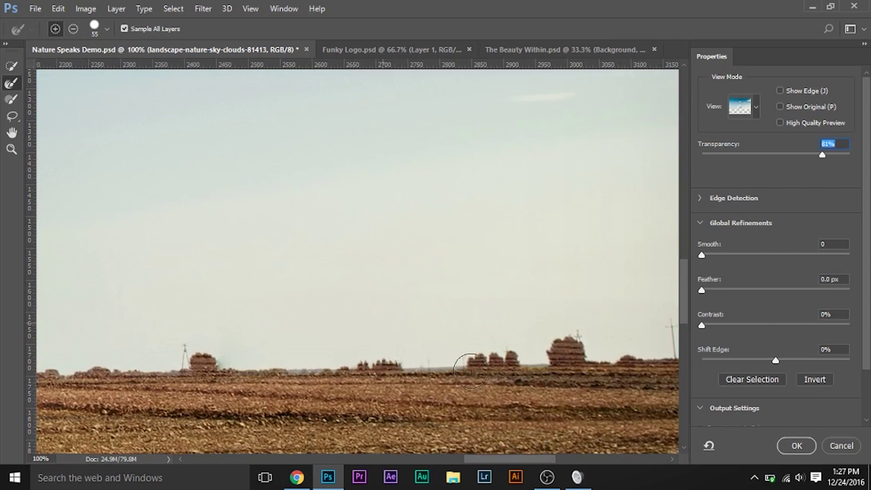
mouse_move(354, 372)
mouse_down()
mouse_move(275, 377)
mouse_move(526, 337)
mouse_up()
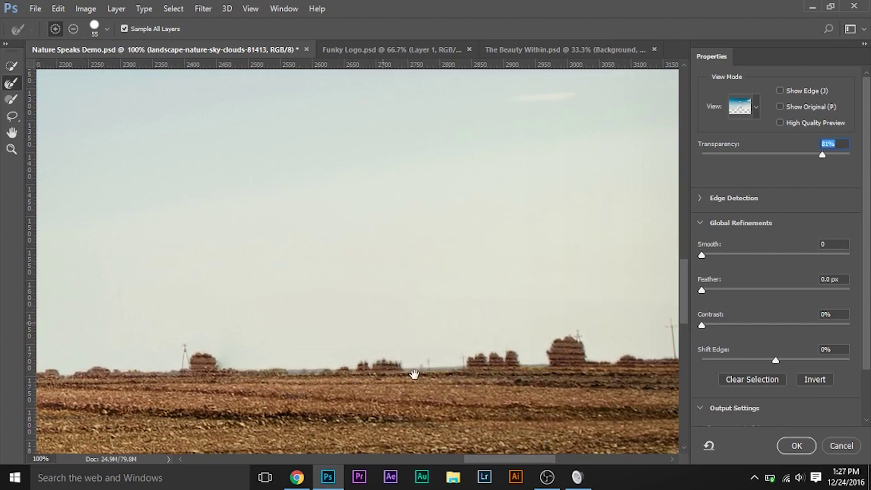
drag(571, 337, 202, 333)
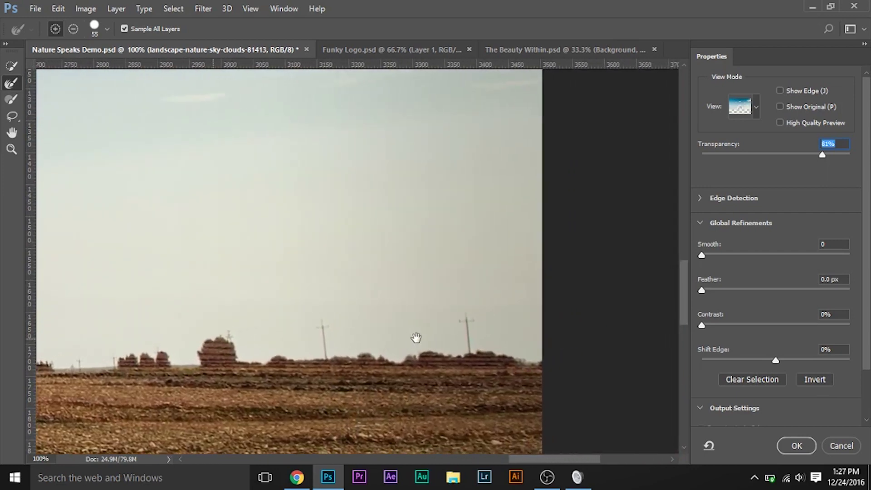
click(793, 452)
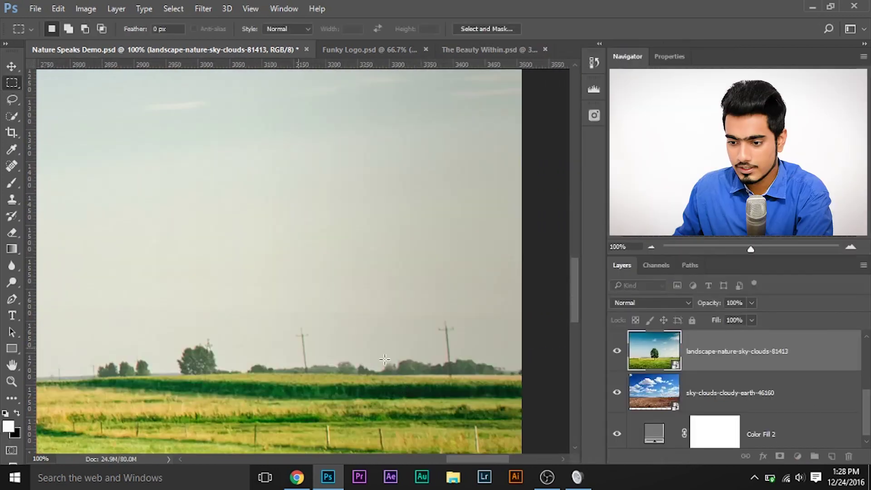
Step: Mask the tree photo layer with the sky selection and invert the mask to keep the tree and field
key(ctrl+minus)
key(ctrl+minus)
key(ctrl+minus)
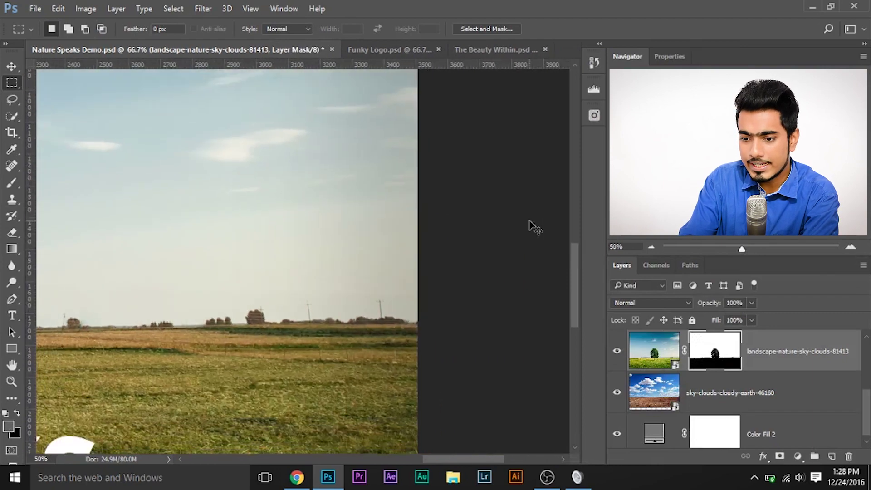
key(ctrl+minus)
key(ctrl+minus)
key(ctrl+plus)
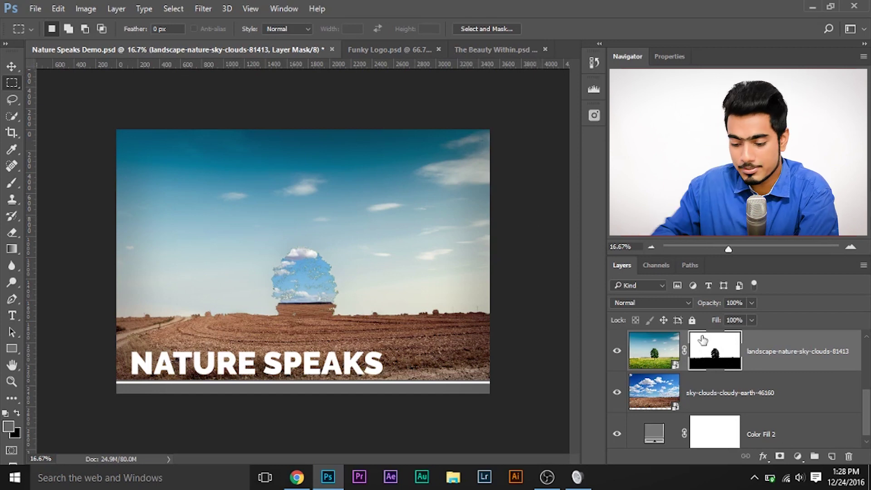
key(ctrl+i)
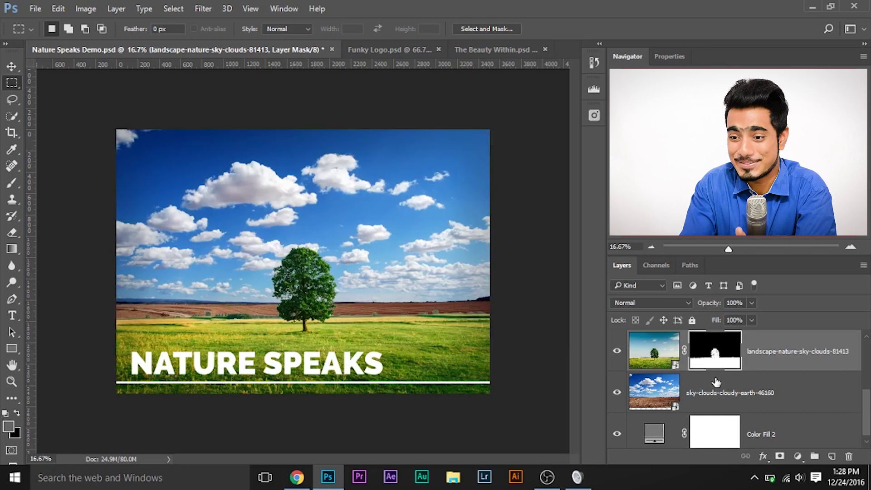
Step: Free Transform the clouds photo, moving it down to Y 1366 px and enlarging it to 23.66% toward the upper right
click(706, 397)
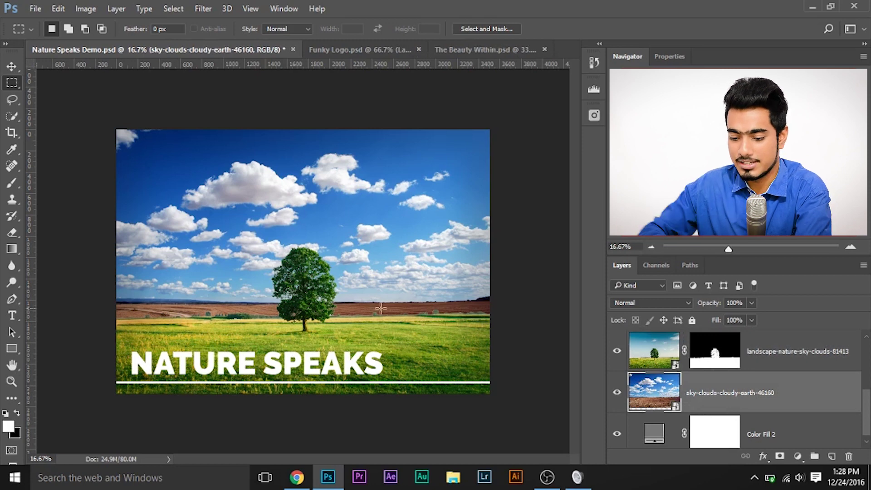
key(ctrl+t)
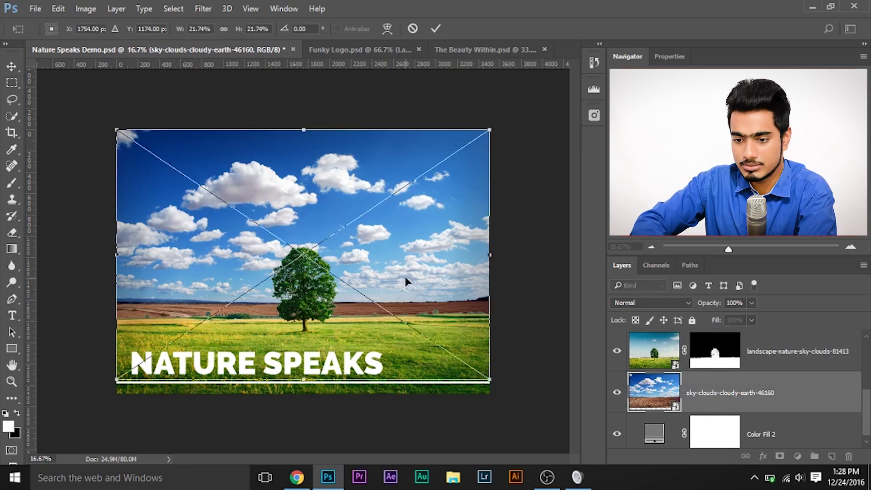
key(shift+Down)
key(shift+Down)
key(shift+Down)
key(shift+Down)
key(shift+Down)
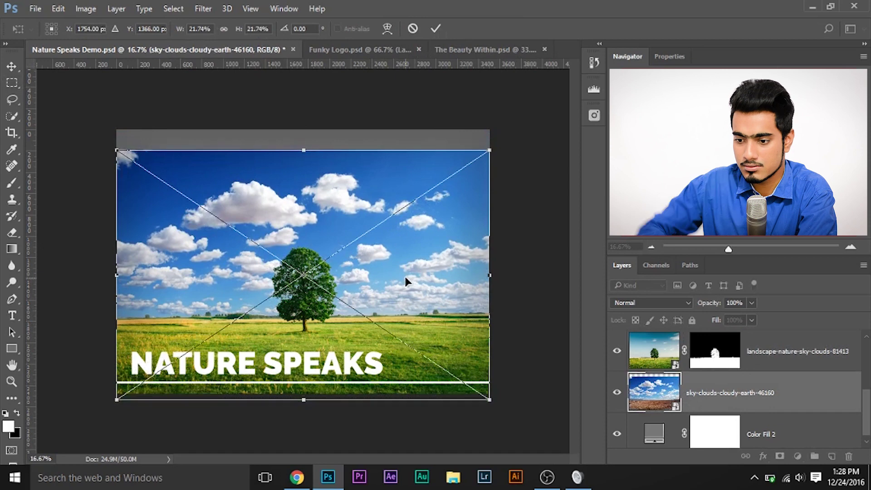
drag(487, 147, 523, 128)
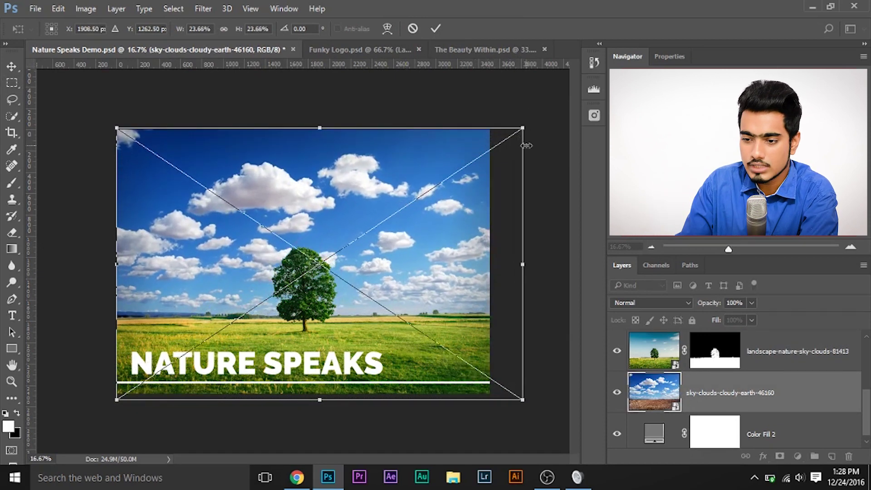
Step: Nudge the clouds photo to X 1806.50 px and Y 1266.50 px and apply the transform
key(shift+Left)
key(shift+Left)
key(Down)
key(shift+Down)
key(shift+Down)
key(shift+Down)
key(shift+Down)
key(shift+Down)
key(shift+Down)
key(shift+Up)
key(shift+Up)
key(shift+Up)
key(shift+Up)
key(shift+Up)
key(shift+Up)
key(shift+Up)
key(Up)
key(Up)
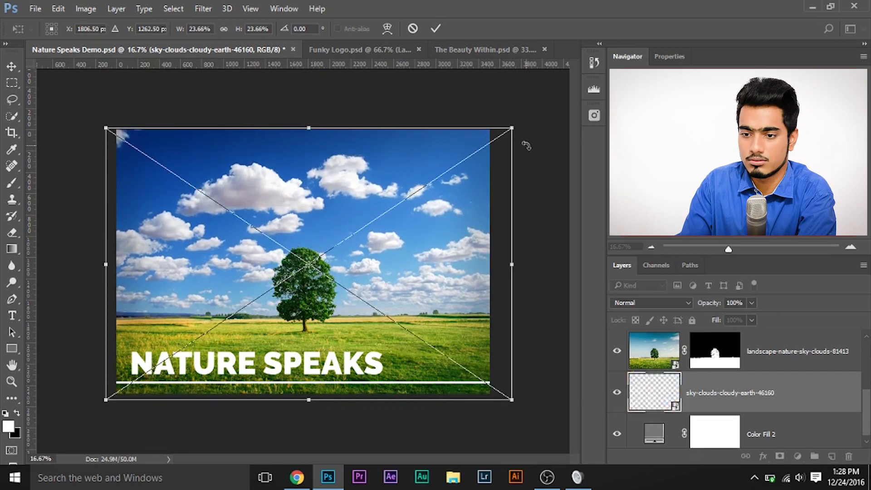
key(m)
Step: Nudge the clouds photo down to Y 1308.50 px to bring its horizon behind the green field
key(ctrl+plus)
key(ctrl+plus)
key(ctrl+plus)
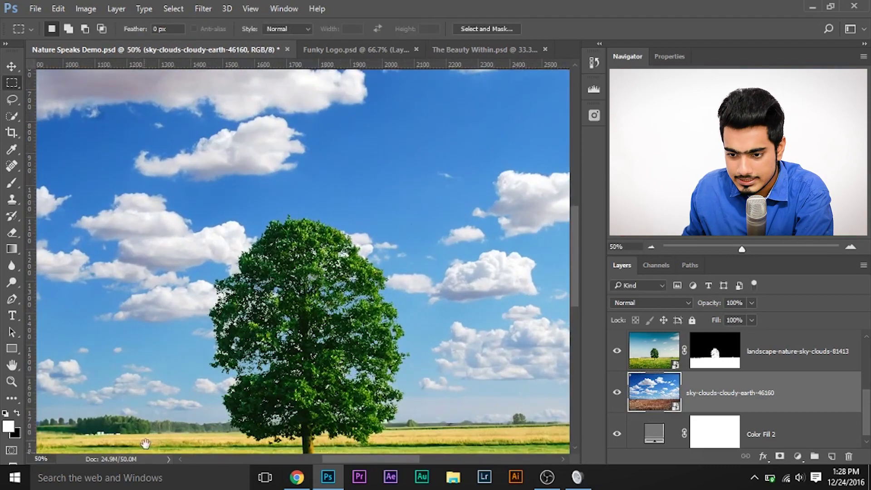
drag(145, 443, 317, 329)
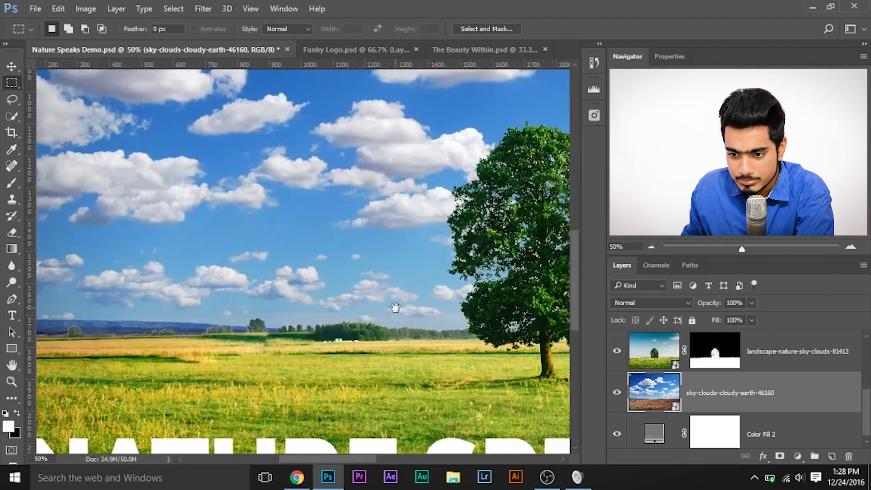
drag(270, 310, 324, 329)
key(ctrl+t)
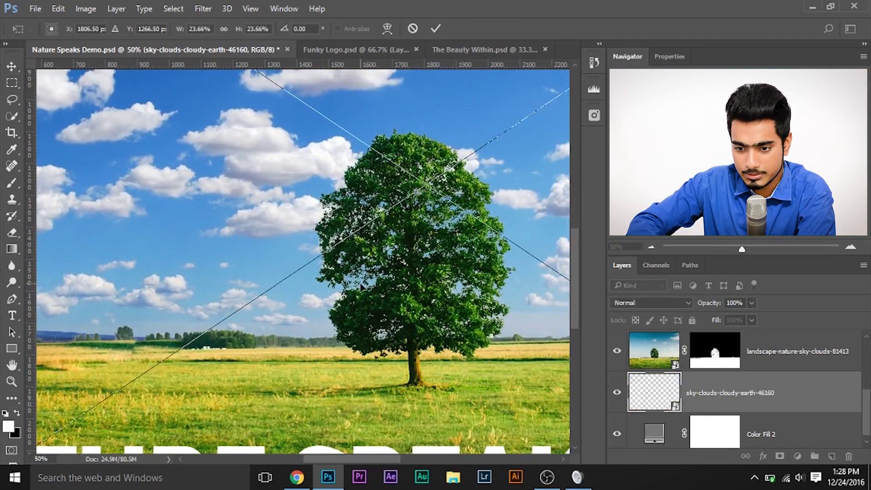
key(Down)
key(Down)
key(Down)
key(Down)
key(Down)
key(Down)
key(Down)
key(Down)
key(Down)
key(Down)
key(Down)
key(Down)
key(Down)
key(Down)
key(Down)
key(Down)
key(Down)
key(Down)
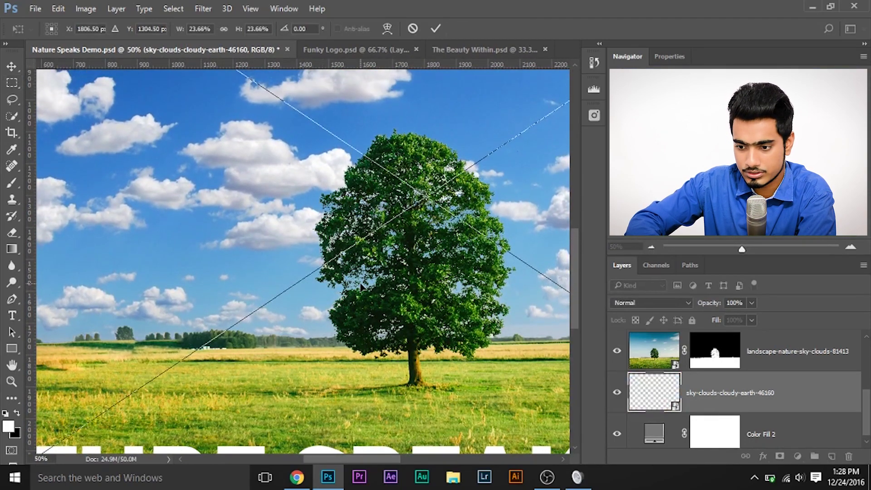
key(Return)
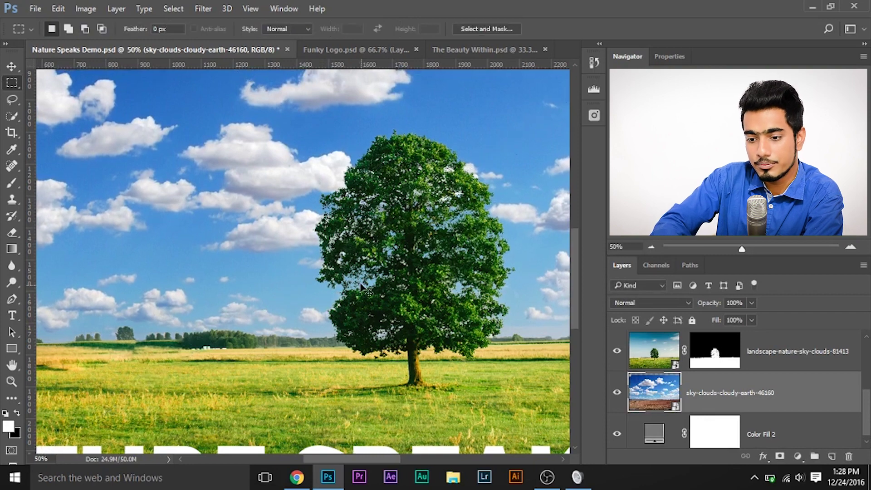
Step: Scale the clouds photo up to 24.27% toward the upper right to cover the canvas's top edge
key(ctrl+minus)
key(ctrl+minus)
key(ctrl+minus)
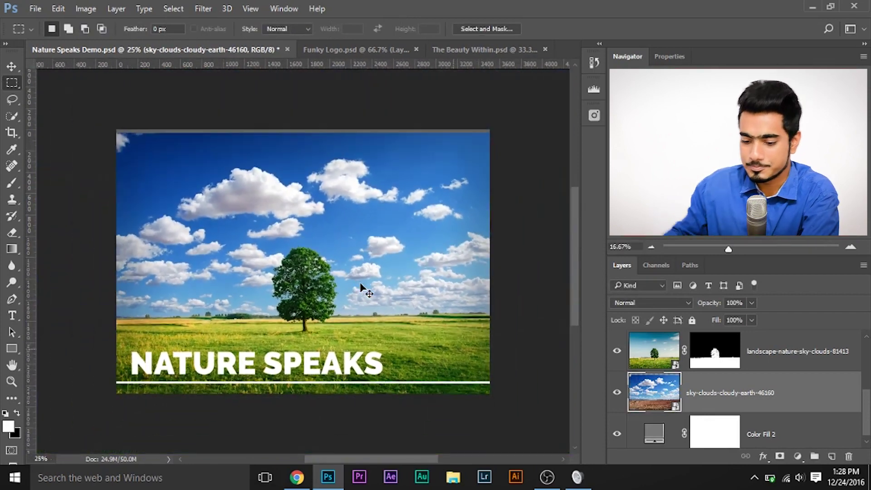
key(ctrl+t)
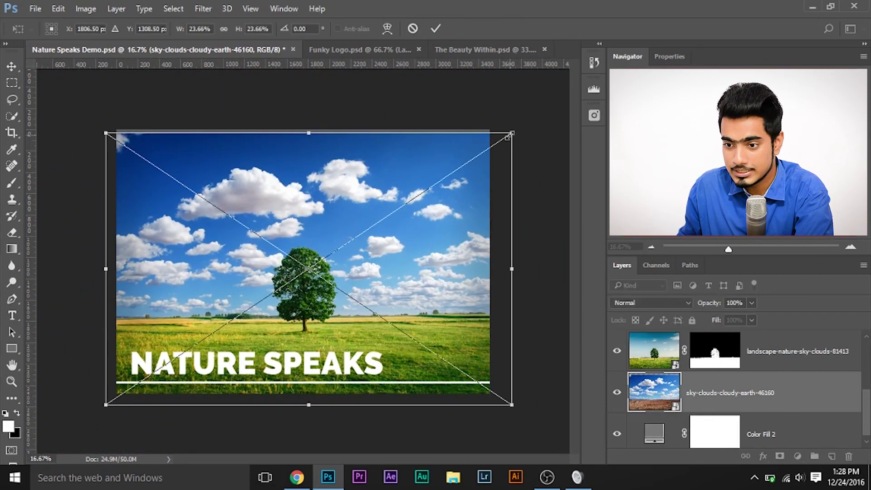
drag(508, 136, 525, 108)
key(Return)
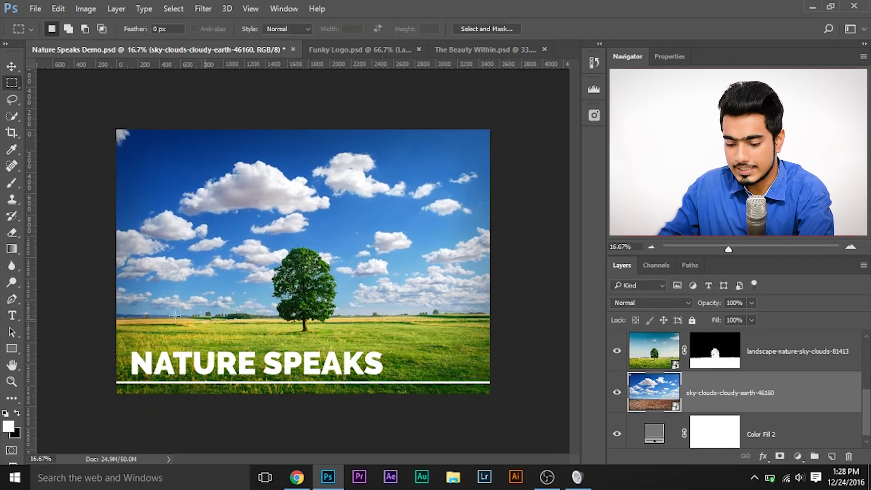
Step: Stretch the clouds photo upward to 24.88% height so it covers the canvas's top edge, and apply the transform
key(ctrl+t)
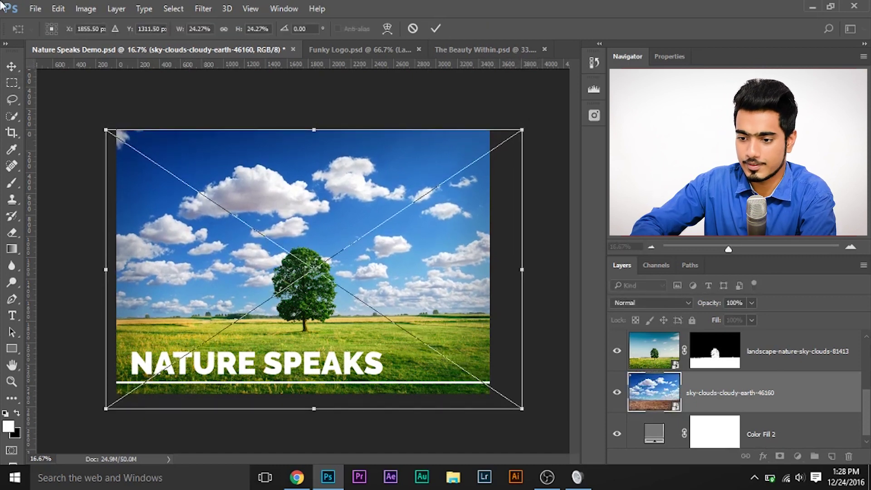
key(Return)
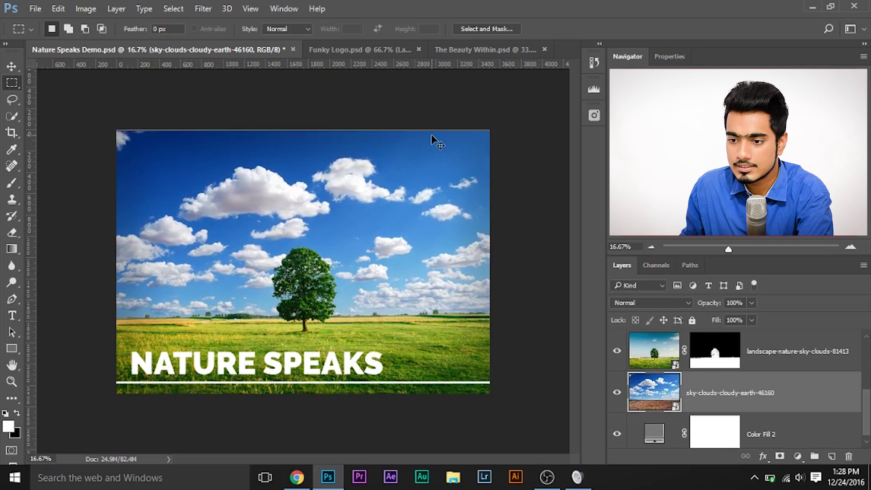
key(ctrl+t)
drag(315, 130, 315, 126)
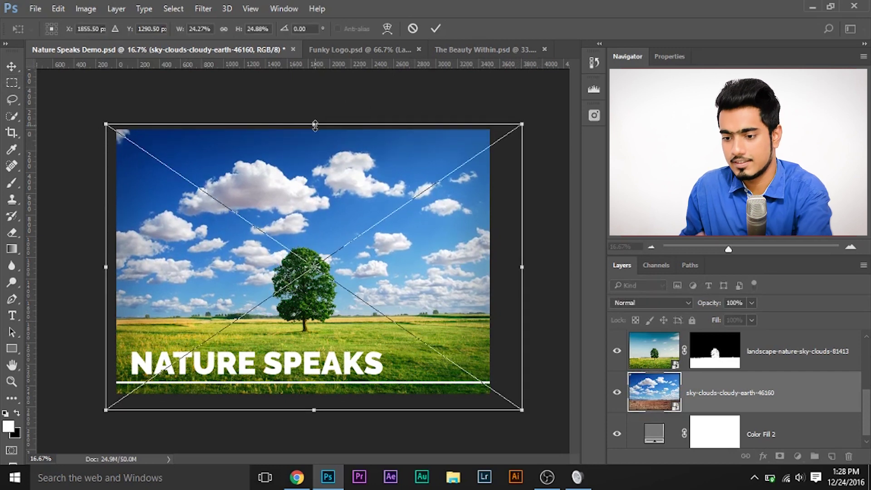
key(Return)
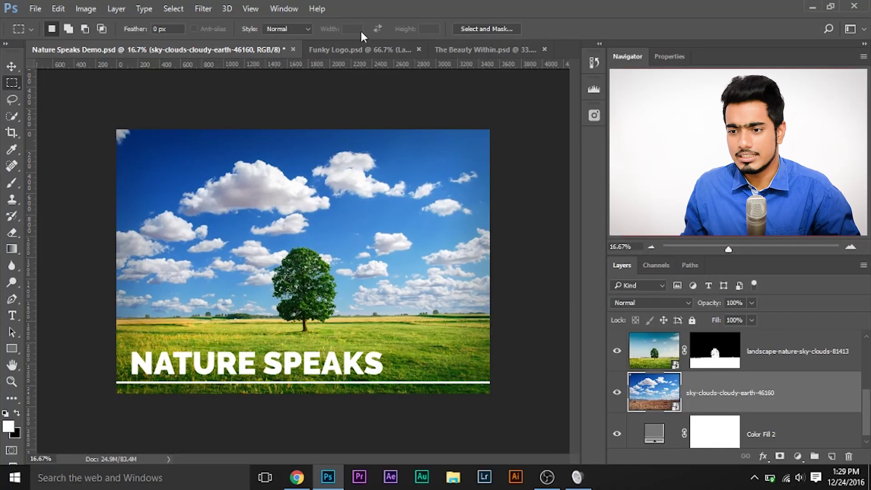
Step: Switch to the Funky Logo.psd document, make the area around its canvas white and view it at 50%
click(365, 50)
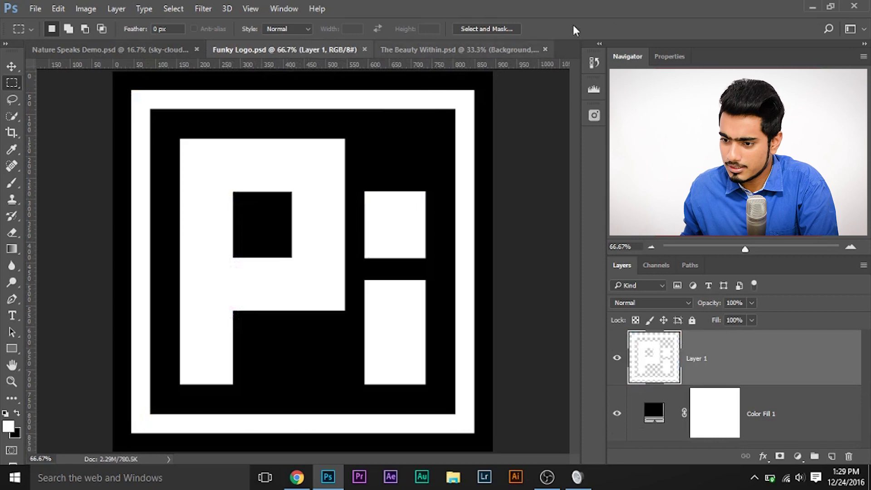
right_click(513, 195)
click(557, 274)
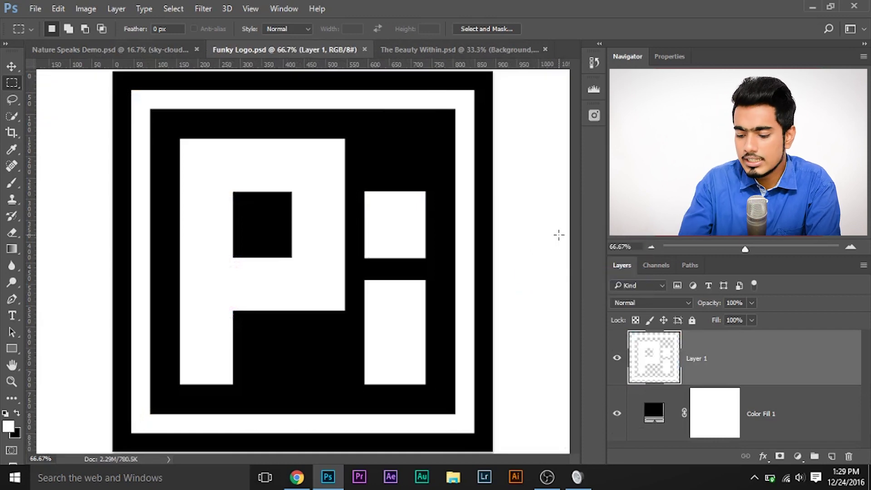
key(ctrl+minus)
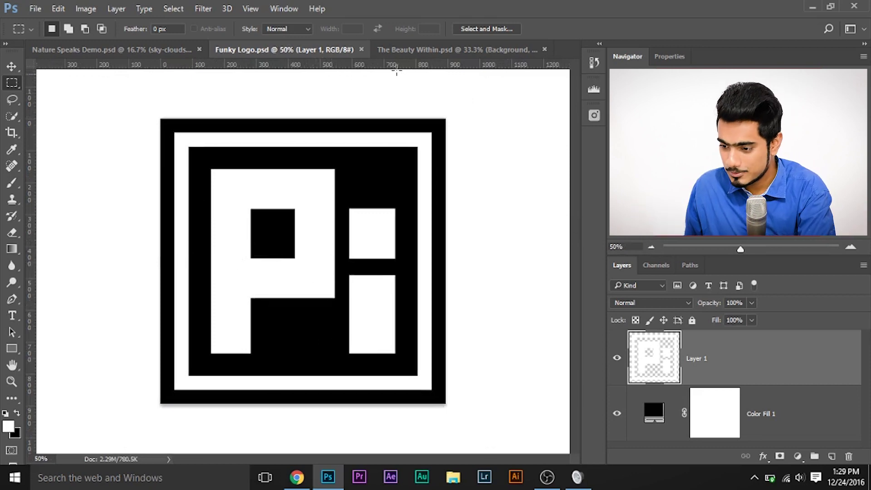
Step: Search Pexels for "mountains" and insert the red sunset mountain panorama directly above the Color Fill 1 layer
click(813, 415)
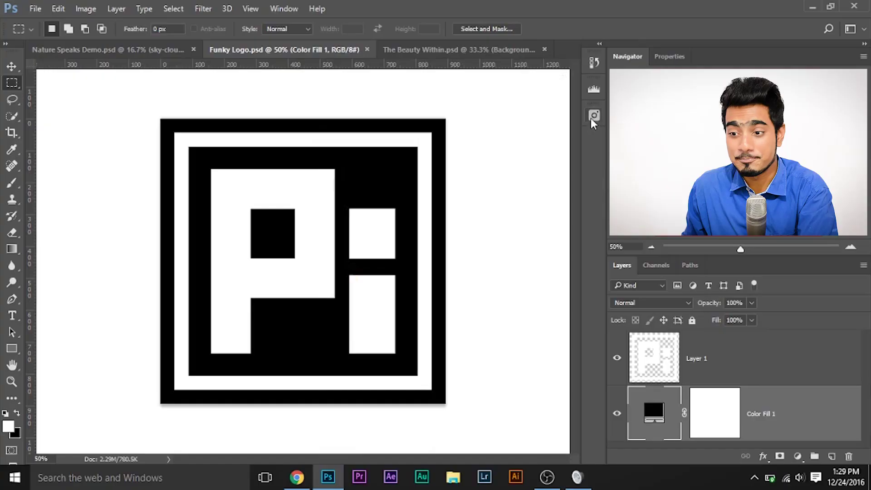
click(591, 119)
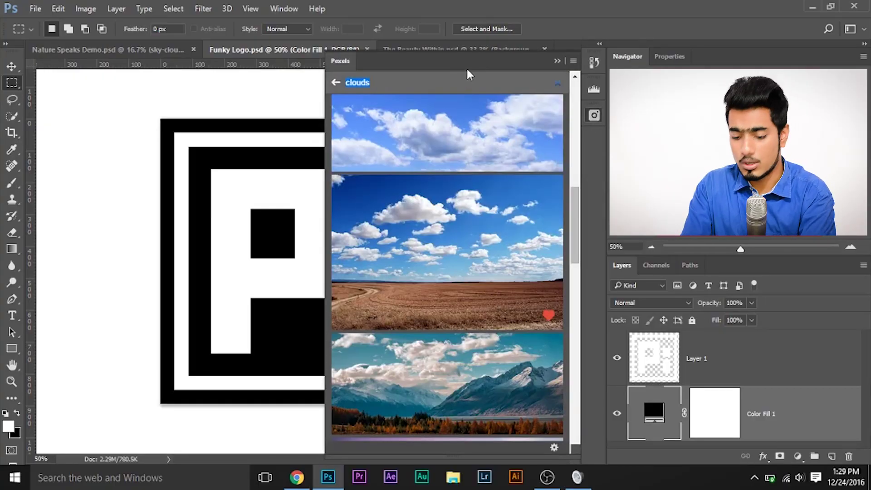
text(mountains)
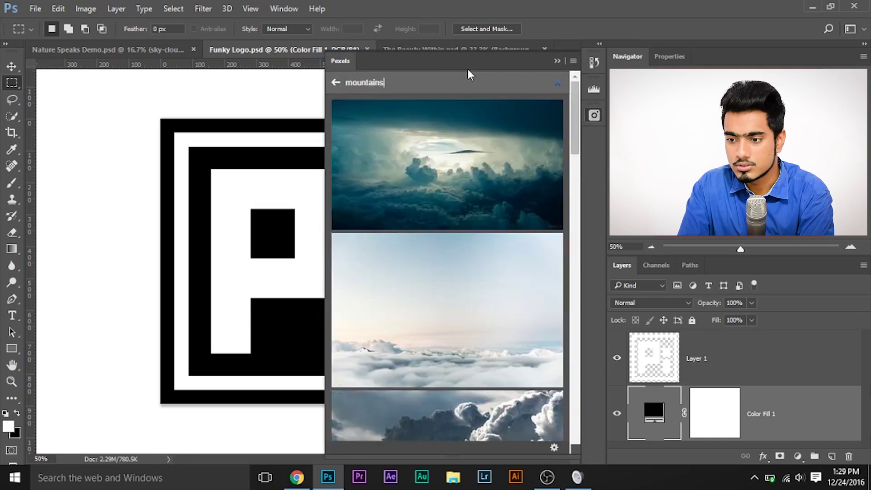
key(Return)
scroll(475, 229, down, 8)
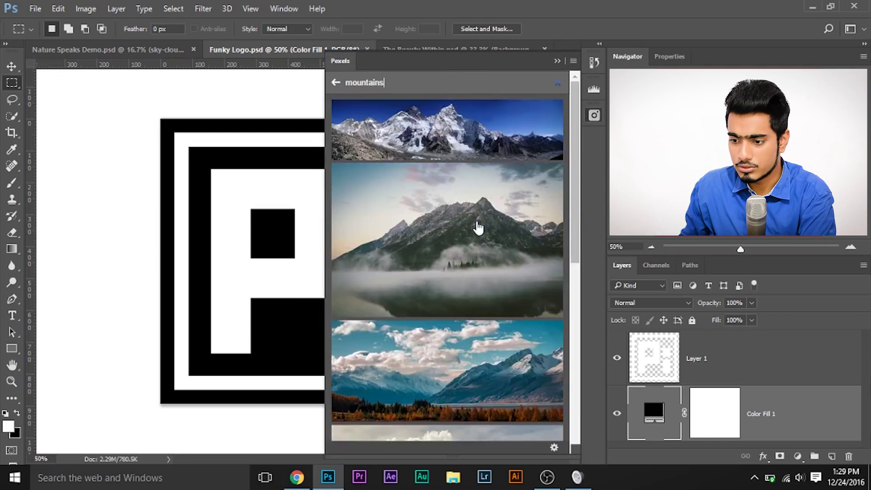
click(418, 282)
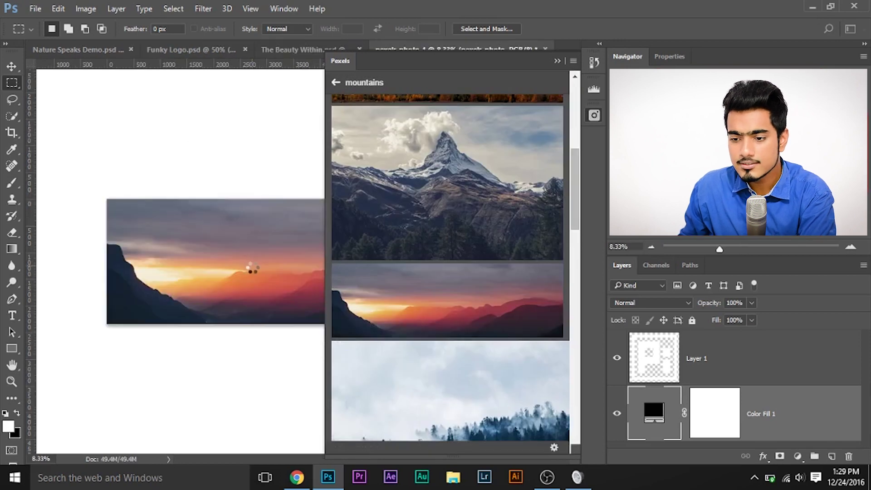
click(558, 61)
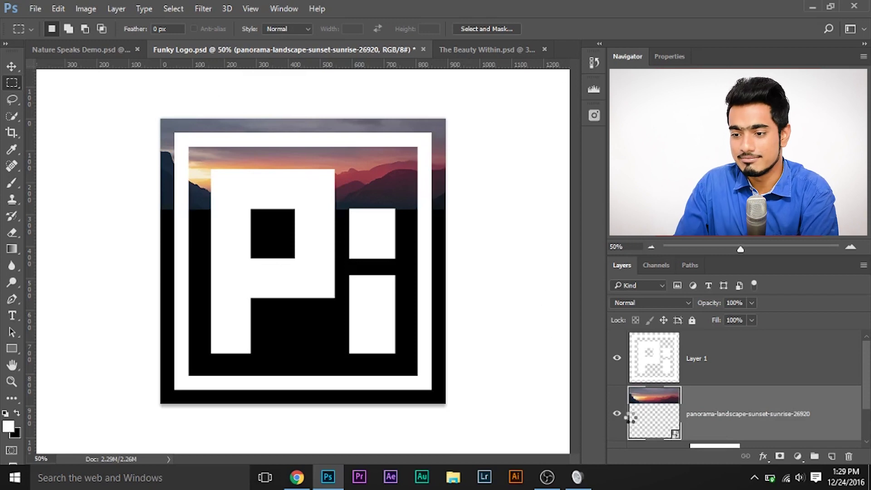
Step: Free Transform the sunset panorama to 113.48% width and 158.79% height so it fills the logo's canvas, and apply it
key(ctrl+t)
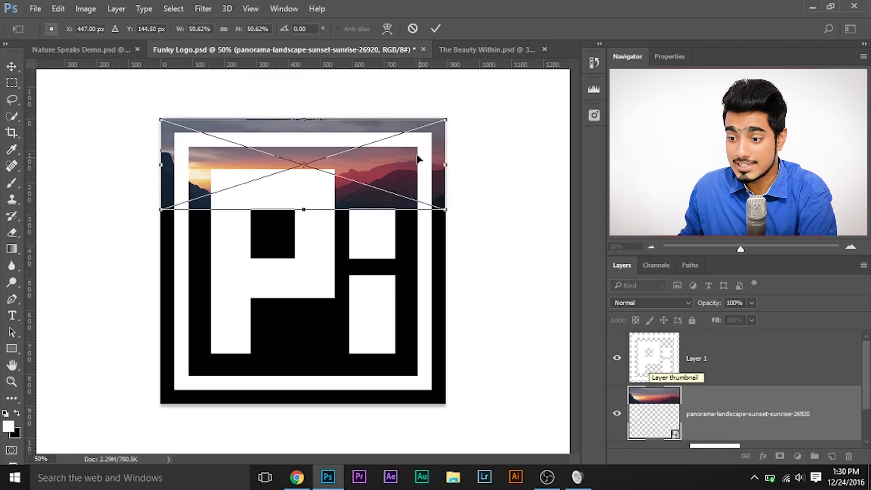
drag(440, 209, 735, 335)
drag(530, 210, 282, 220)
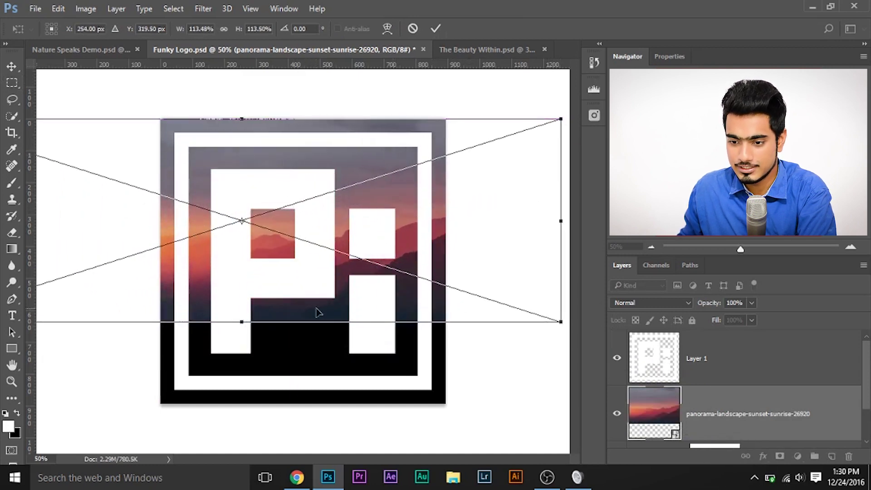
drag(234, 322, 235, 404)
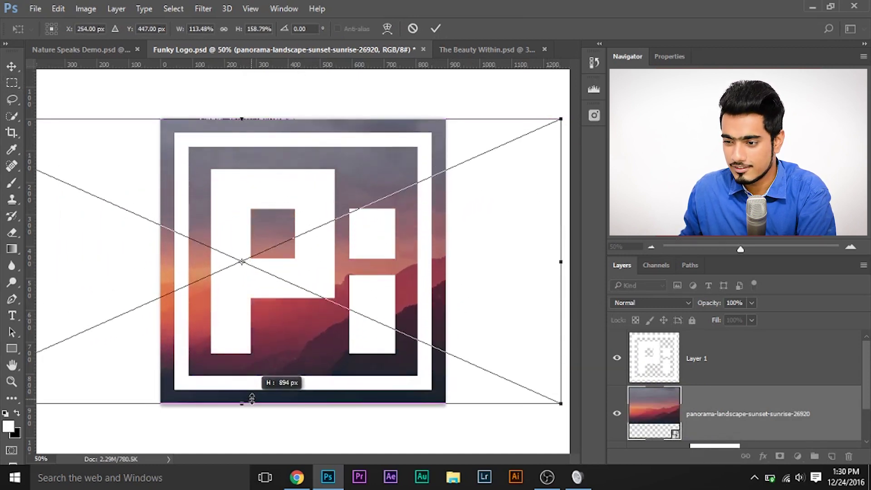
drag(566, 262, 438, 279)
key(Return)
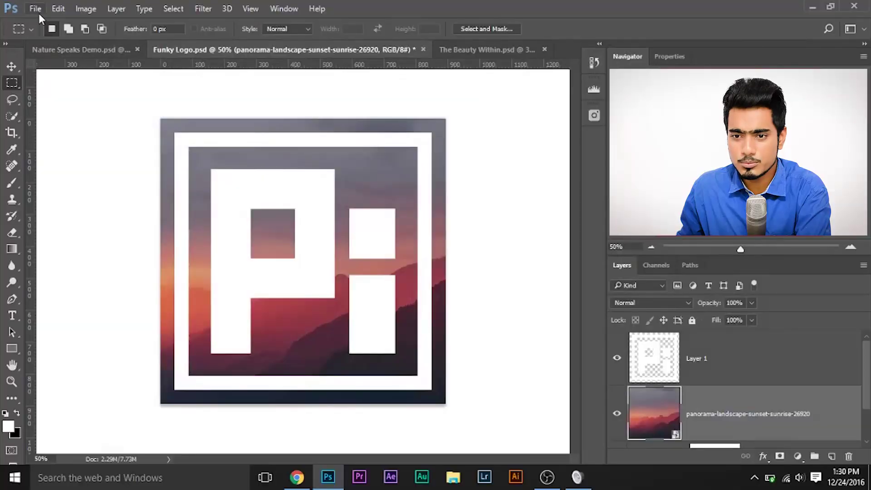
Step: Create a new document from the Art & Illustration preset "1000 pixel grid" (1000 x 1000 px at 300 ppi)
click(39, 10)
click(39, 10)
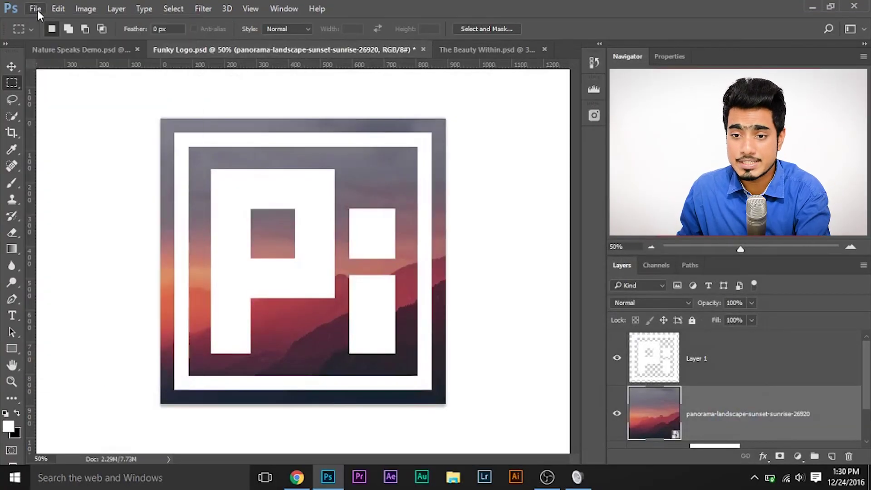
click(39, 10)
click(404, 193)
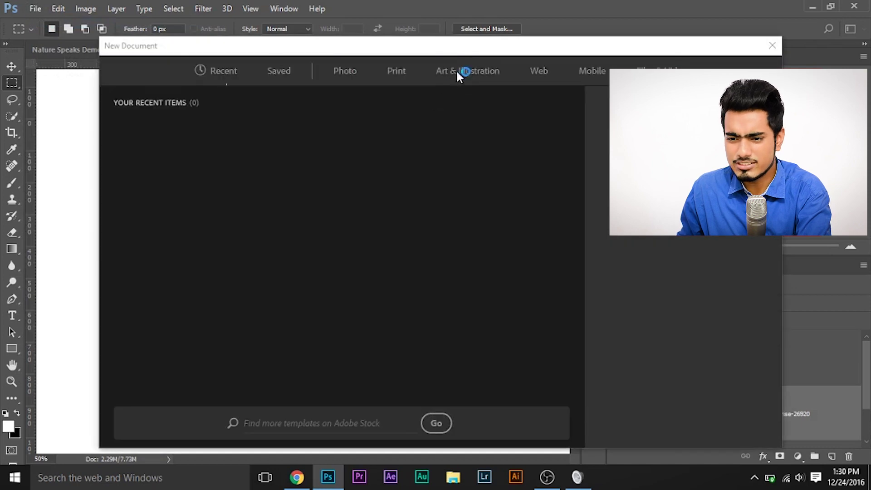
click(459, 75)
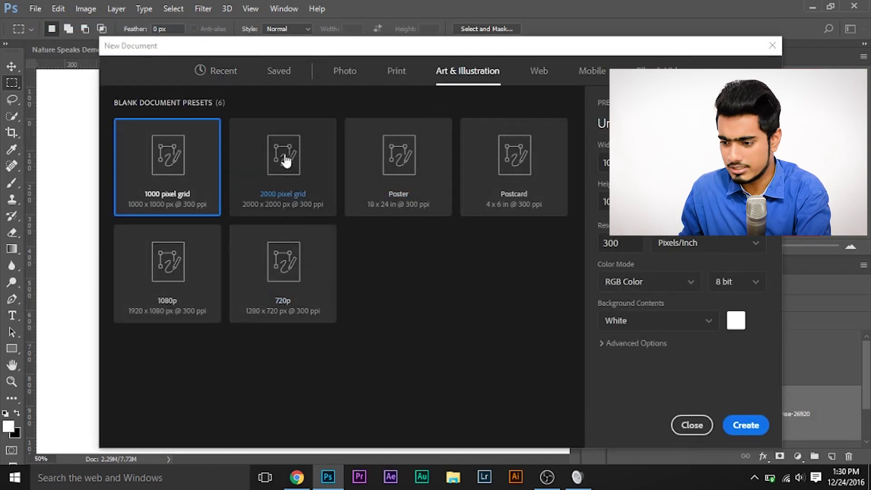
click(748, 424)
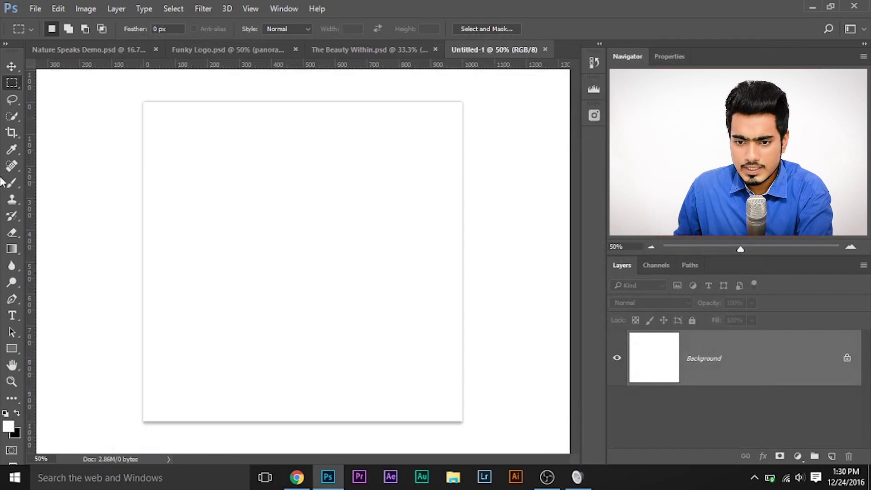
Step: Draw a rectangle about 272 x 246 px near the canvas's upper-left corner and fill it with cyan
click(12, 348)
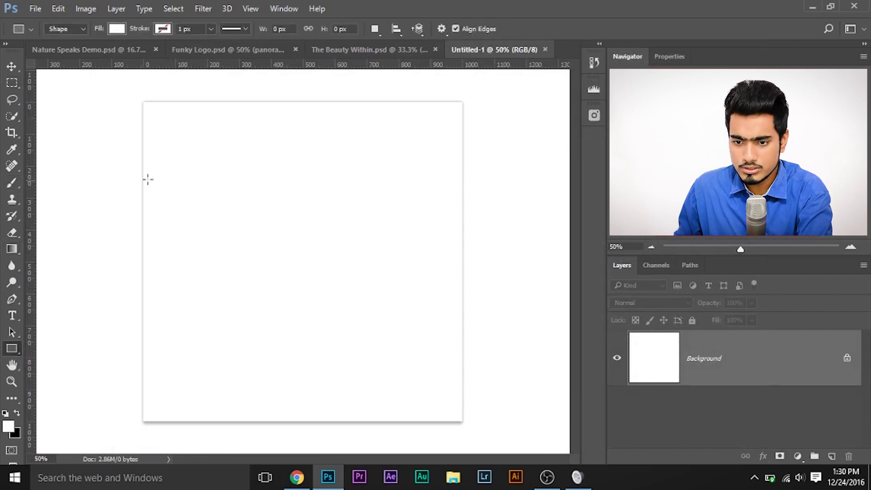
drag(170, 133, 257, 211)
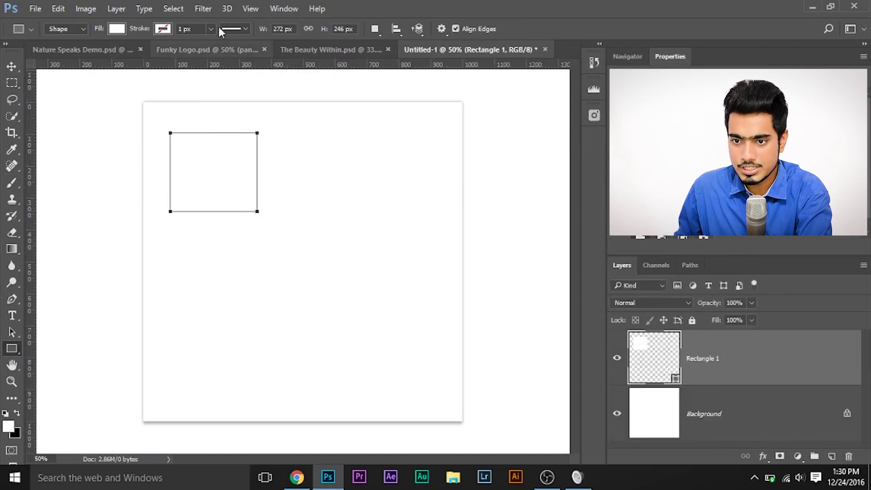
click(116, 29)
click(93, 111)
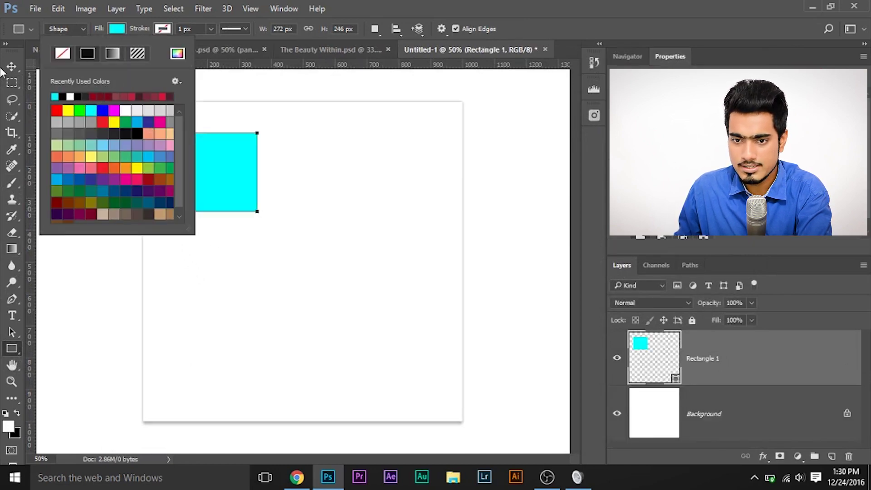
click(12, 66)
Step: Draw two more cyan rectangles stacked below the first, the middle one about 268 x 234 px
key(u)
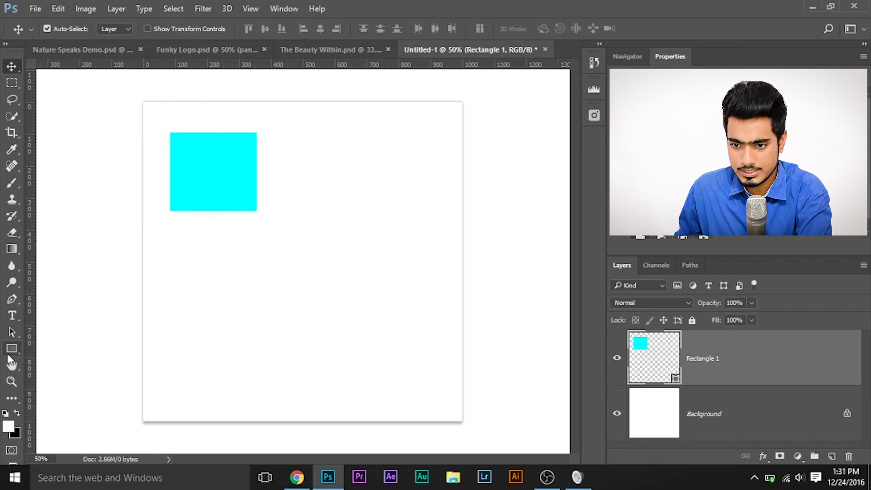
drag(170, 234, 256, 309)
drag(171, 330, 255, 406)
Step: With the Rectangle 1 layer selected, enable Create Clipping Mask in the Pexels settings and insert the snowy mountain photo with blue sky
click(736, 410)
scroll(733, 408, down, 2)
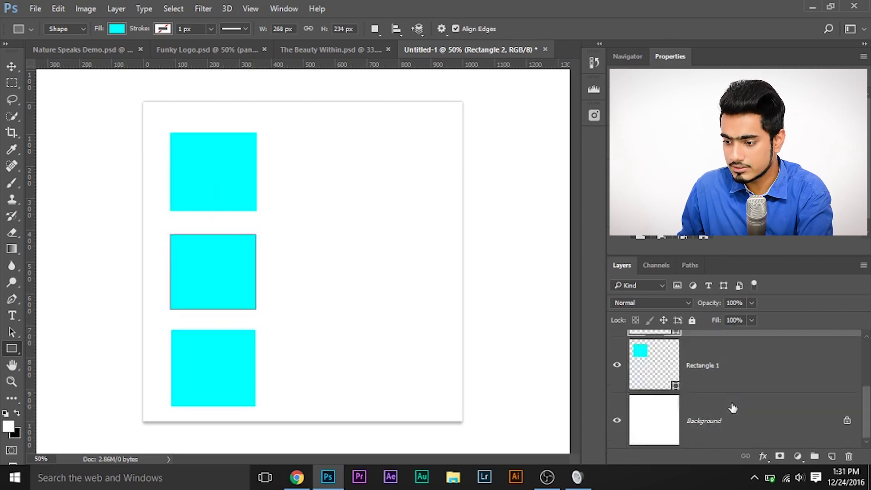
click(728, 366)
click(593, 117)
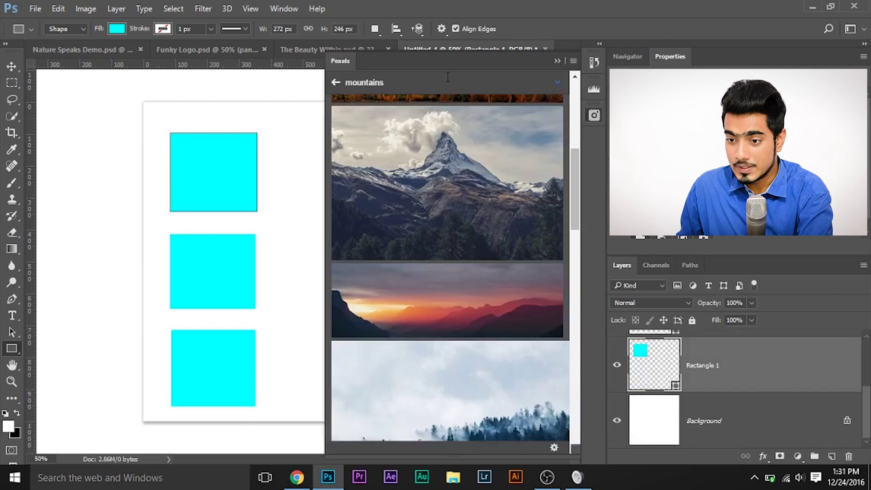
click(411, 84)
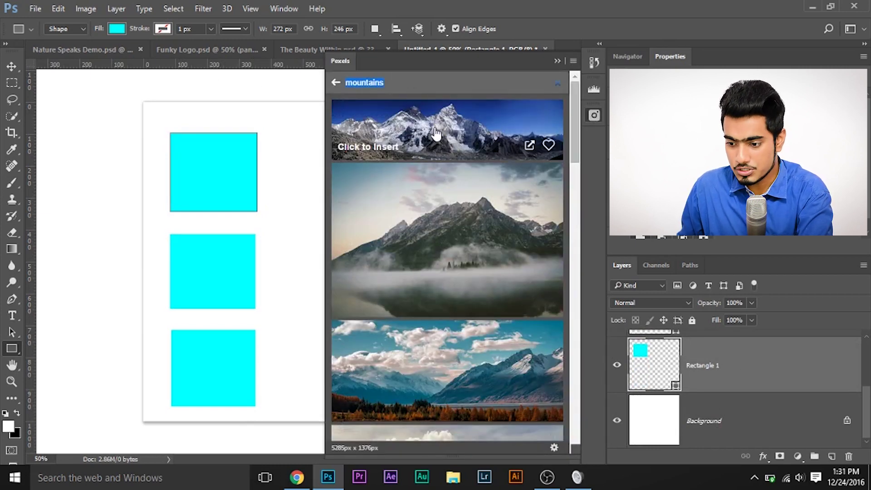
click(553, 447)
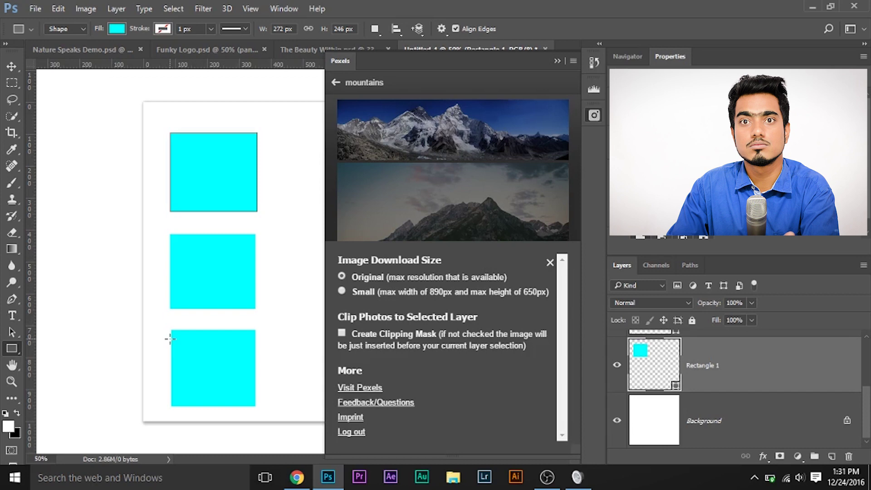
click(342, 332)
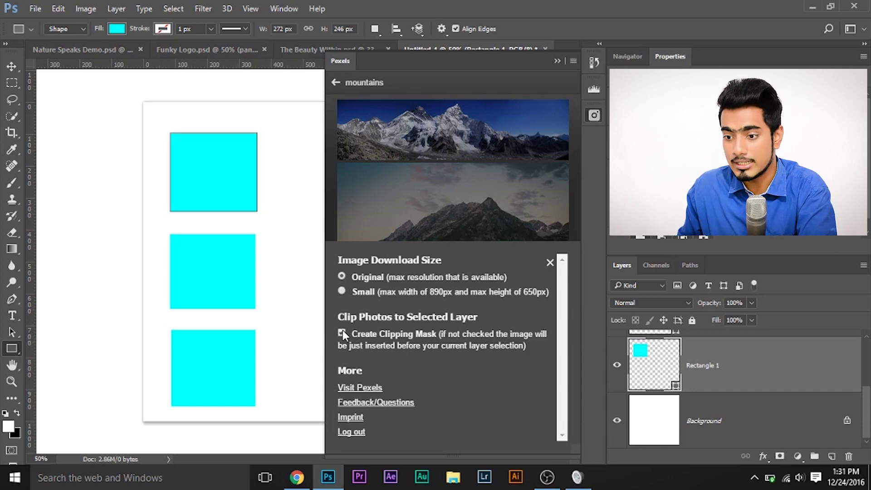
click(428, 130)
click(549, 262)
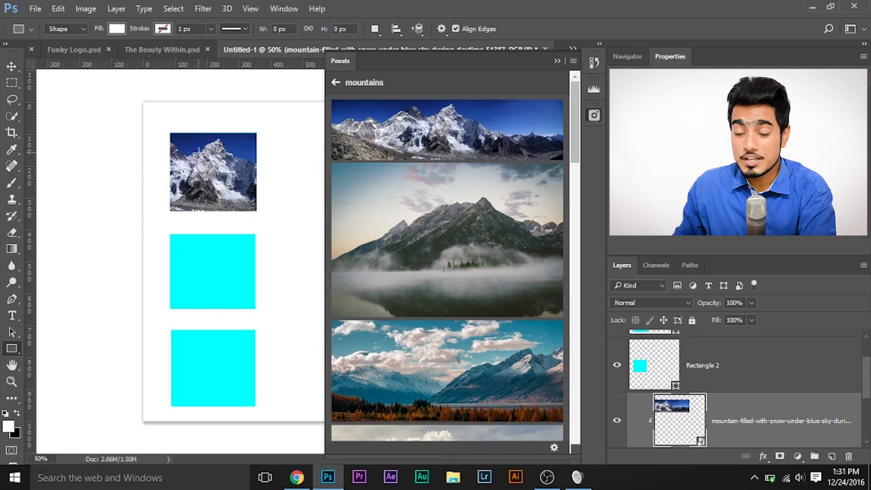
Step: Narrow the clipped mountain photo to 2.86% width, shift it slightly within the top rectangle and apply the transform
key(ctrl+t)
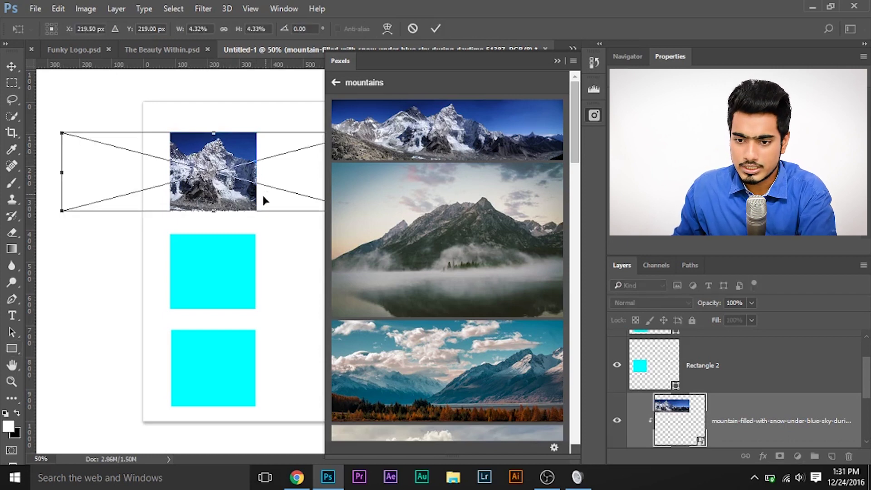
drag(61, 170, 168, 176)
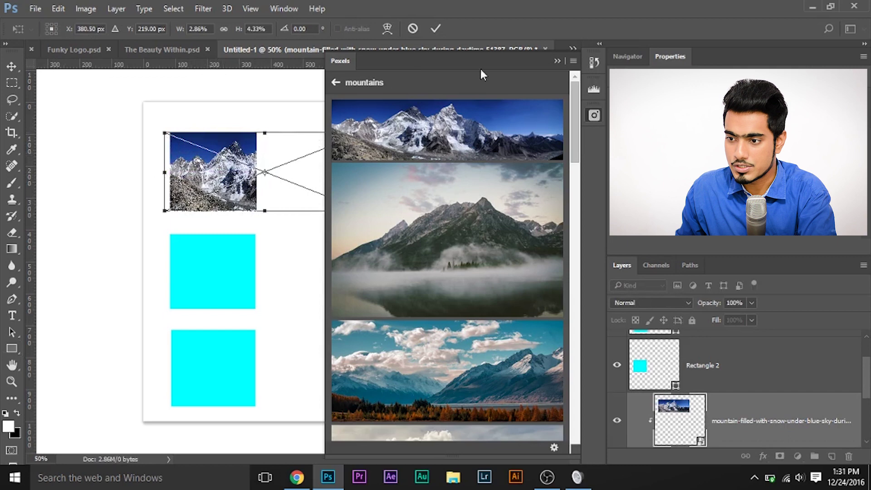
click(557, 62)
mouse_move(372, 176)
mouse_down()
mouse_move(327, 171)
mouse_move(380, 171)
mouse_up()
key(u)
key(Return)
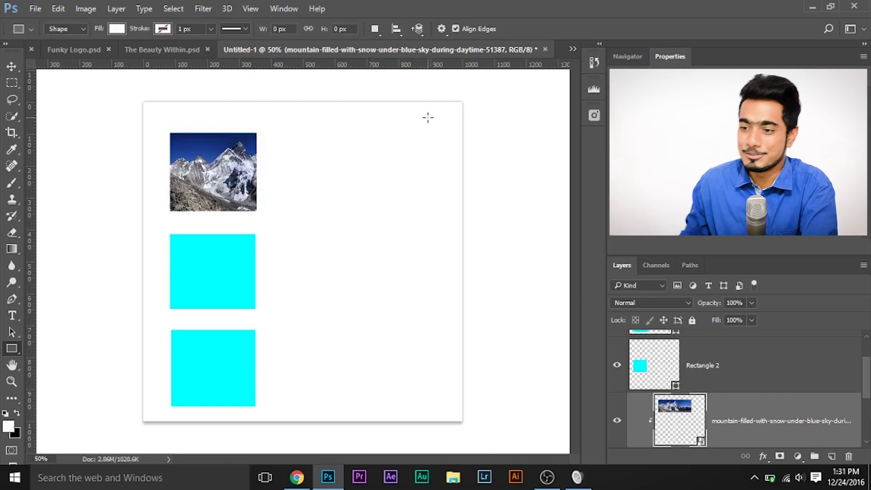
Step: Close the Untitled-1 document without saving and bring up The Beauty Within.psd
click(544, 48)
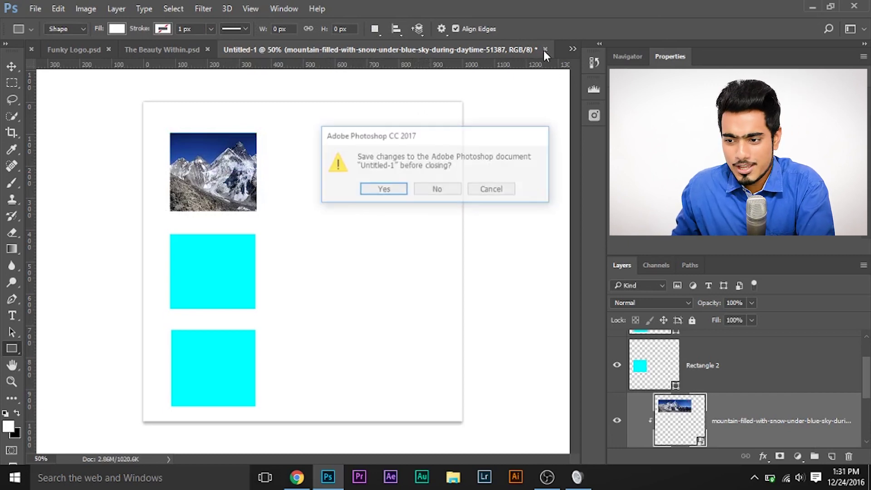
click(435, 189)
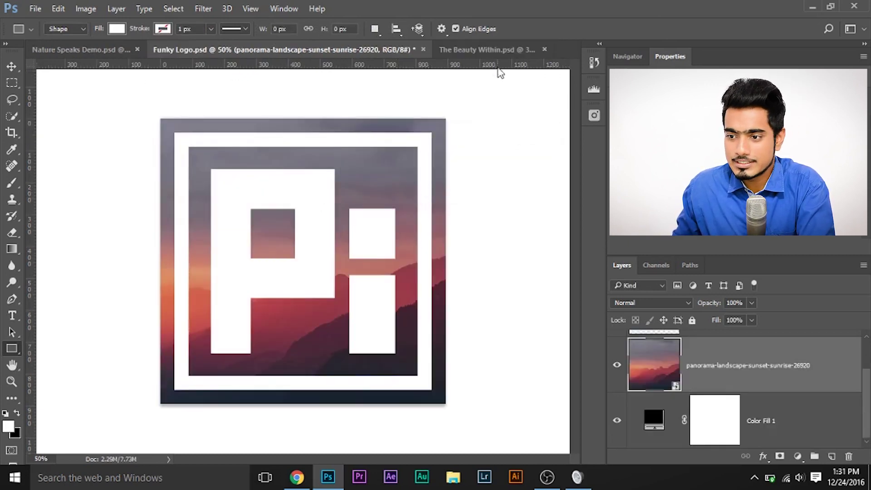
click(485, 48)
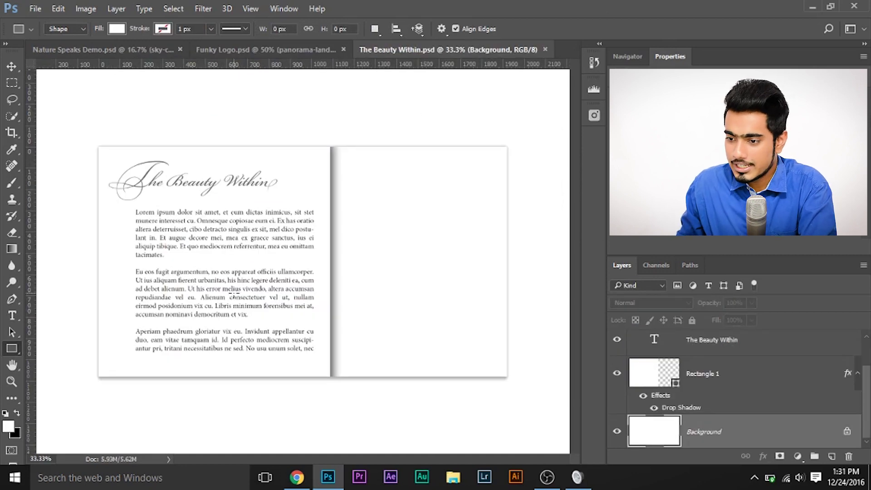
Step: Change the workspace colour around the canvas to Dark Gray and check the two-page layout up close
right_click(562, 240)
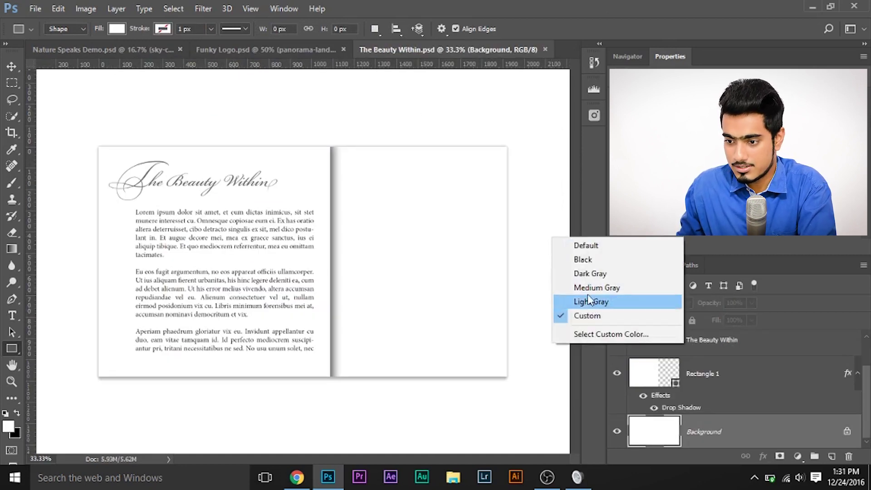
click(585, 273)
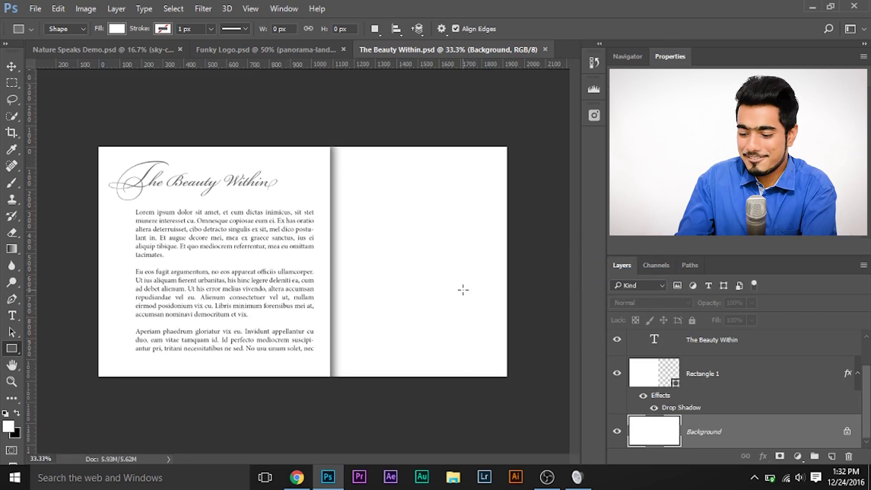
key(ctrl+plus)
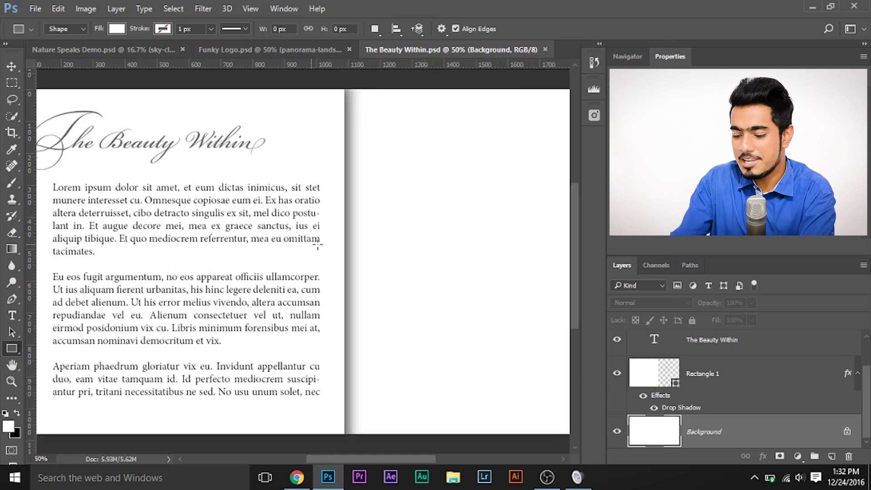
key(ctrl+minus)
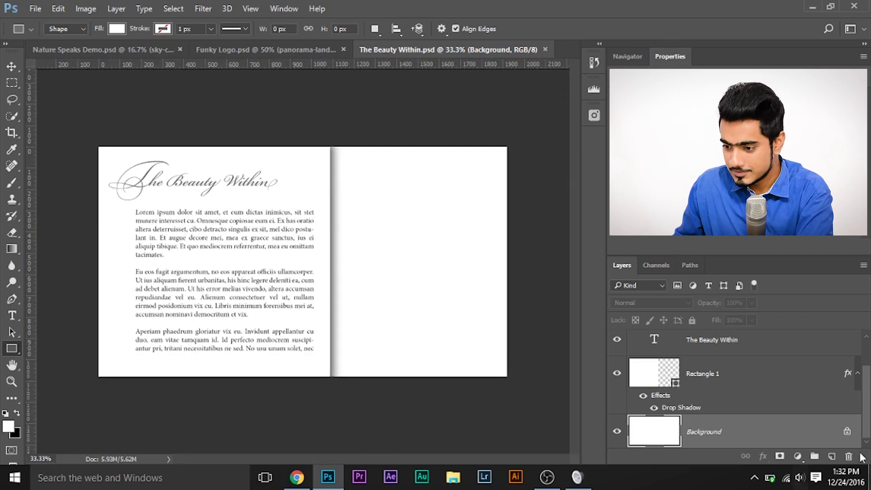
Step: With the Background layer selected, search Pexels for "little girl" and insert the photo of two children standing by a stone wall
click(713, 378)
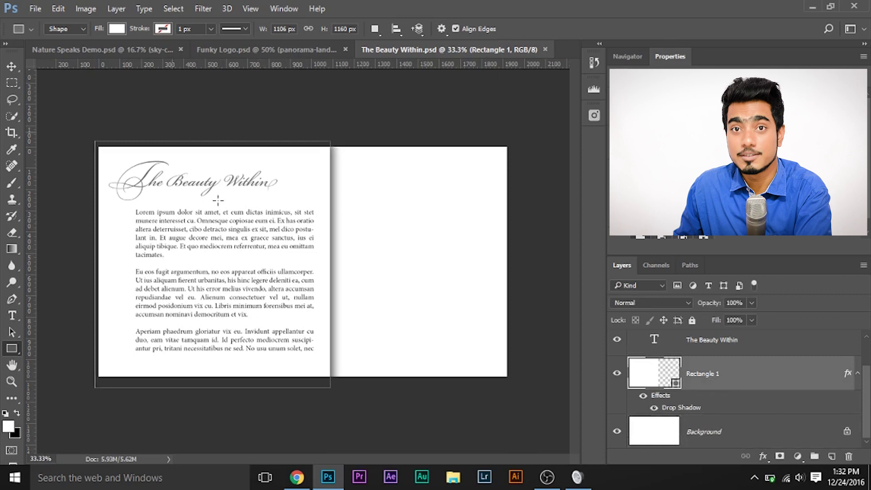
click(791, 434)
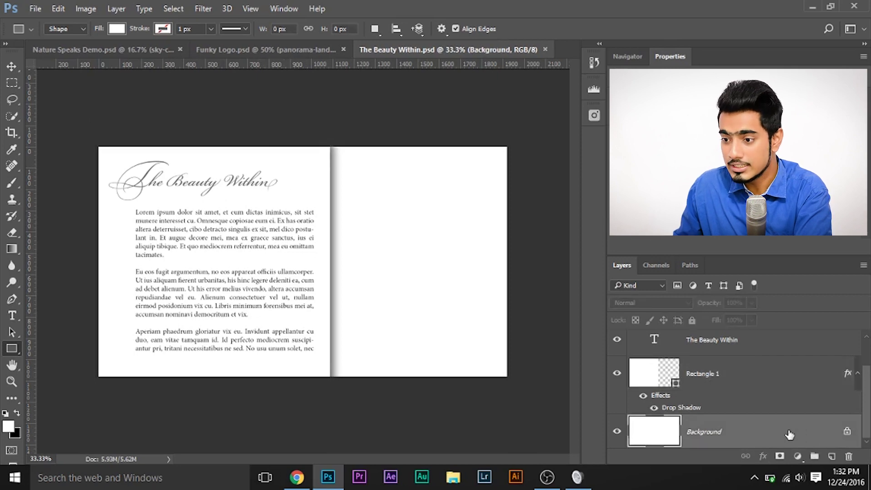
click(594, 115)
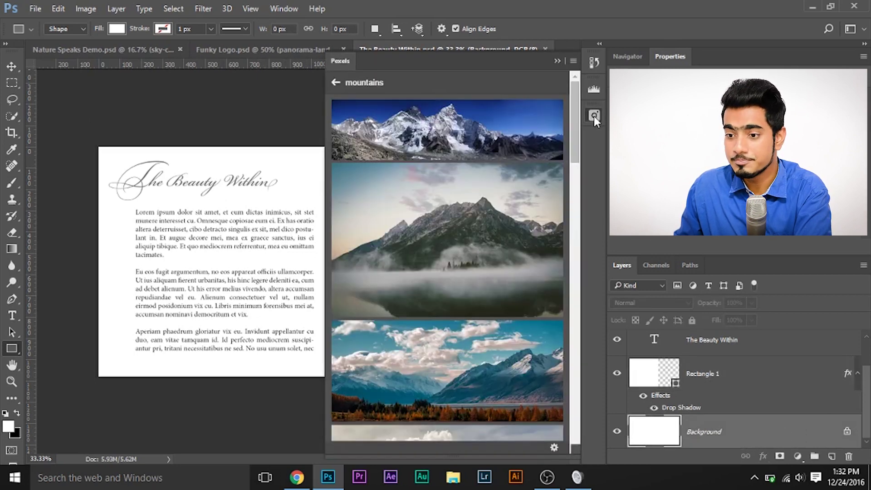
text(little girl)
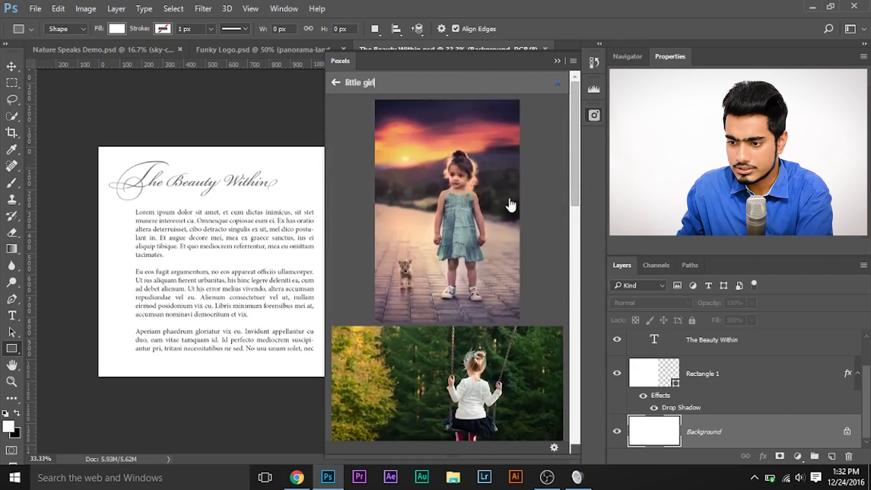
scroll(499, 263, down, 10)
click(453, 281)
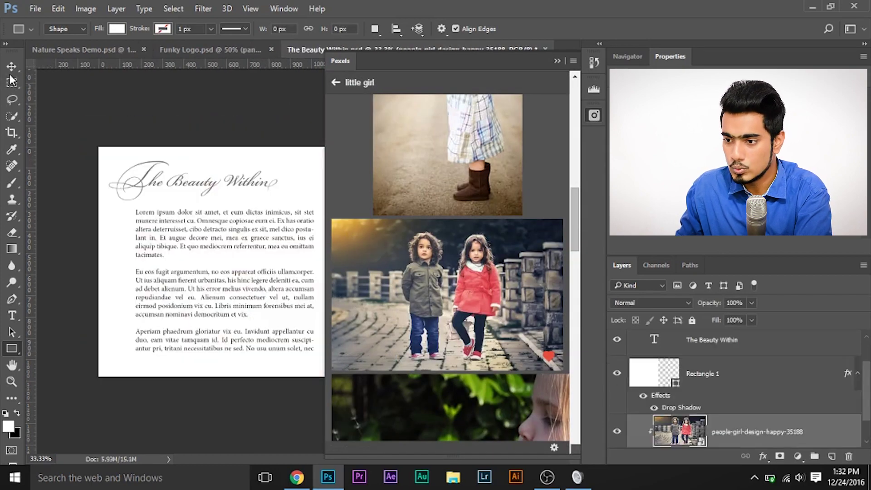
click(557, 60)
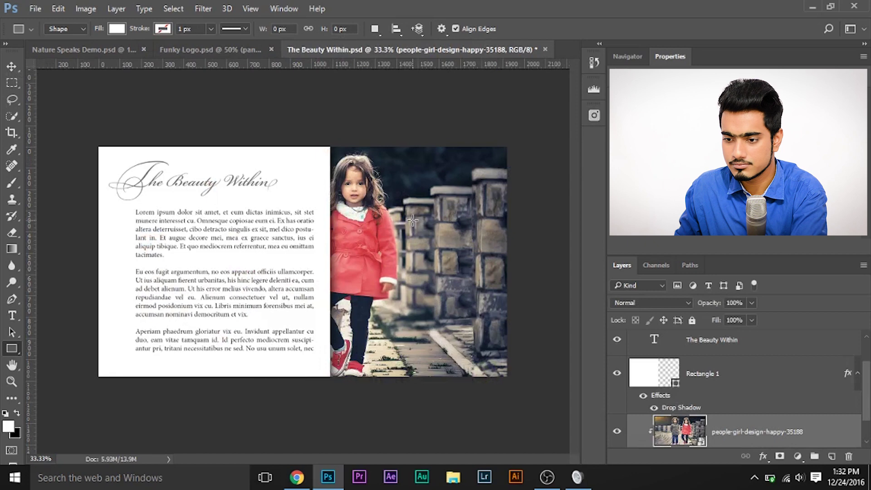
Step: Scale the children photo to about 19.36%, position it at X 1491 px so both children show on the right page, and apply the transform
key(ctrl+t)
drag(466, 219, 484, 210)
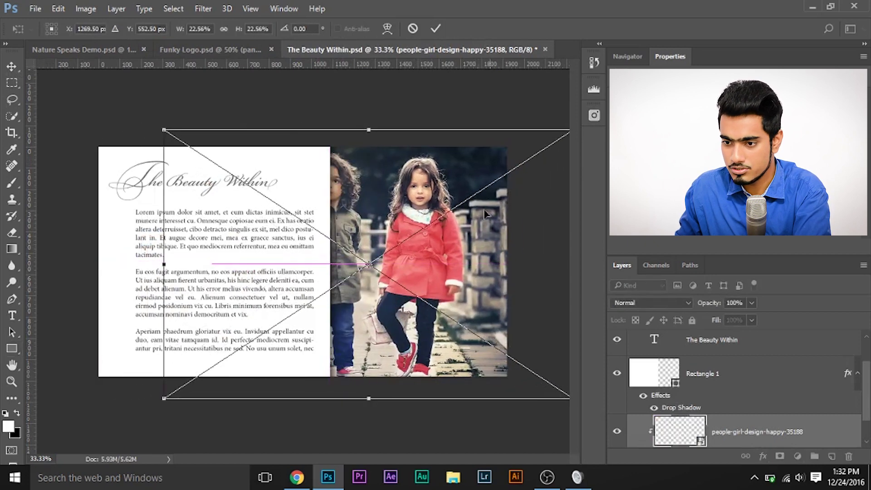
drag(381, 148, 385, 155)
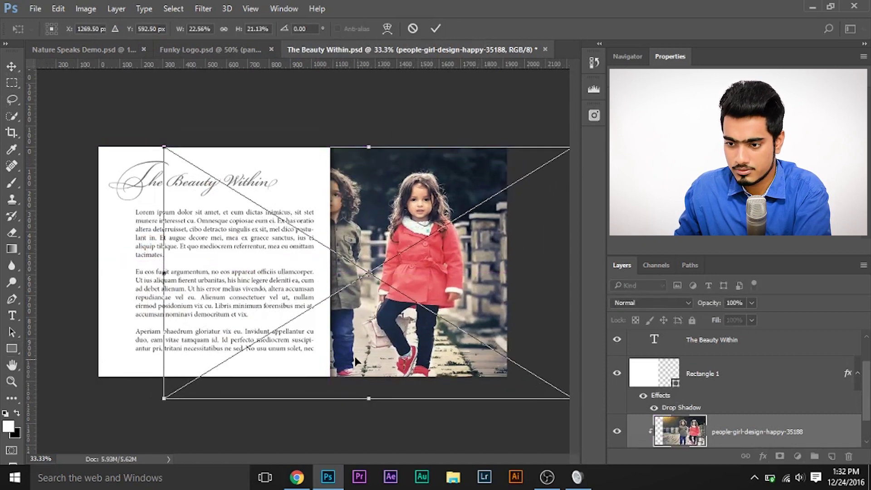
drag(202, 155, 250, 138)
drag(443, 197, 429, 173)
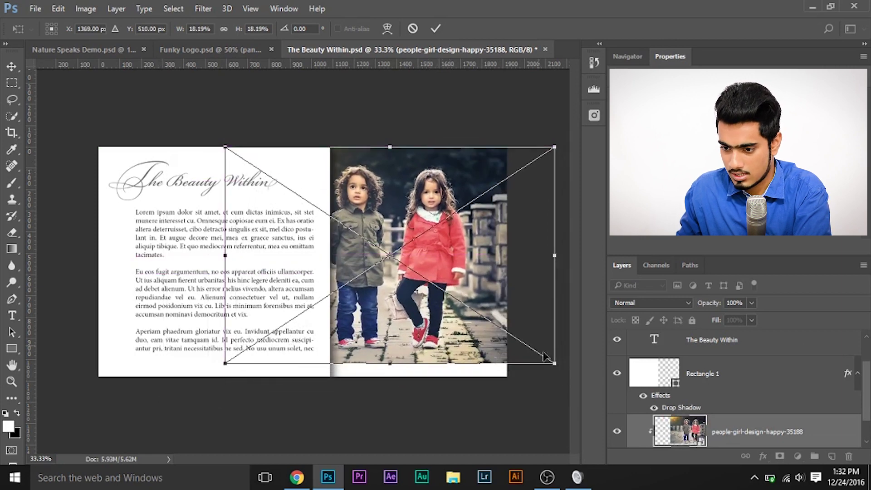
drag(554, 366, 572, 379)
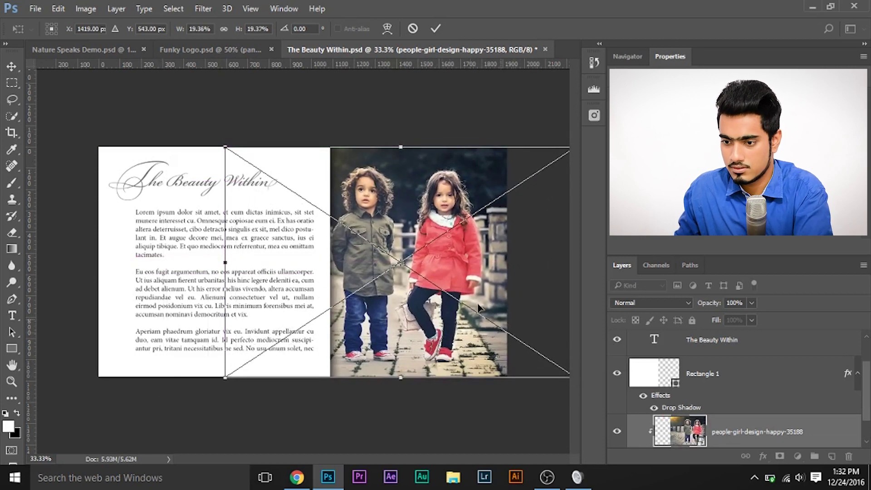
drag(407, 205, 421, 203)
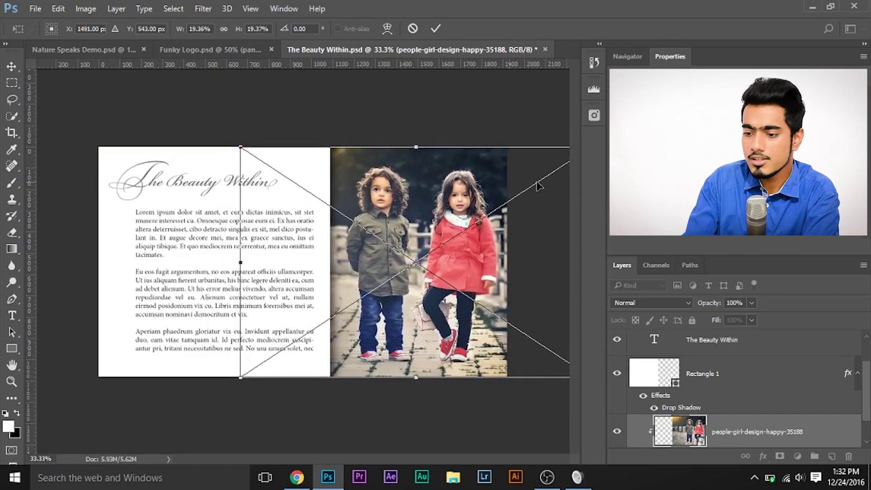
key(Return)
key(ctrl+plus)
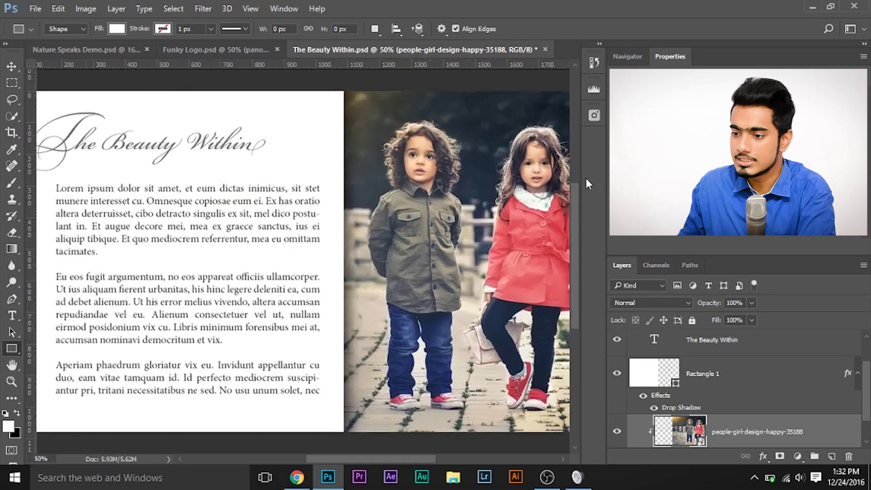
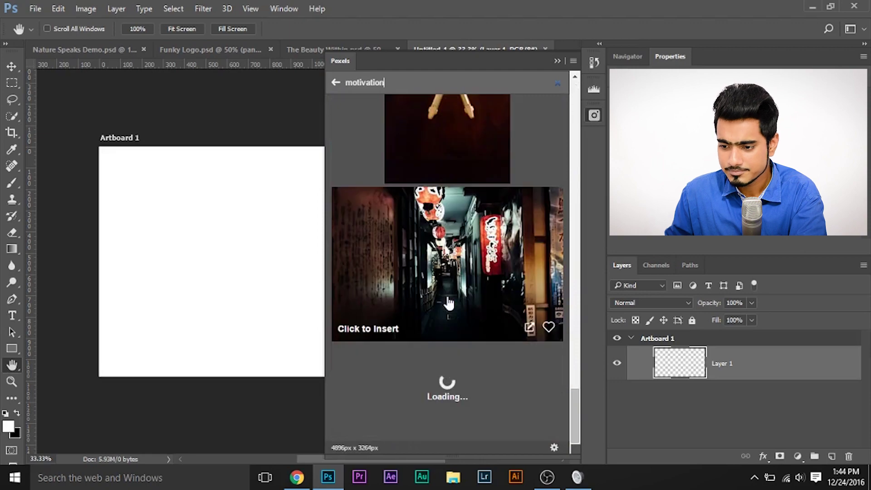
Step: Browse the Pexels "motivation" results and insert the photo of the violinist facing red theater seats into Artboard 1
scroll(449, 301, down, 20)
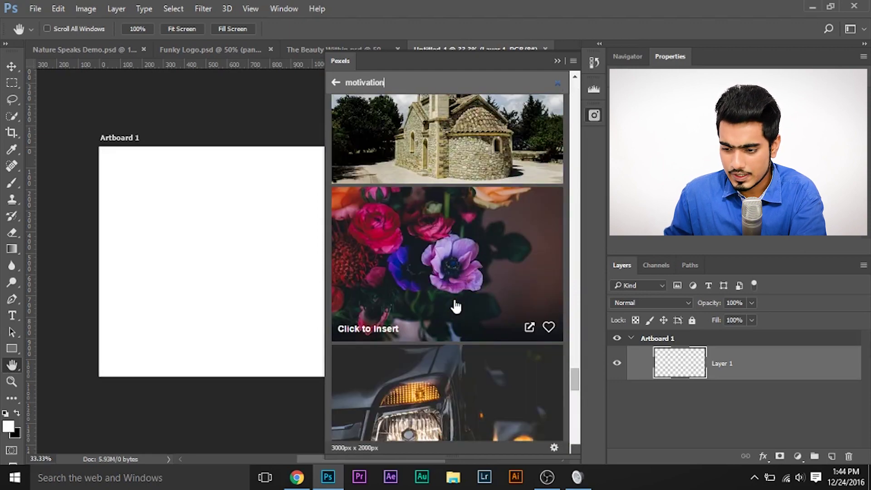
scroll(456, 306, down, 15)
scroll(455, 307, down, 15)
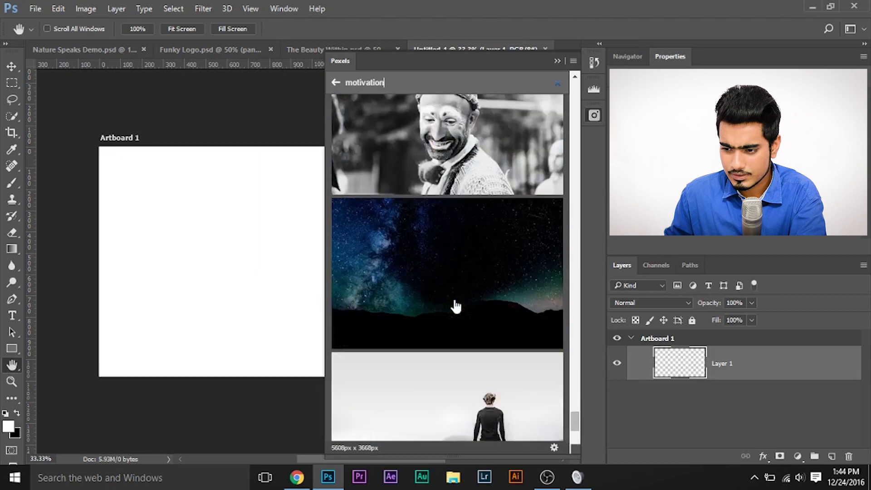
scroll(456, 307, down, 15)
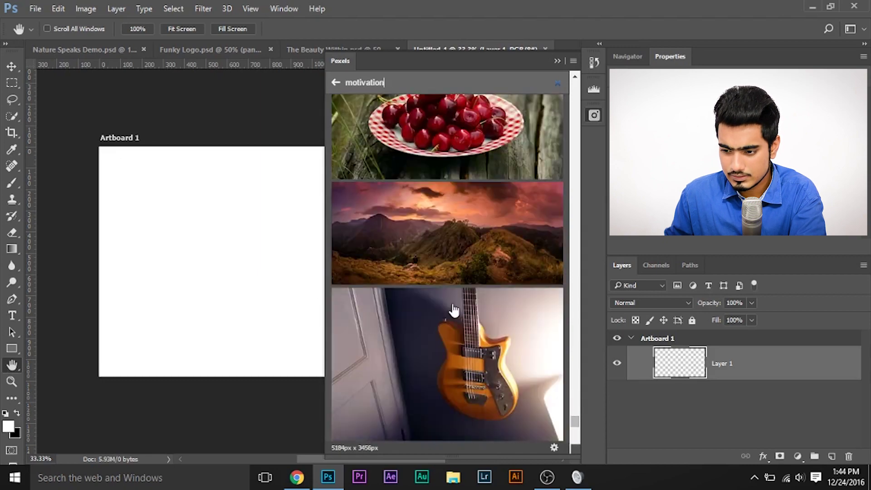
scroll(454, 311, down, 5)
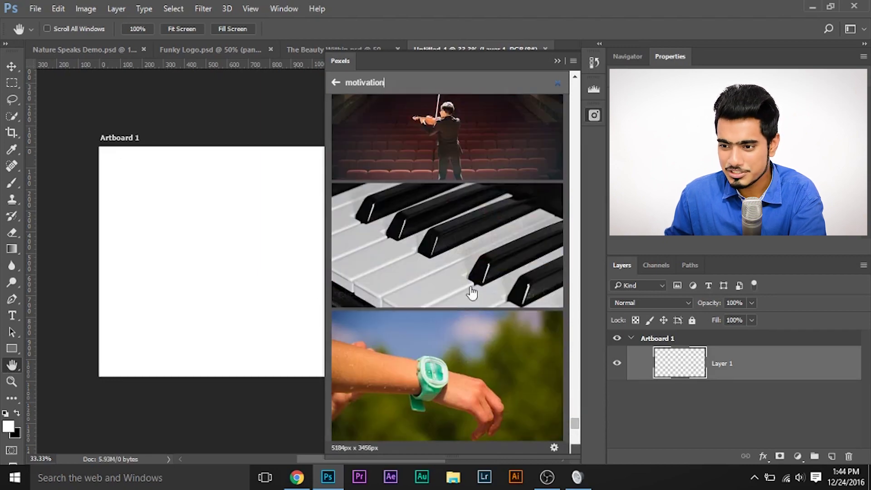
scroll(451, 270, up, 5)
scroll(410, 384, down, 5)
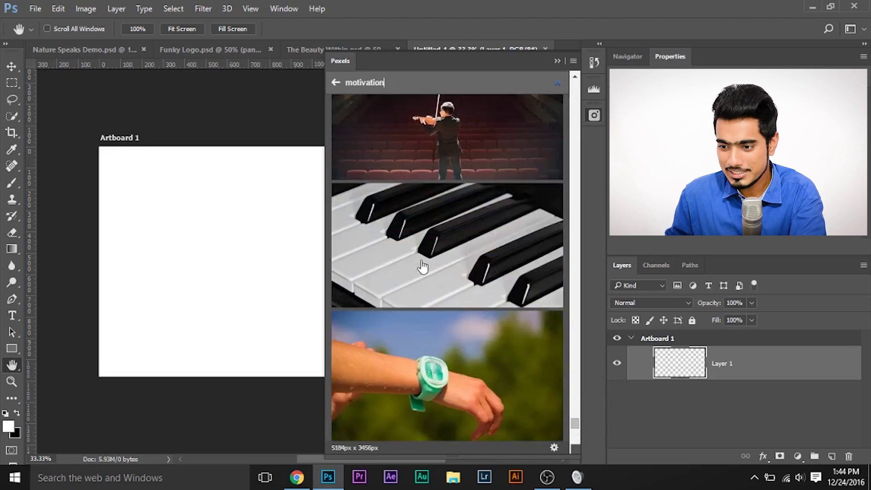
click(441, 159)
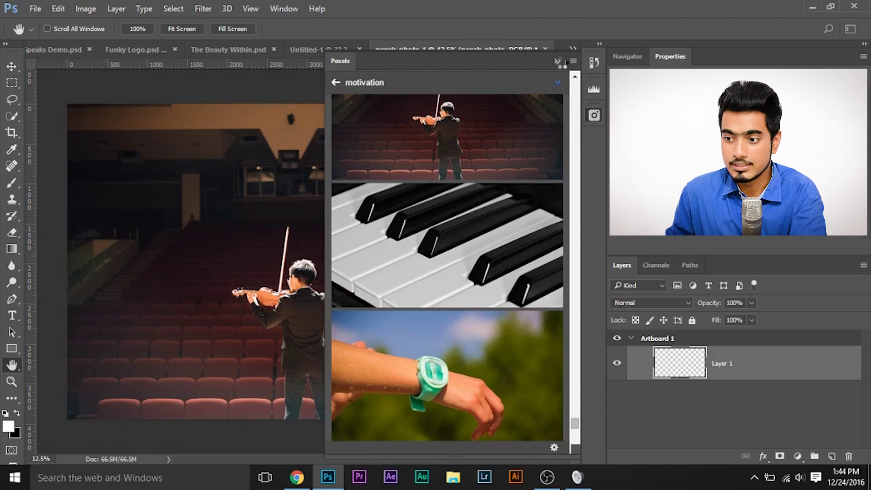
click(557, 60)
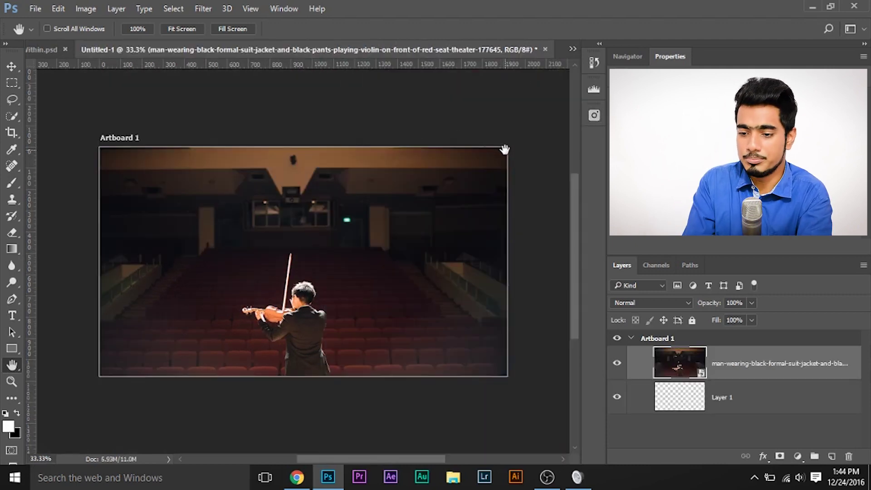
Step: Move the violinist photo up to Y 506 px on the artboard and apply the transform
key(ctrl+t)
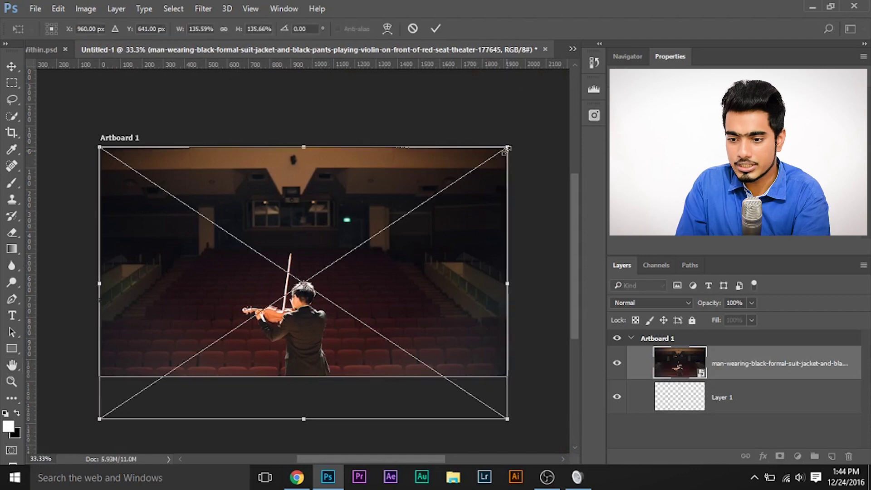
key(Up)
key(Up)
key(Up)
key(Up)
key(Up)
key(Up)
key(Up)
key(Up)
key(Up)
key(Up)
key(Up)
key(Up)
key(Up)
key(Up)
key(Up)
key(Up)
key(Up)
key(Up)
key(Up)
key(Up)
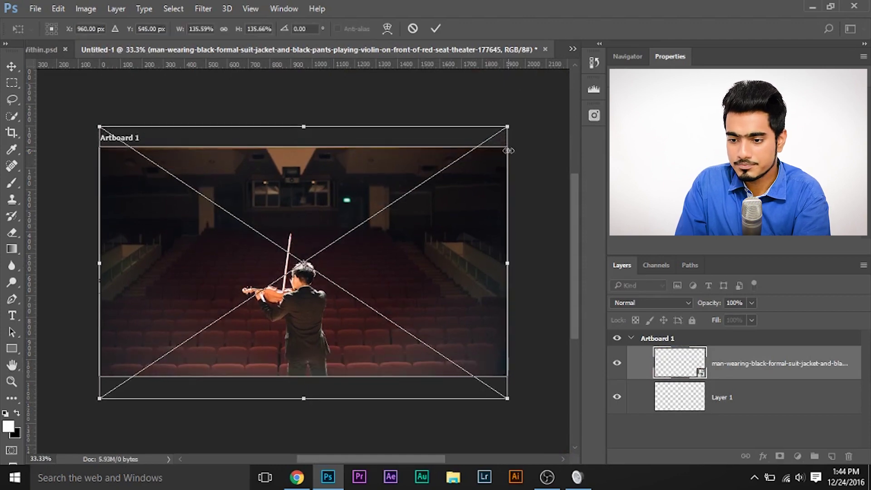
key(Up)
key(Up)
key(Up)
key(Up)
key(Up)
key(Up)
key(Up)
key(Up)
key(Up)
key(Up)
key(Up)
key(Up)
key(Up)
key(Up)
key(Up)
key(Up)
key(Up)
key(Up)
key(Up)
key(Up)
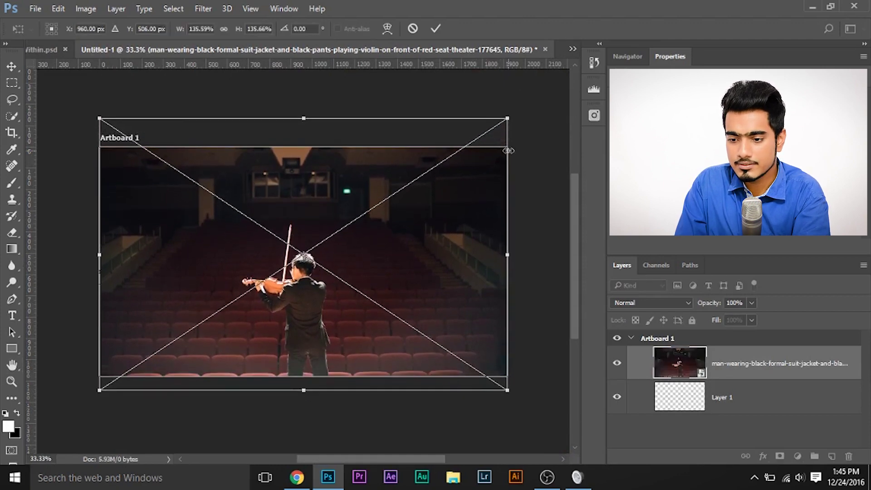
key(Return)
key(h)
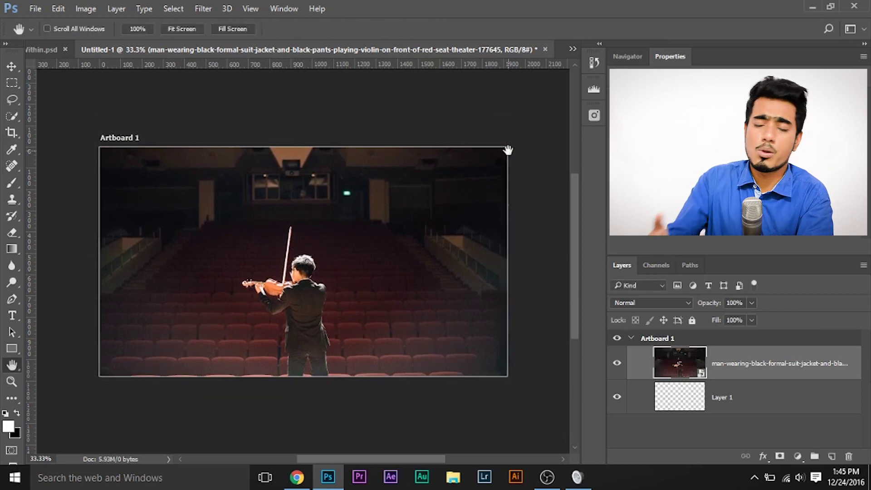
Step: Add a Solid Color fill layer in black (000000) above the violinist photo
click(797, 456)
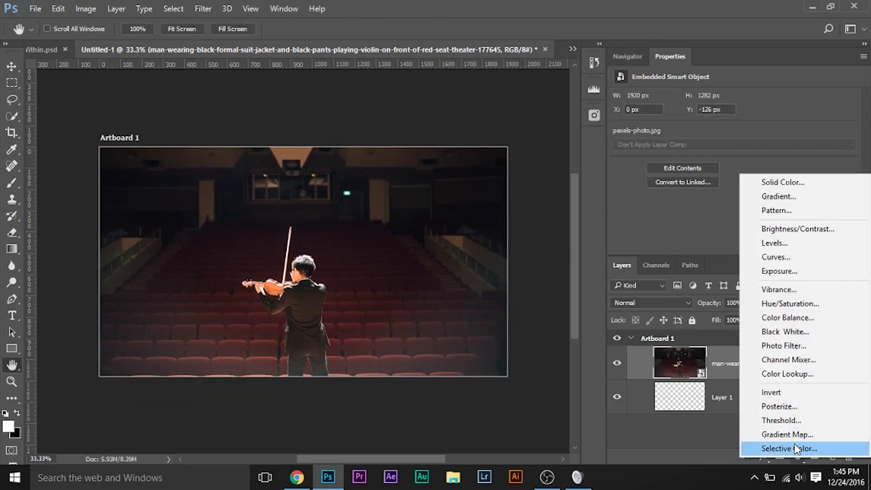
click(782, 183)
text(000000)
click(816, 103)
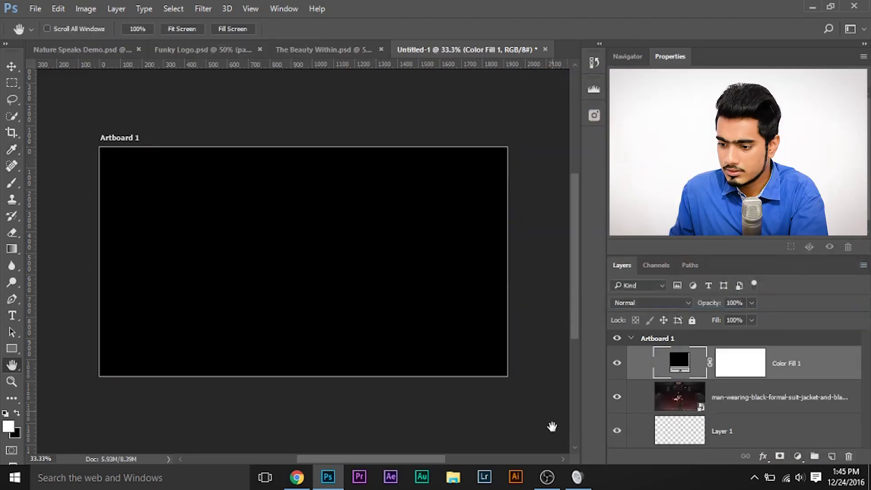
Step: Target the black fill layer's mask and draw a short linear gradient downward over the upper part of the artboard
click(617, 363)
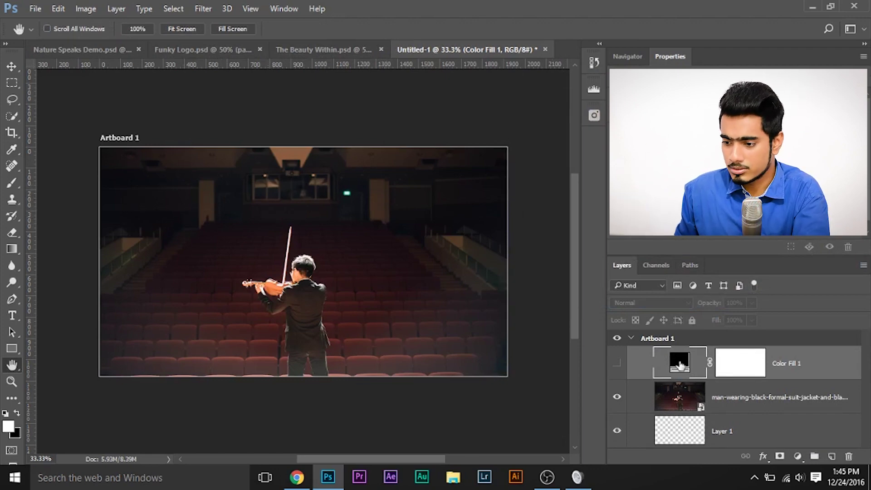
click(617, 363)
click(740, 363)
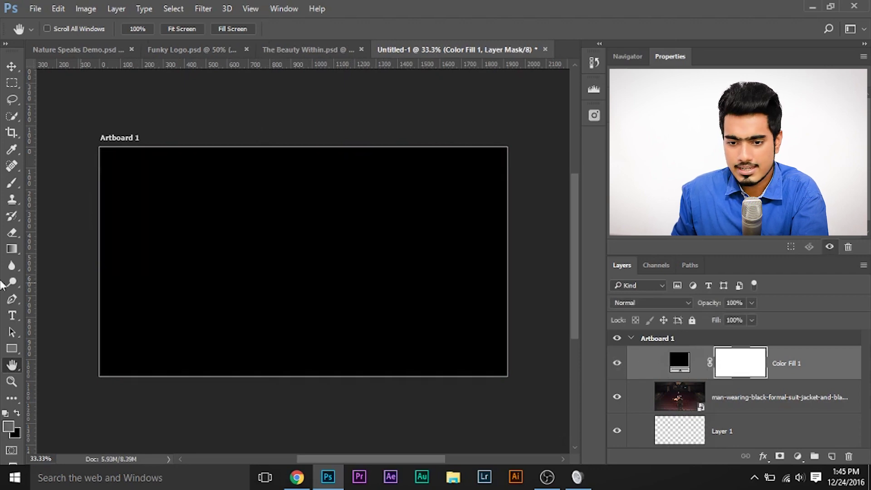
click(12, 248)
drag(273, 173, 303, 208)
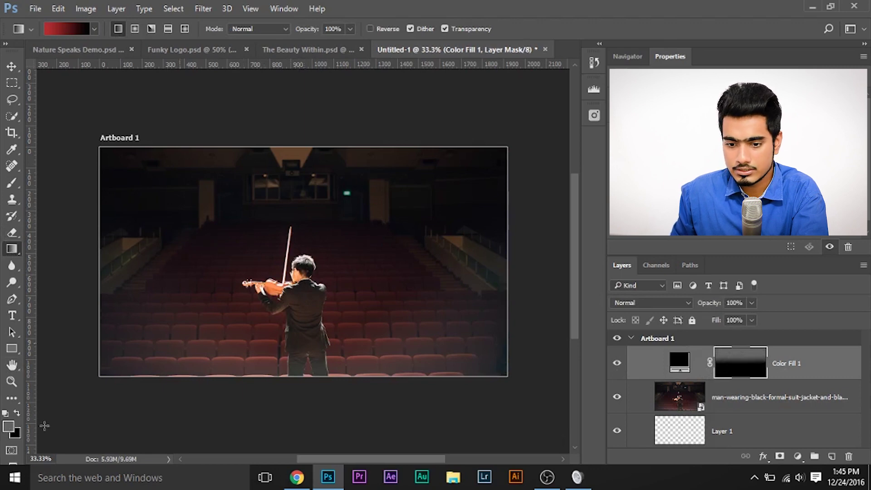
Step: Switch the gradient to the black-to-white preset and redraw the mask so the black fades out downward above the violinist
click(63, 30)
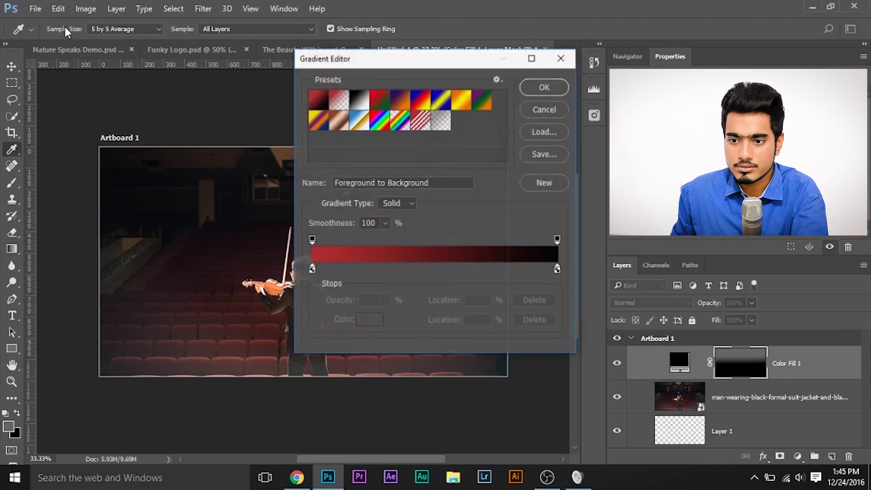
click(359, 100)
click(542, 87)
drag(288, 189, 310, 196)
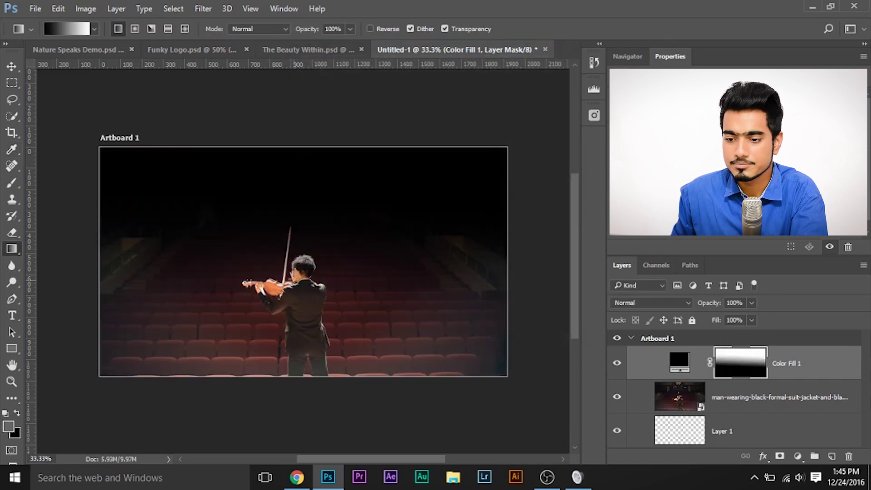
drag(293, 185, 294, 190)
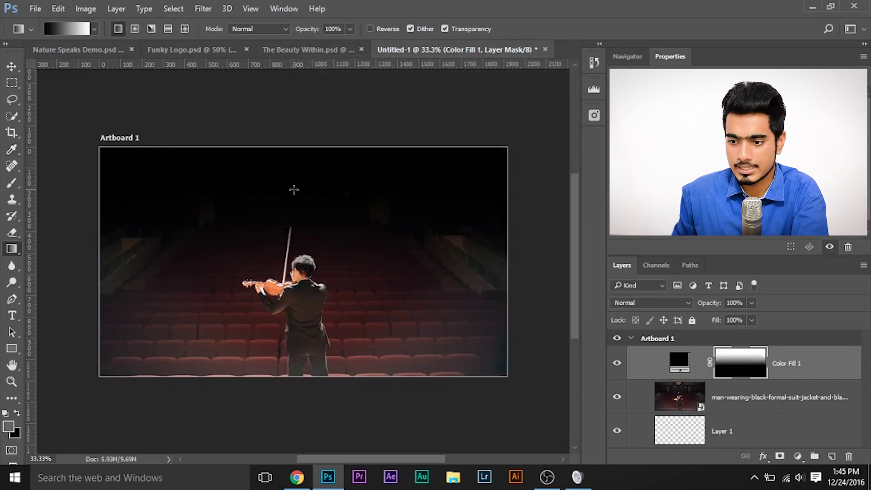
drag(299, 240, 304, 202)
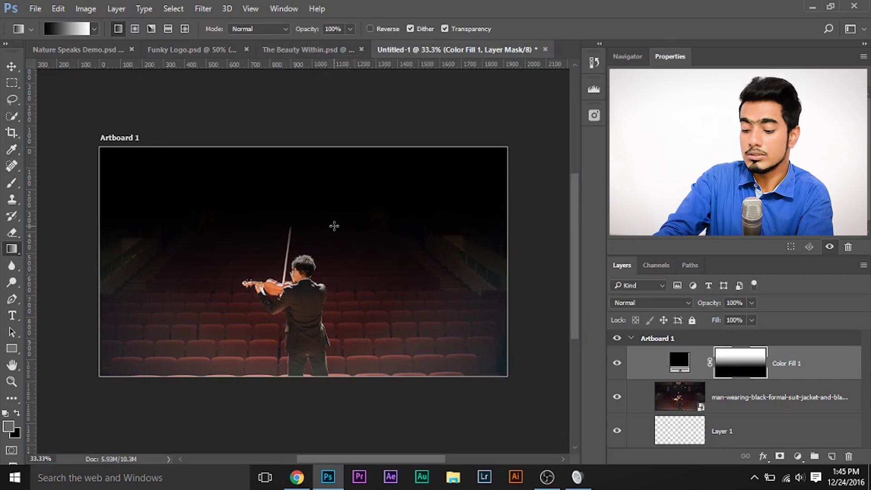
Step: Duplicate the violinist photo layer and place the copy above the black fill layer
key(ctrl+plus)
key(ctrl+plus)
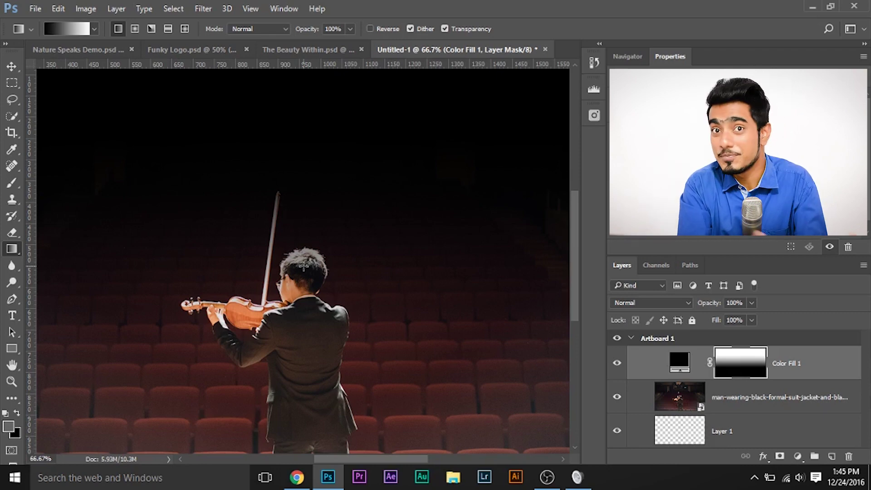
drag(801, 399, 834, 455)
drag(771, 395, 703, 358)
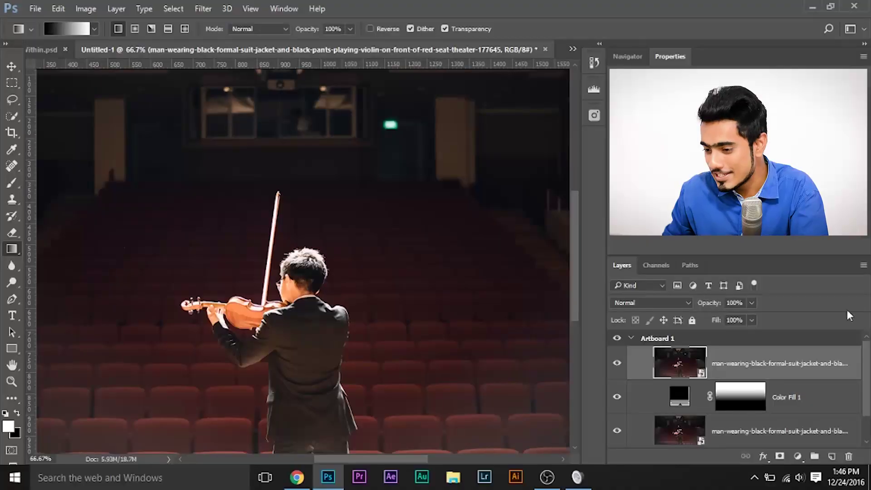
click(780, 457)
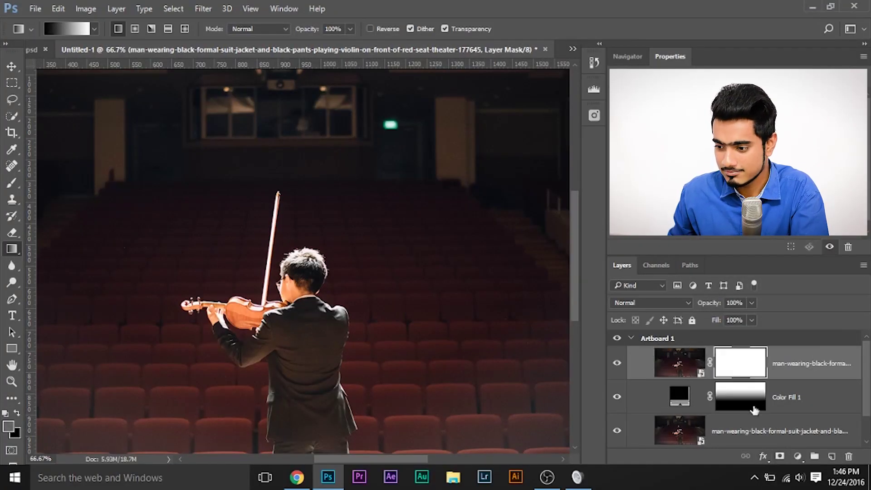
double_click(744, 363)
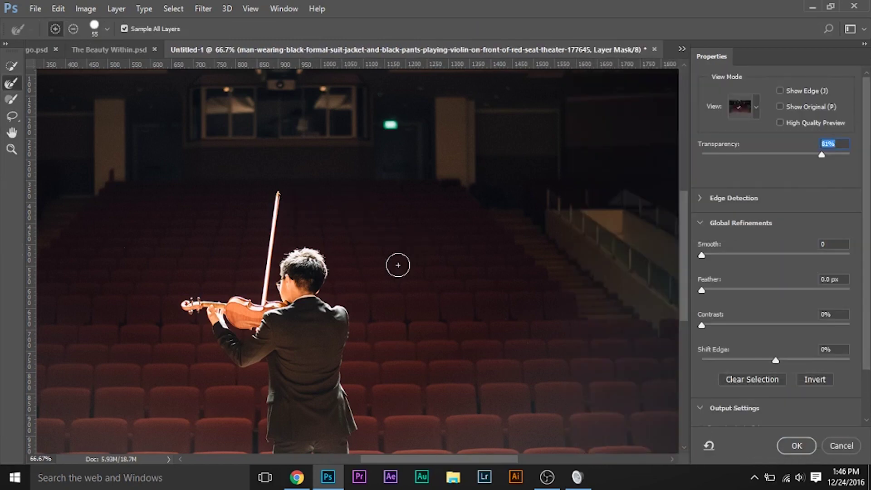
click(824, 446)
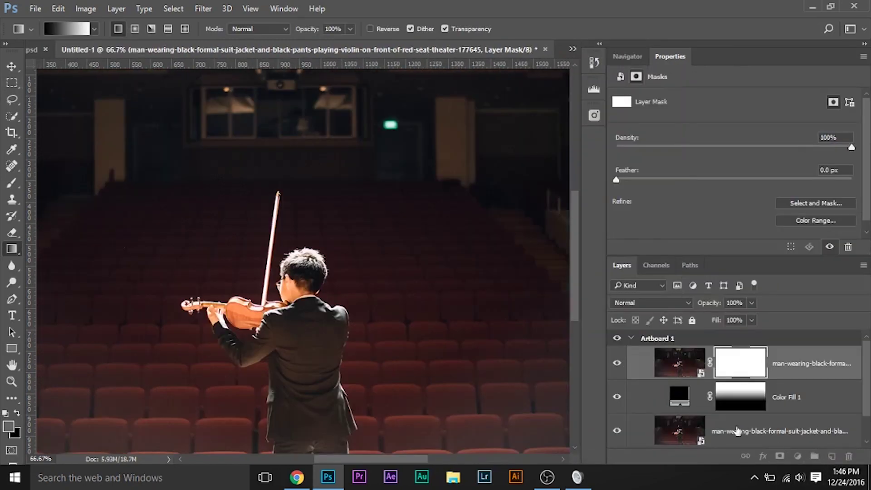
drag(739, 368, 746, 397)
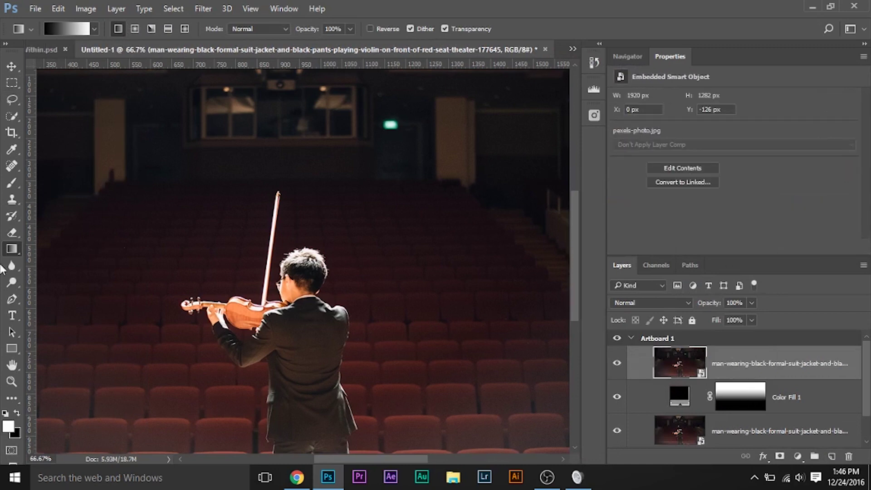
Step: Enter Select and Mask on the top photo copy and brush a quick selection over the violinist's head and body
click(11, 83)
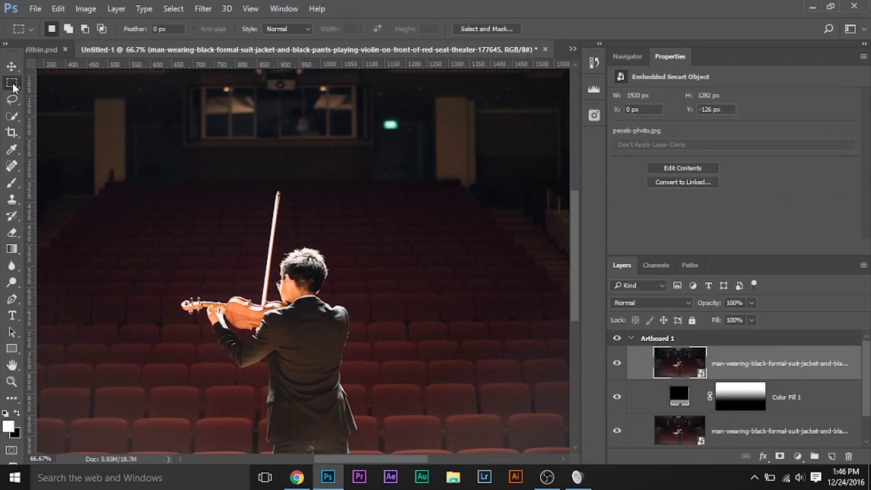
click(480, 29)
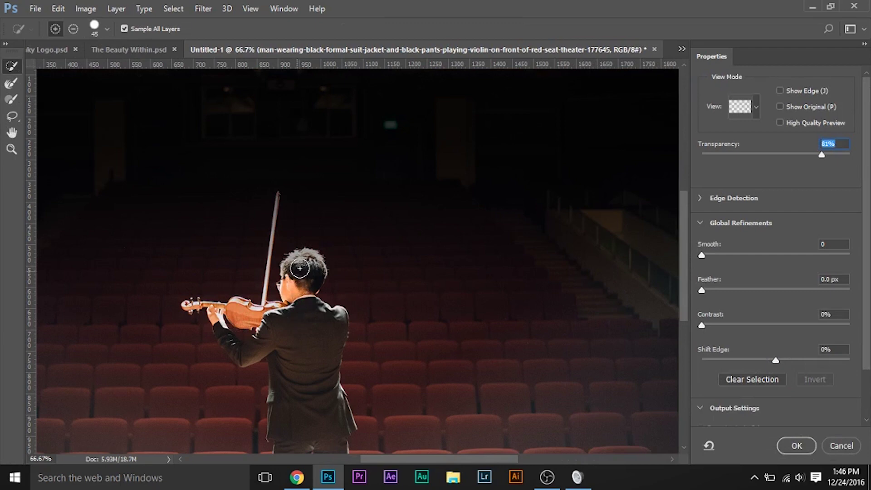
drag(300, 268, 306, 261)
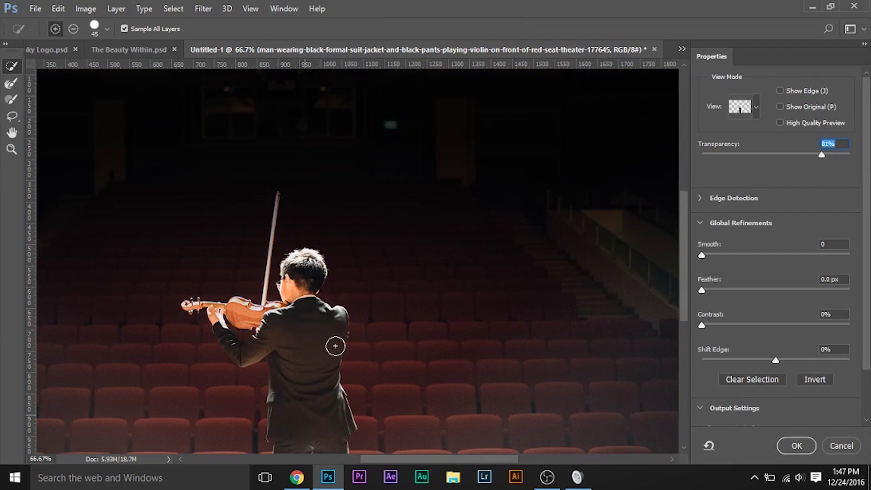
Step: Add the violin and the hand holding it to the selection, reducing the Quick Selection brush size to 21
key(ctrl+plus)
key(ctrl+plus)
key(ctrl+plus)
drag(247, 239, 480, 151)
mouse_move(393, 230)
mouse_down()
mouse_move(553, 160)
mouse_move(194, 408)
mouse_up()
key(bracketleft)
key(bracketleft)
key(bracketleft)
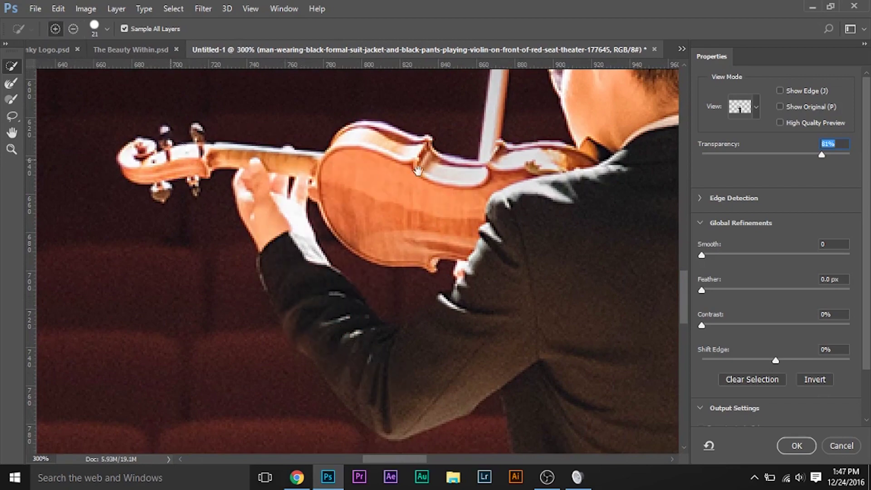
Step: Reduce the Quick Selection brush size to 10 and add the length of the violin bow to the selection
drag(412, 173, 146, 402)
right_click(252, 206)
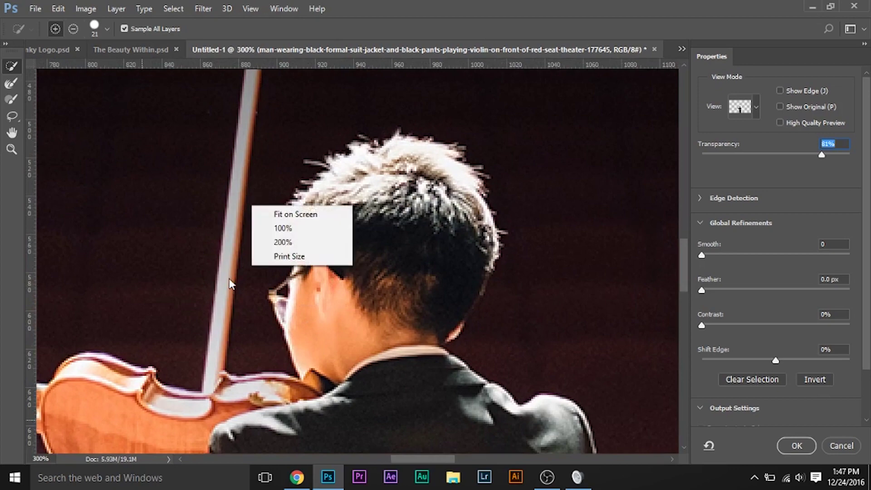
alt+right_click(223, 297)
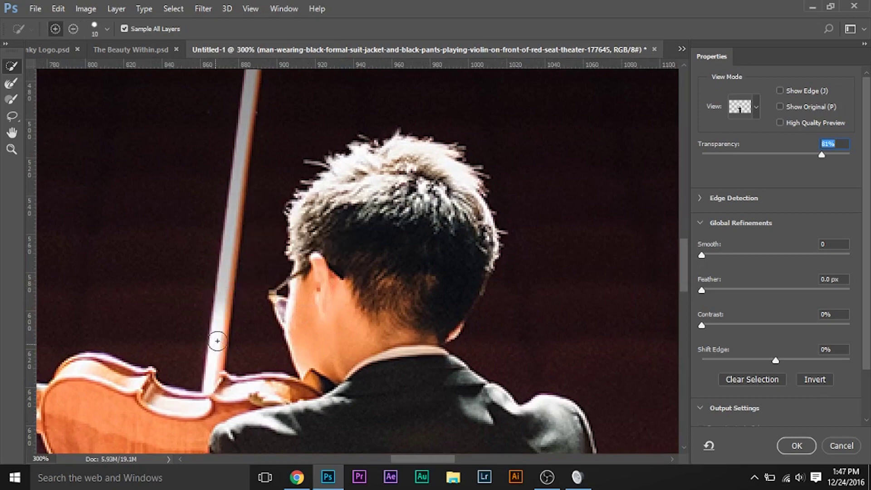
mouse_move(230, 270)
mouse_down()
mouse_move(239, 189)
mouse_move(241, 366)
mouse_up()
key(alt)
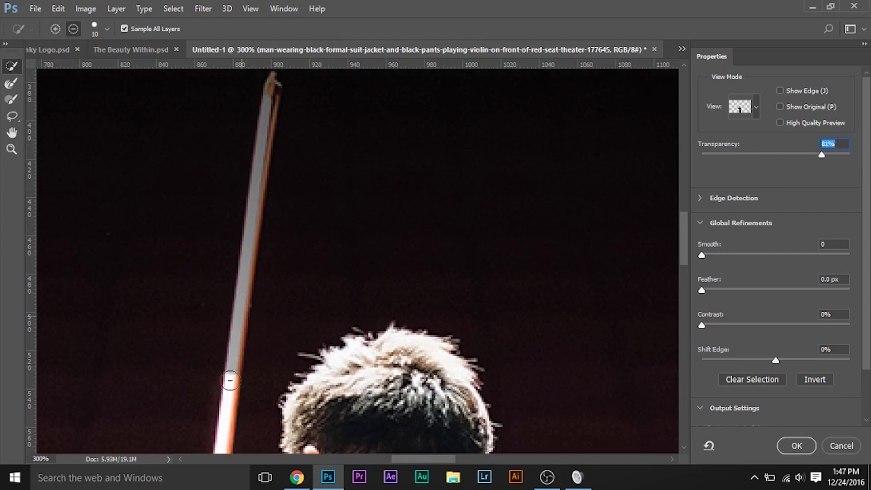
mouse_move(230, 376)
mouse_down()
mouse_move(254, 193)
mouse_move(272, 166)
mouse_up()
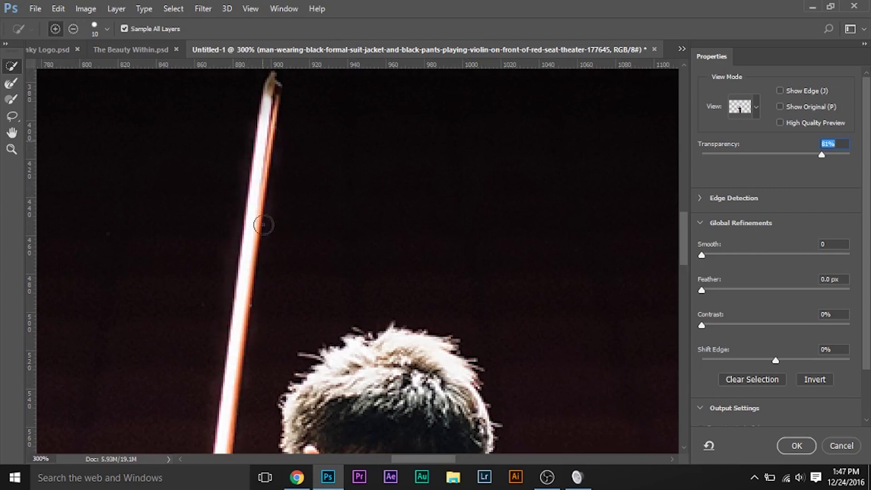
drag(234, 387, 264, 370)
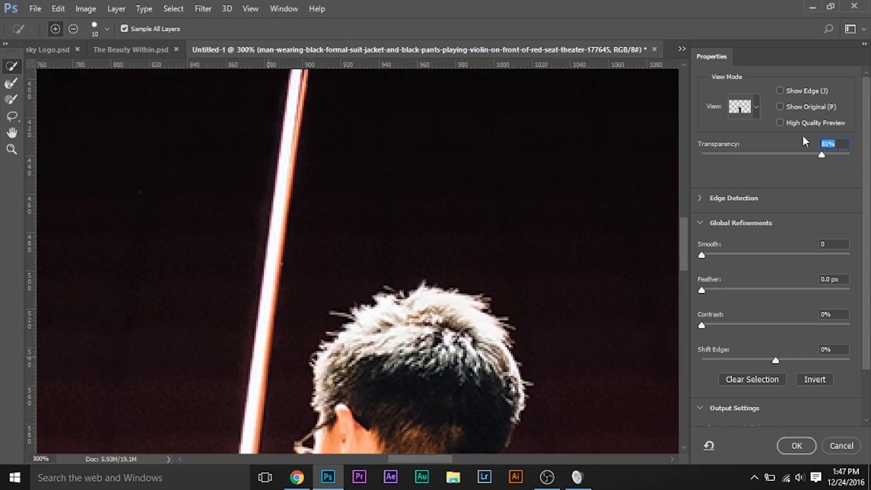
Step: Set the preview transparency to 100% and add the tip of the bow to the selection
drag(818, 157, 850, 154)
mouse_move(310, 338)
mouse_down()
mouse_move(348, 225)
mouse_move(313, 363)
mouse_up()
click(11, 83)
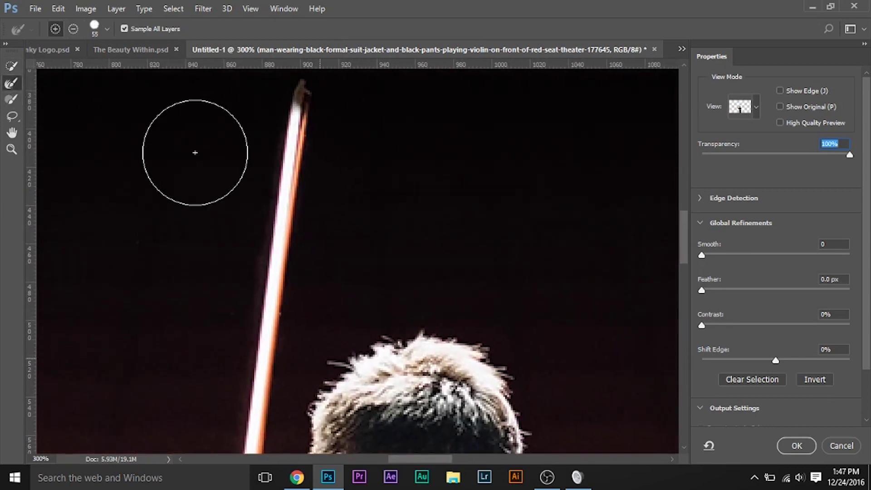
drag(225, 155, 190, 259)
click(12, 67)
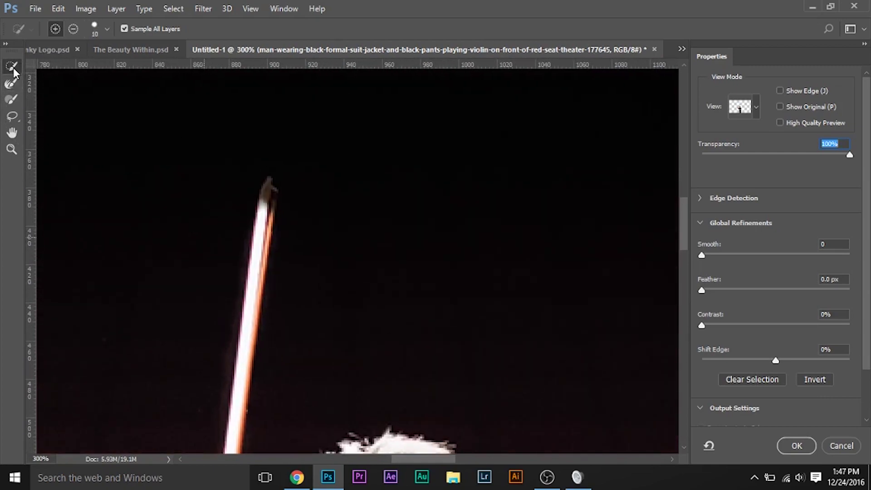
key(super)
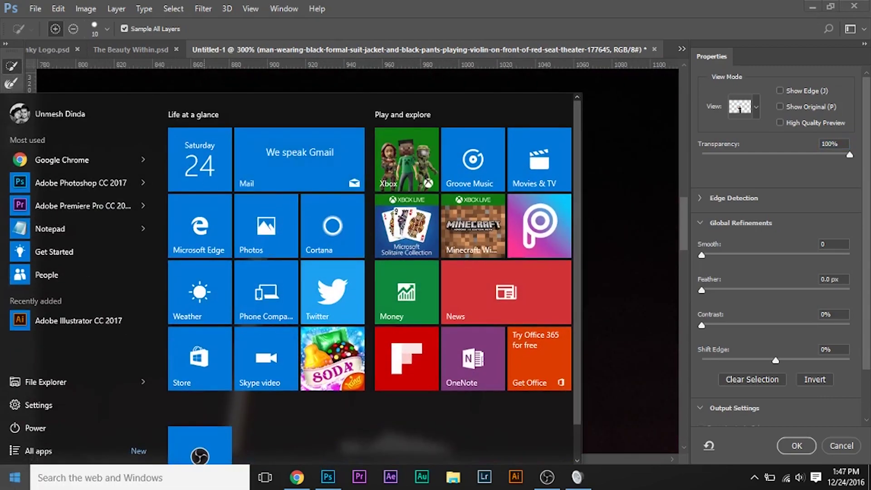
key(super)
drag(264, 205, 266, 187)
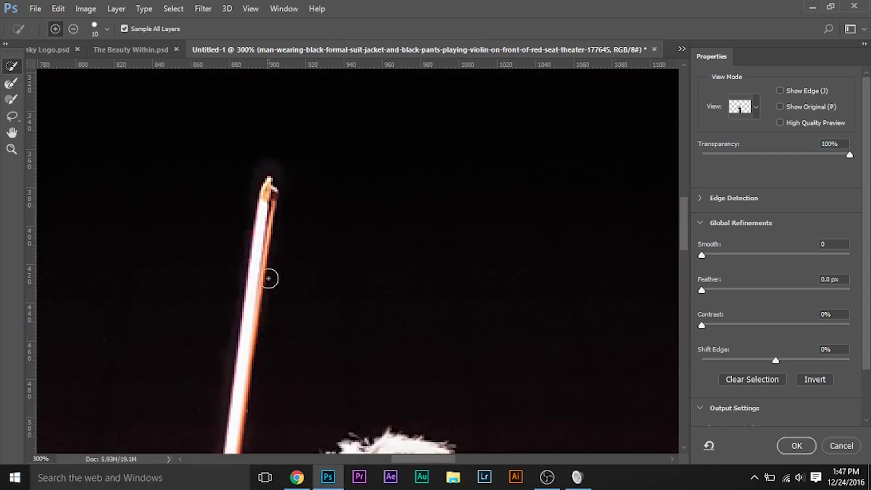
Step: Refine the selection edge along the bow with the Refine Edge Brush at size 12
click(11, 83)
drag(261, 256, 211, 269)
scroll(253, 390, down, 3)
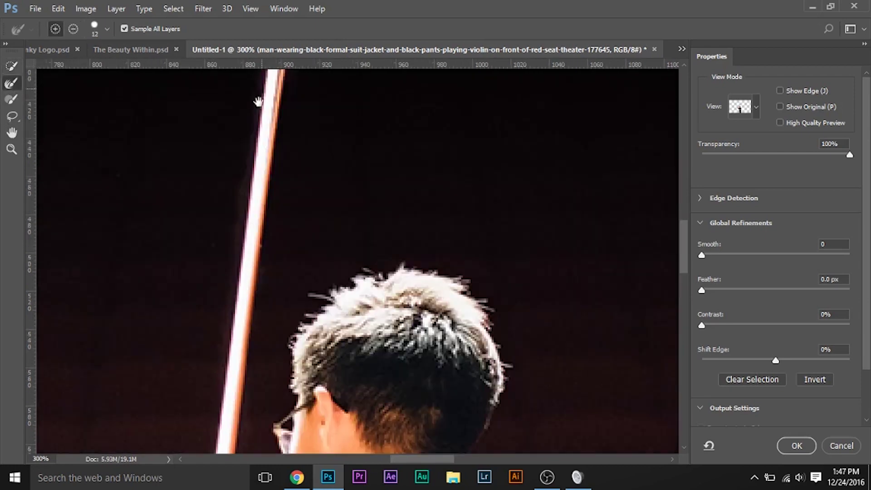
scroll(267, 253, up, 3)
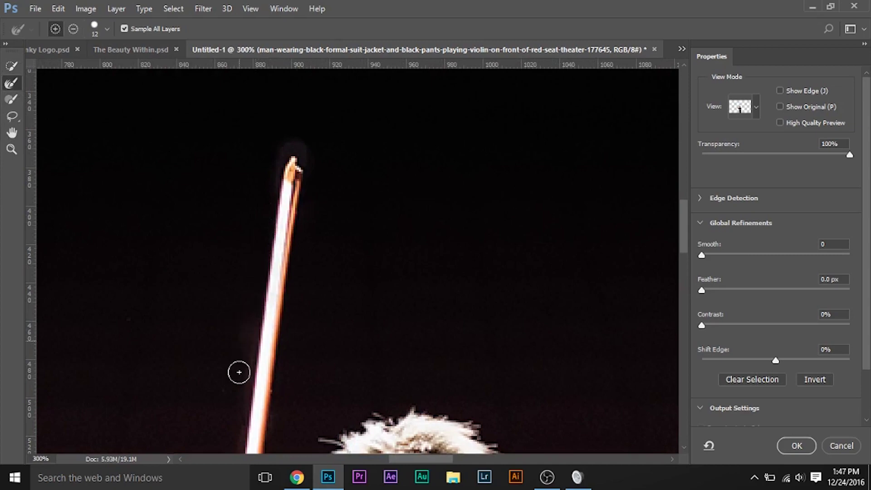
drag(239, 369, 268, 139)
Step: Check the cutout around the violinist and apply the Select and Mask result as a layer mask on the photo copy
scroll(239, 352, down, 5)
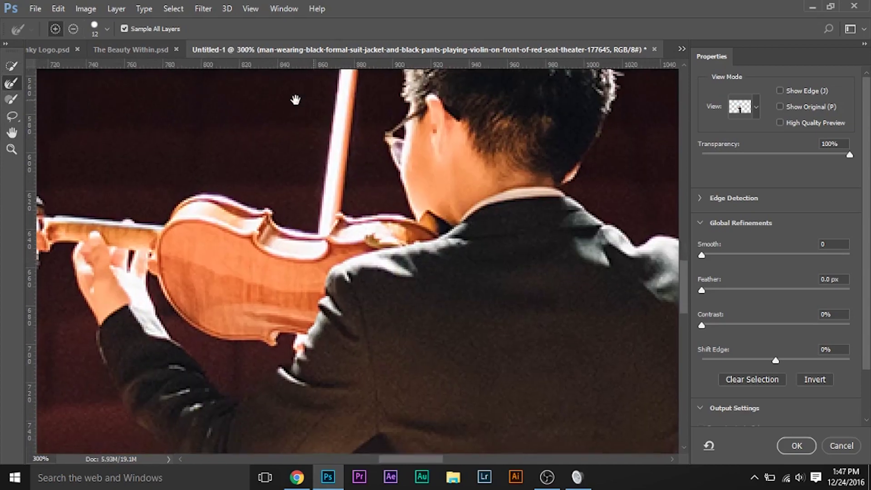
scroll(171, 258, right, 3)
key(ctrl+minus)
key(ctrl+minus)
key(ctrl+minus)
key(ctrl+minus)
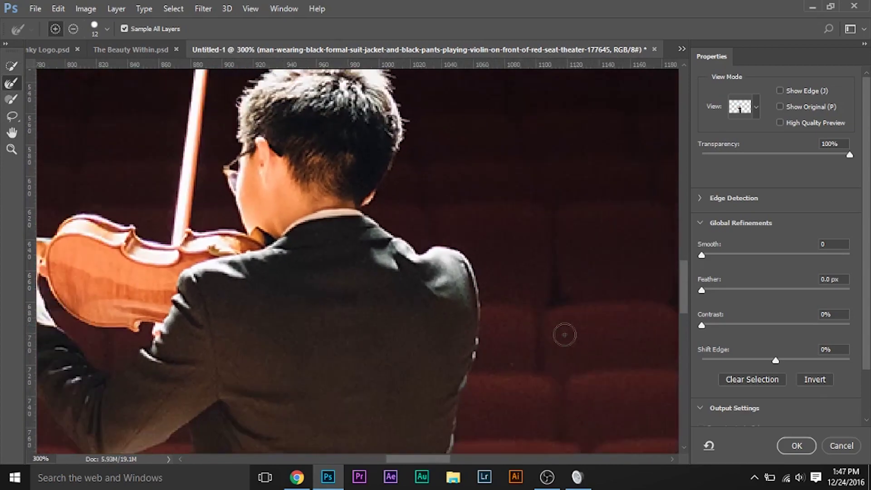
key(ctrl+minus)
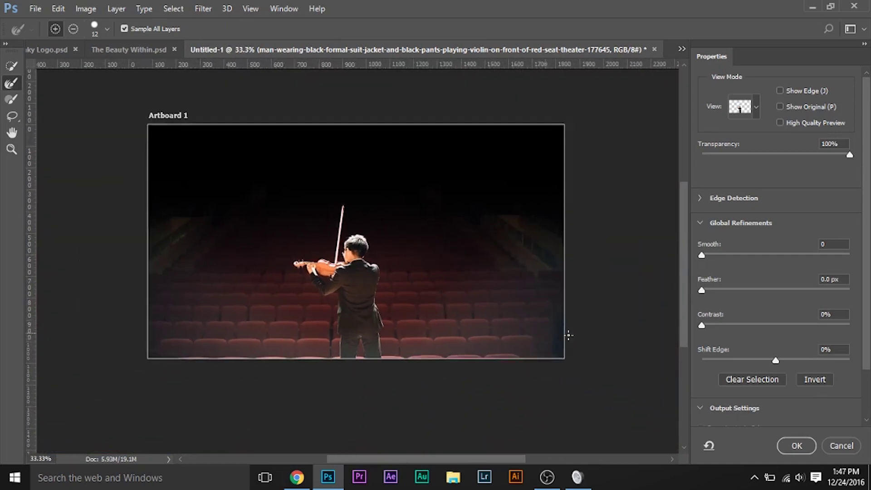
key(ctrl+plus)
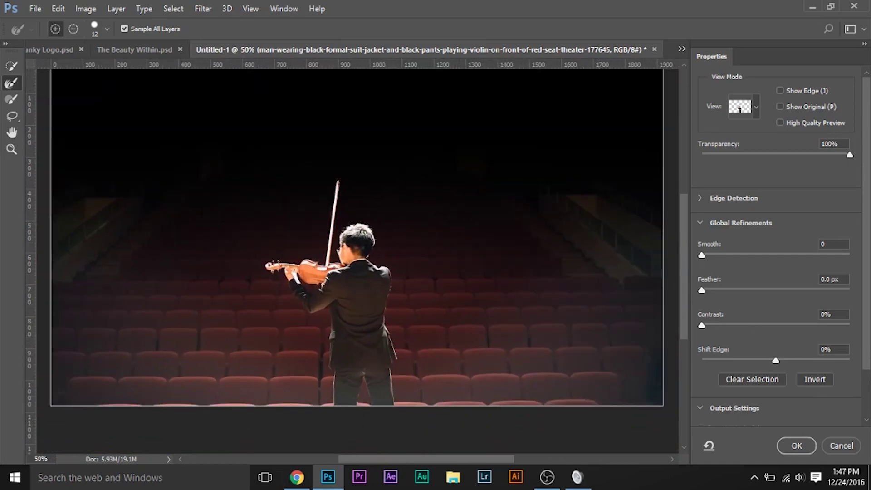
click(793, 451)
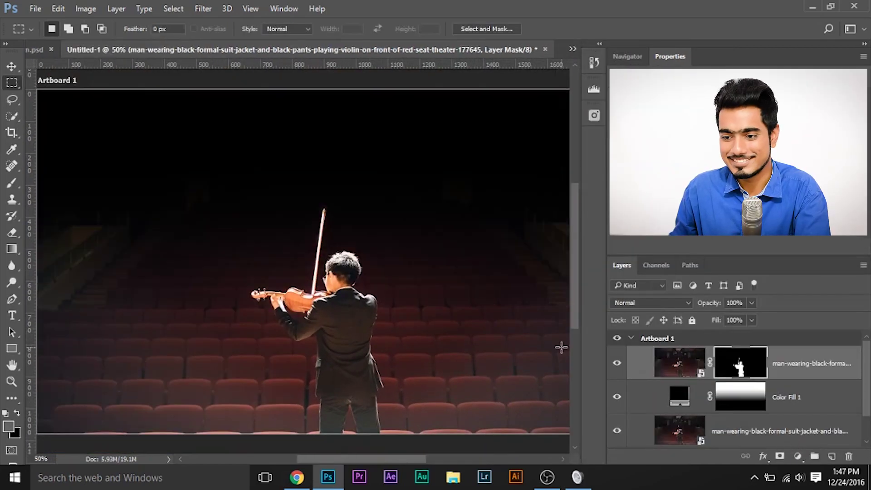
Step: Toggle the masked violinist copy off and on to compare the artboard with and without it
click(616, 365)
click(616, 364)
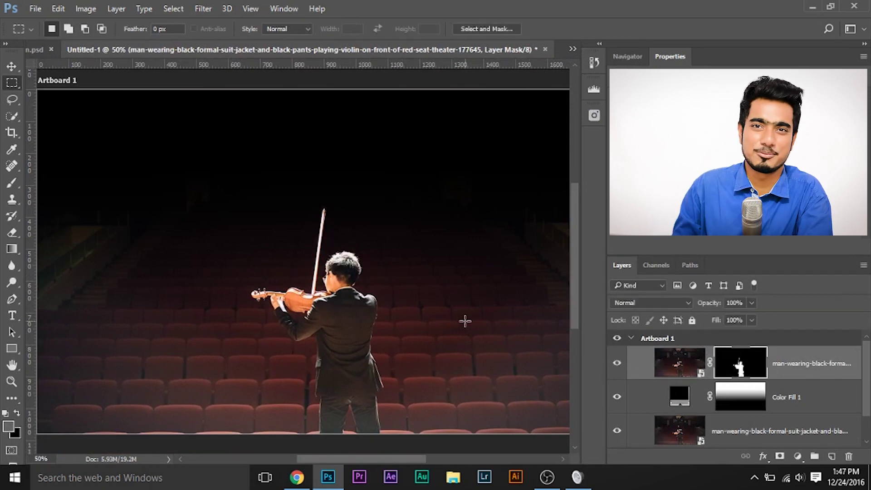
scroll(467, 324, down, 2)
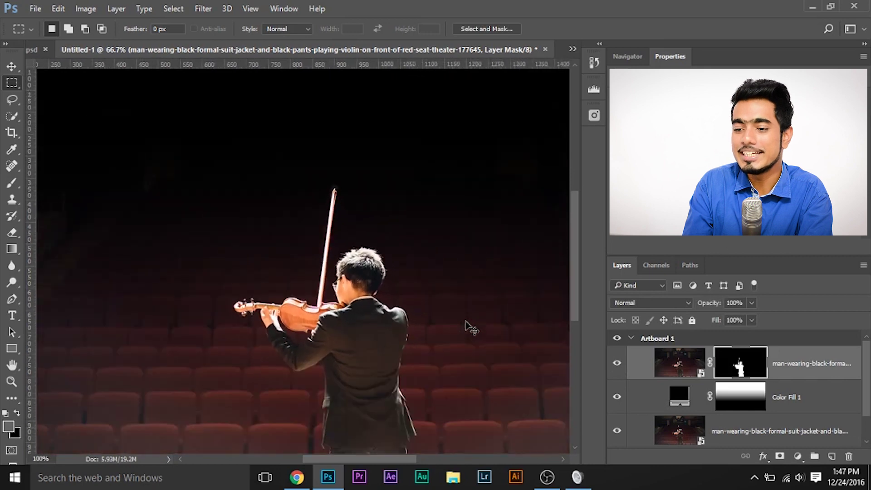
Step: Add the white headline "WORK HARD, PLAY HARD" in Raleway Black, 60 pt, above the violinist
scroll(465, 321, down, 1)
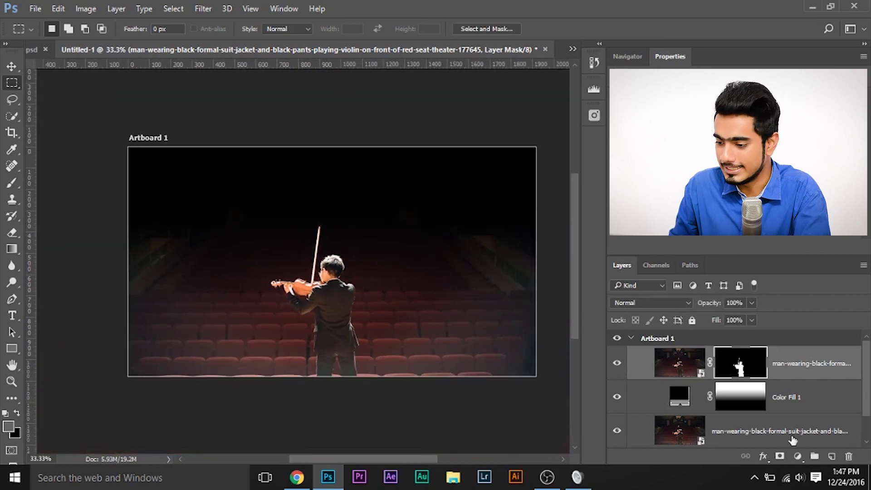
click(12, 315)
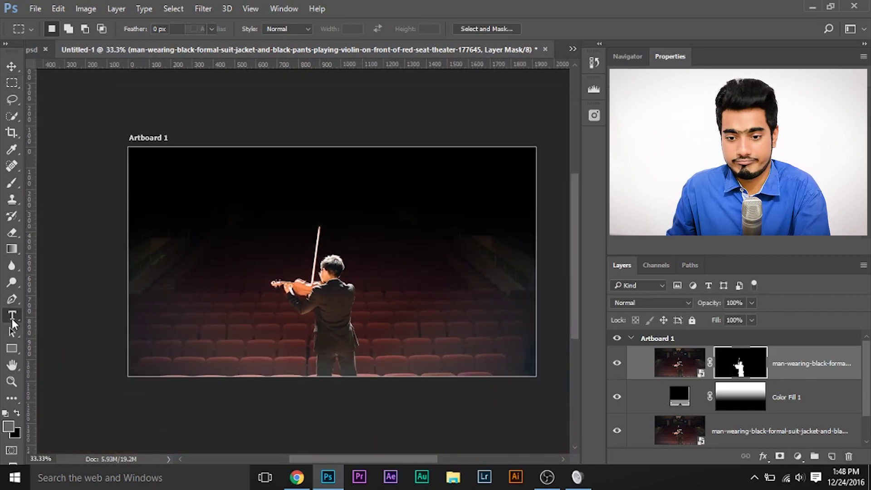
click(175, 231)
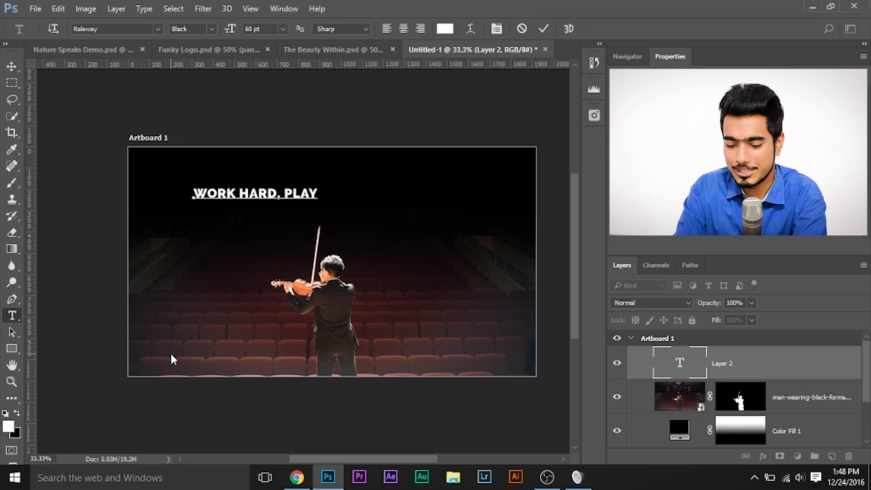
click(12, 68)
Step: Scale the headline to about 179% and centre it horizontally on the artboard above the violinist
key(ctrl+t)
drag(363, 203, 491, 213)
drag(393, 195, 385, 202)
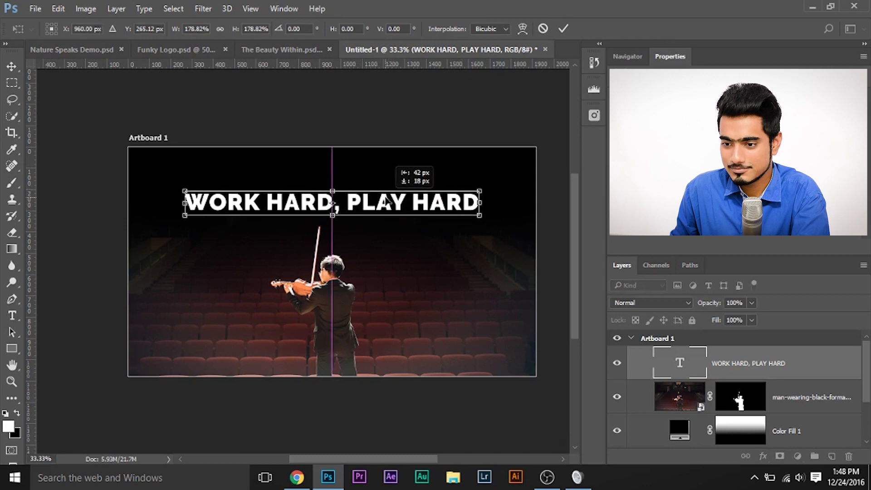
key(Return)
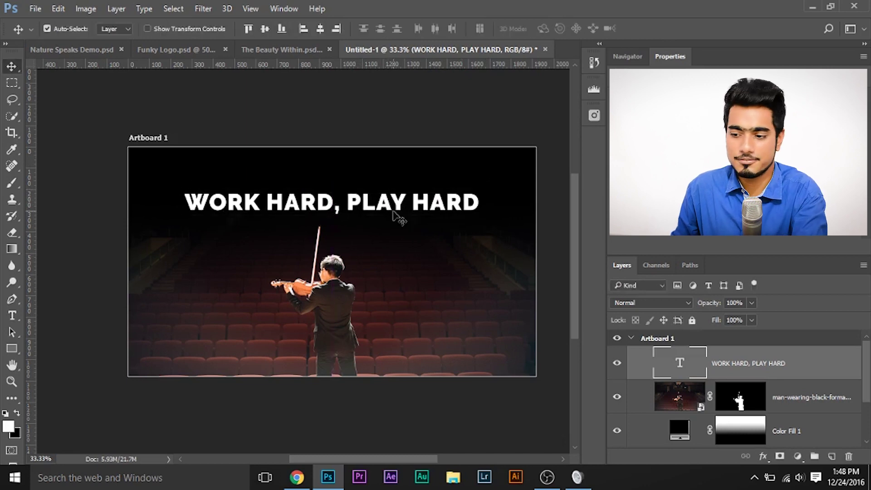
Step: Change the colour of the gradient-masked fill layer to dark blue 062a3b
double_click(679, 430)
click(643, 137)
click(670, 206)
click(597, 208)
drag(706, 240, 679, 235)
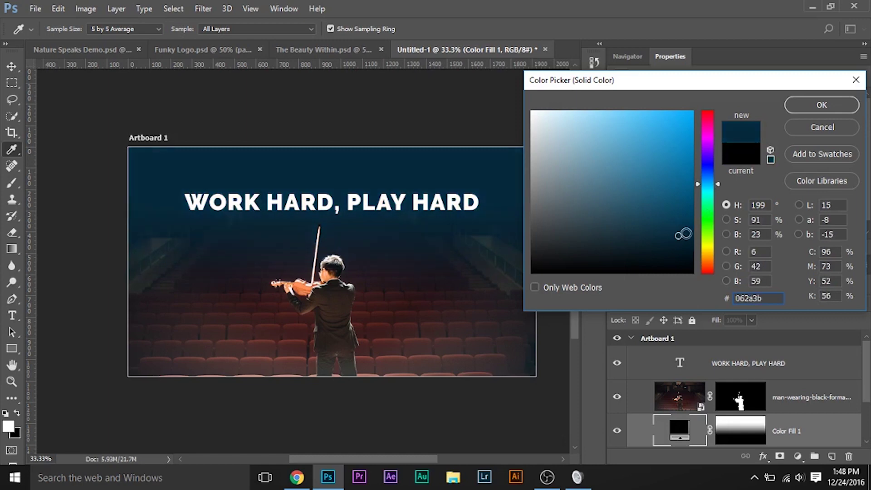
click(791, 105)
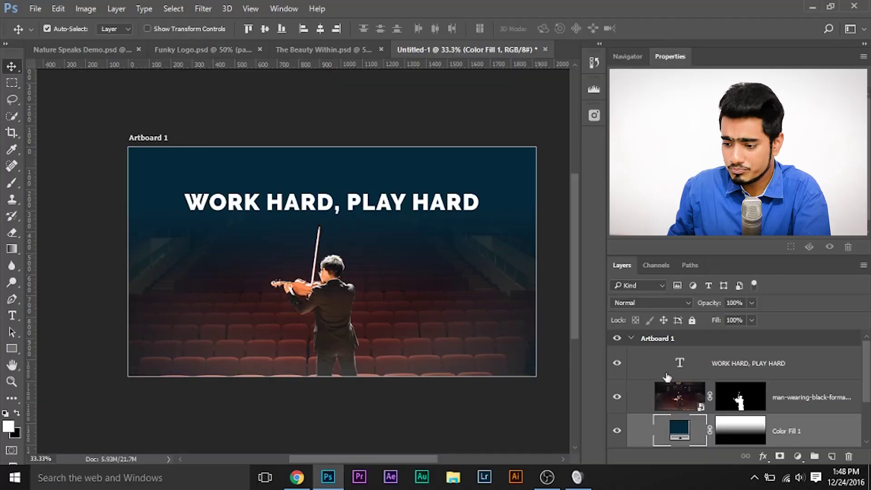
Step: In the fill layer's Blending Options, split the Underlying Layer white Blend If slider to 0 / 255
right_click(681, 427)
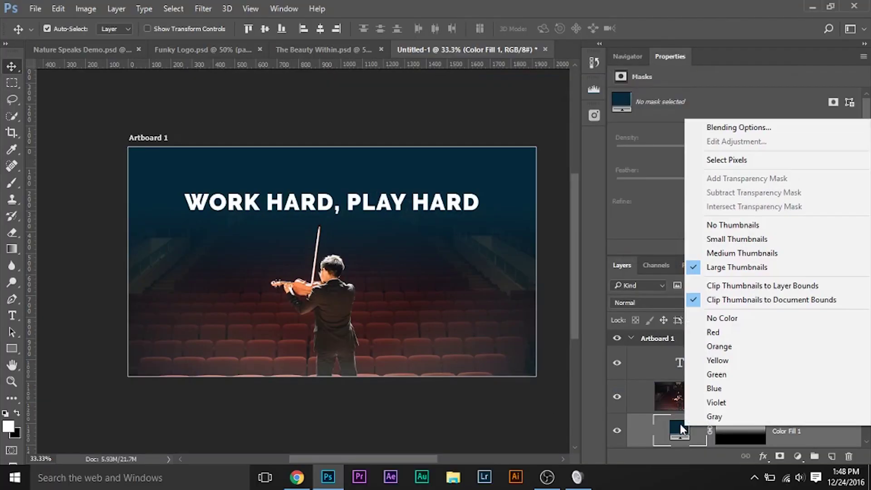
click(735, 128)
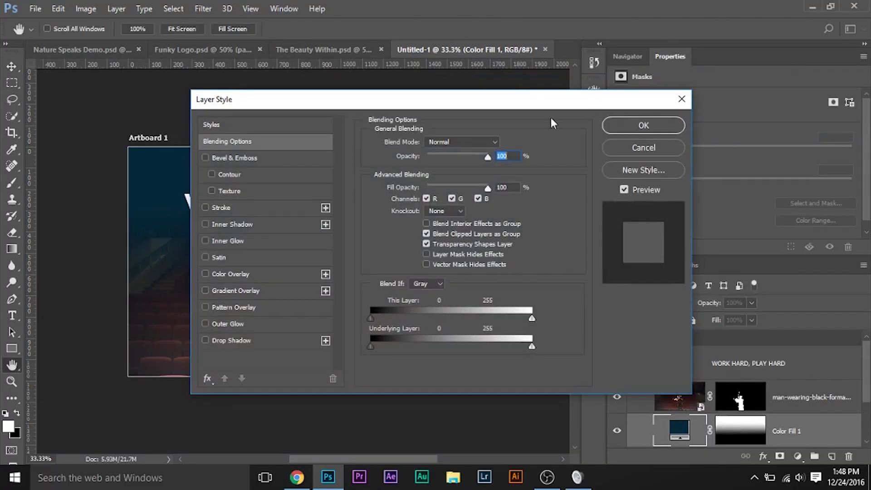
drag(602, 110, 868, 110)
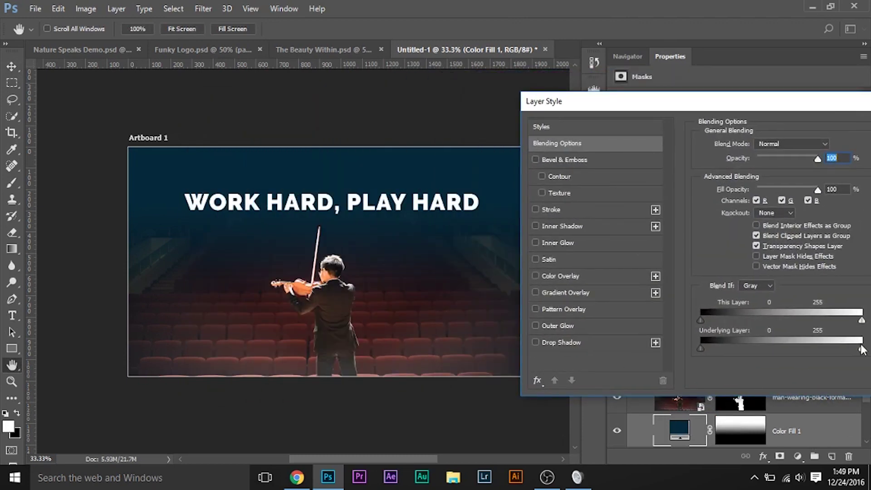
drag(861, 349, 858, 349)
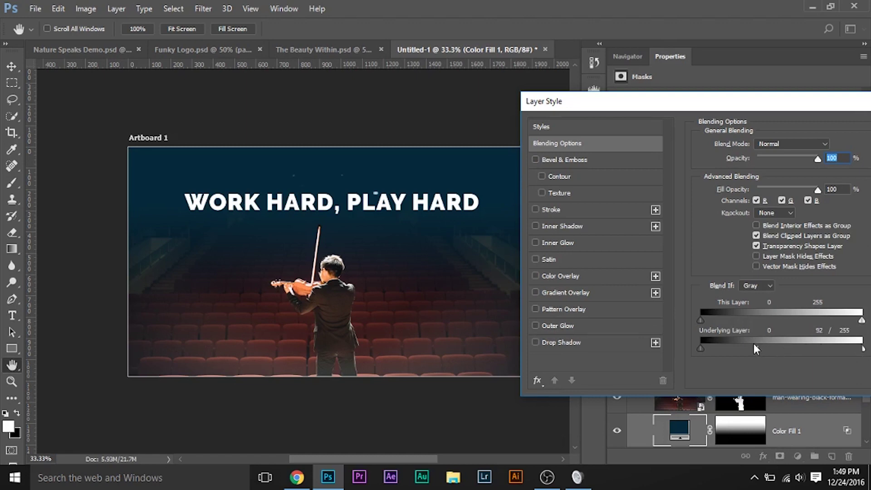
drag(754, 345, 704, 343)
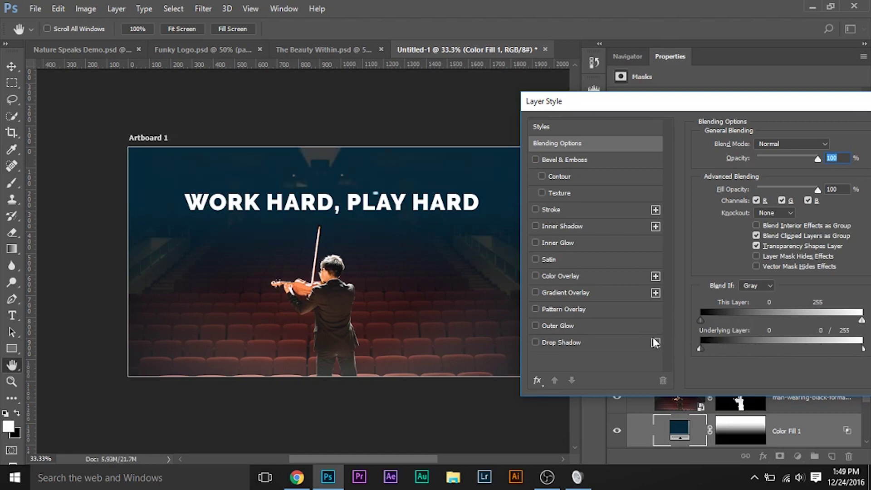